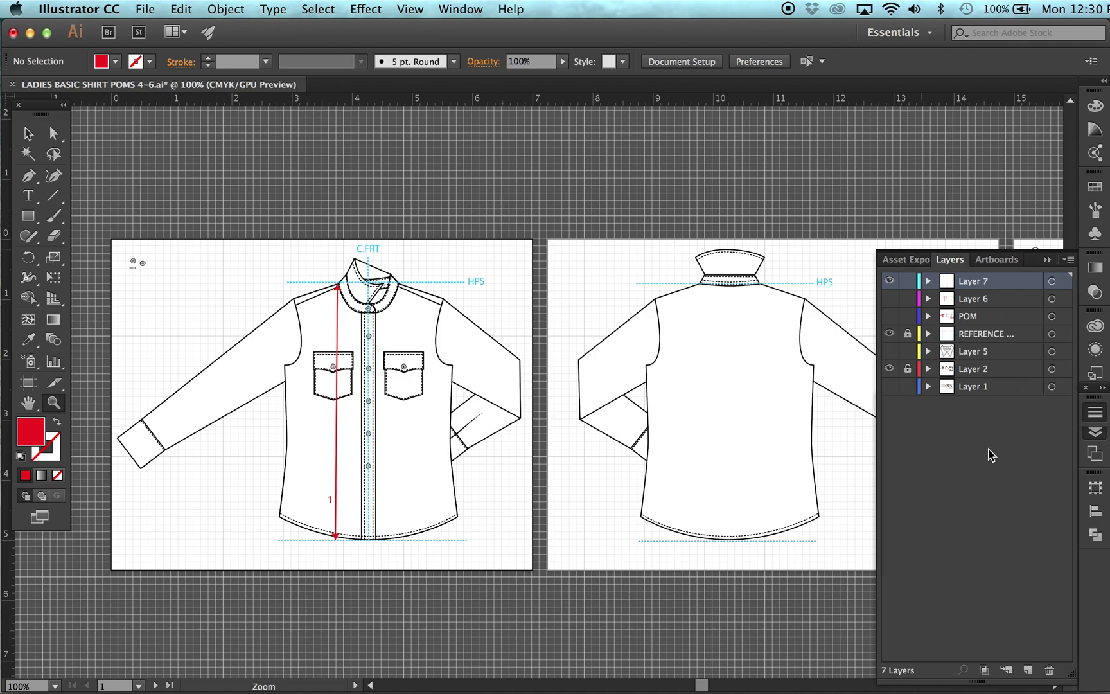
Show the reference photos on Layer 1 behind the shirt sketches, and hide them again
{"action": "left_click", "coordinate": [889, 386]}
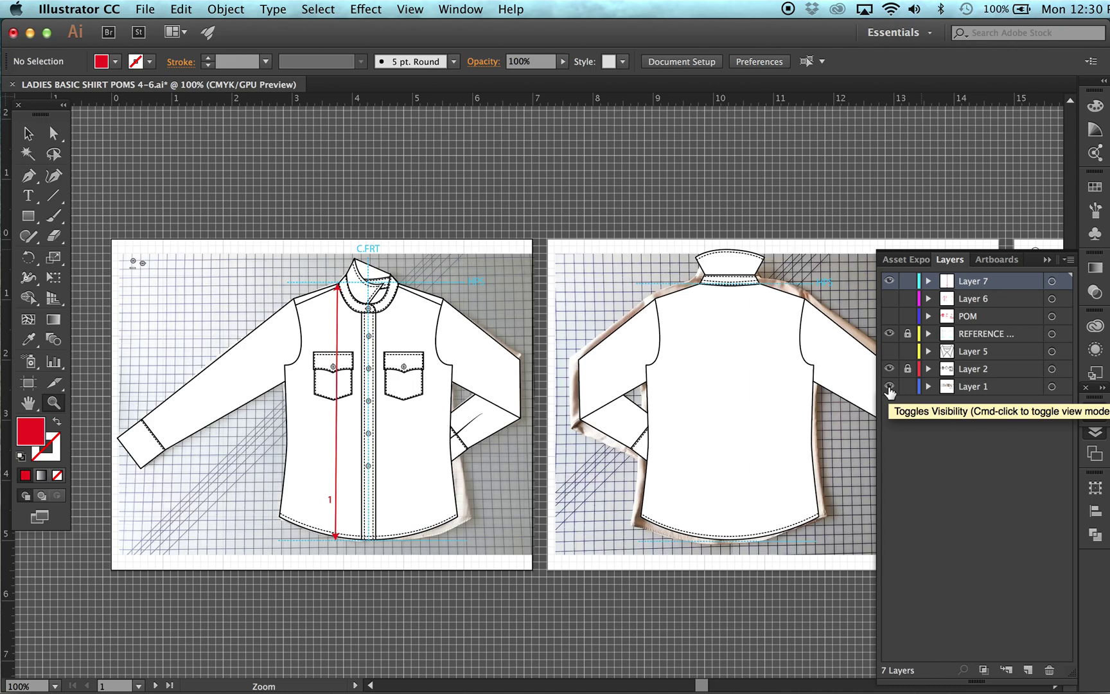
{"action": "left_click", "coordinate": [889, 386]}
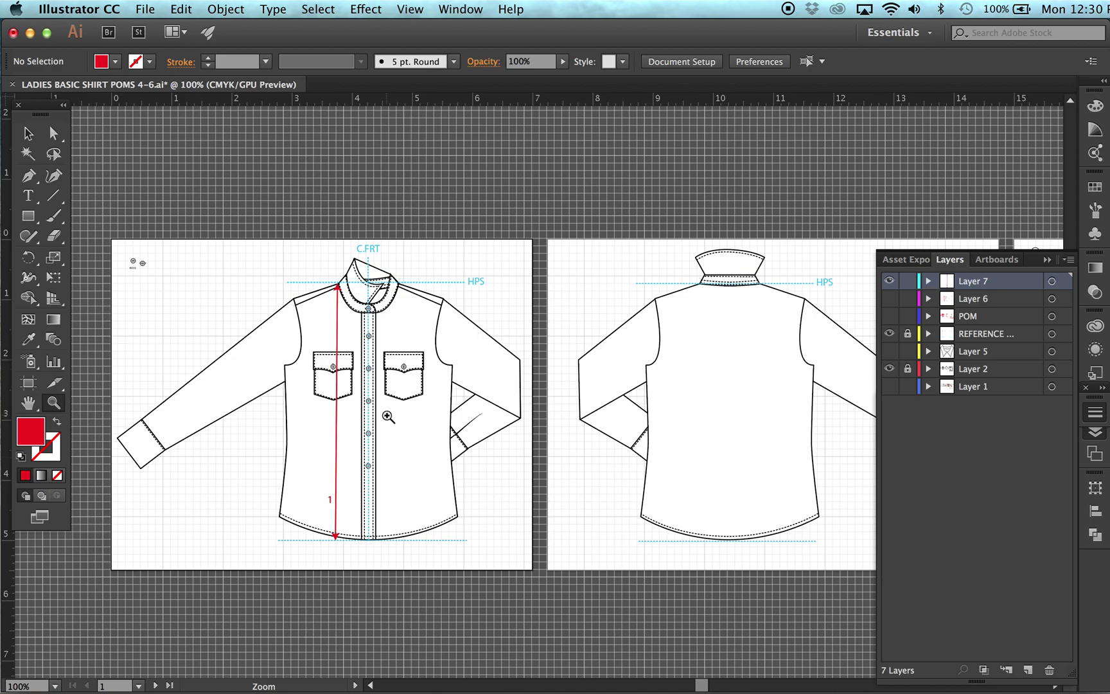
Switch to Excel, examine the POM list and the measurement description for FRONT HPS LENGTH, and return to Illustrator
{"action": "key", "text": "super+Tab"}
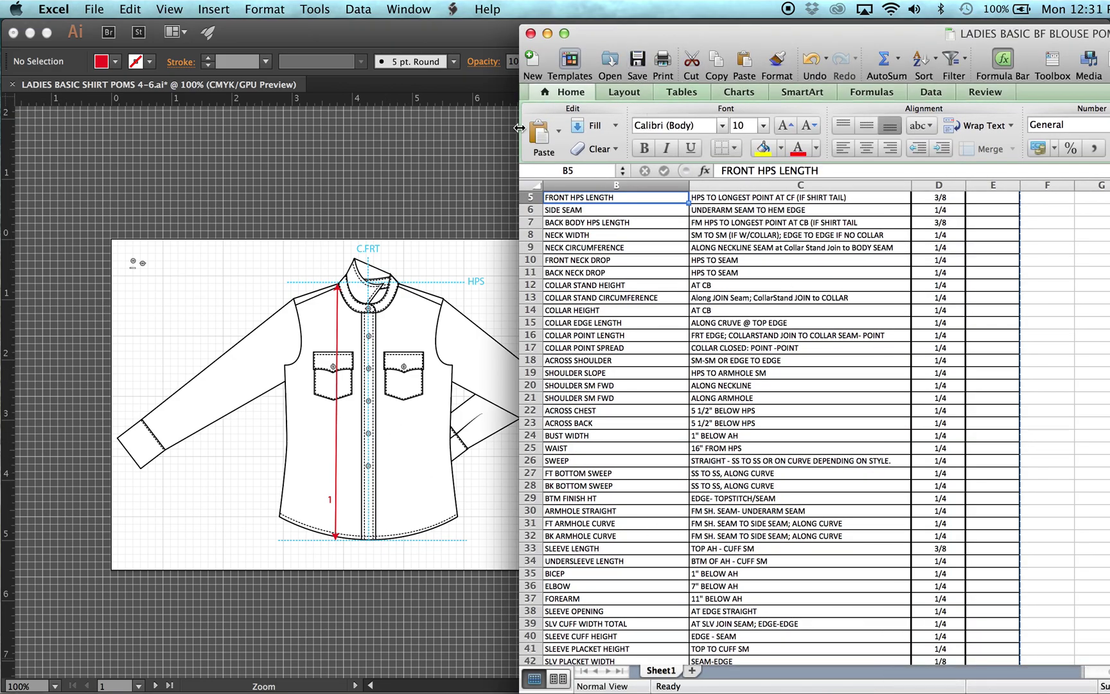
{"action": "left_click_drag", "start_coordinate": [745, 27], "coordinate": [437, 13]}
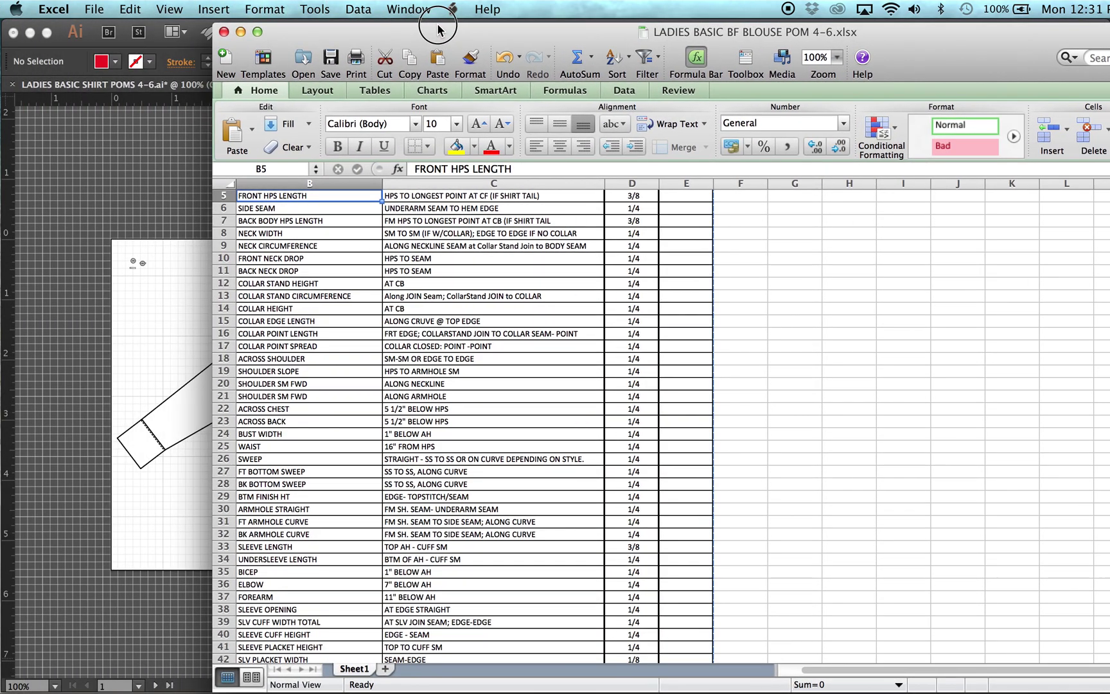
{"action": "left_click_drag", "start_coordinate": [823, 676], "coordinate": [750, 669]}
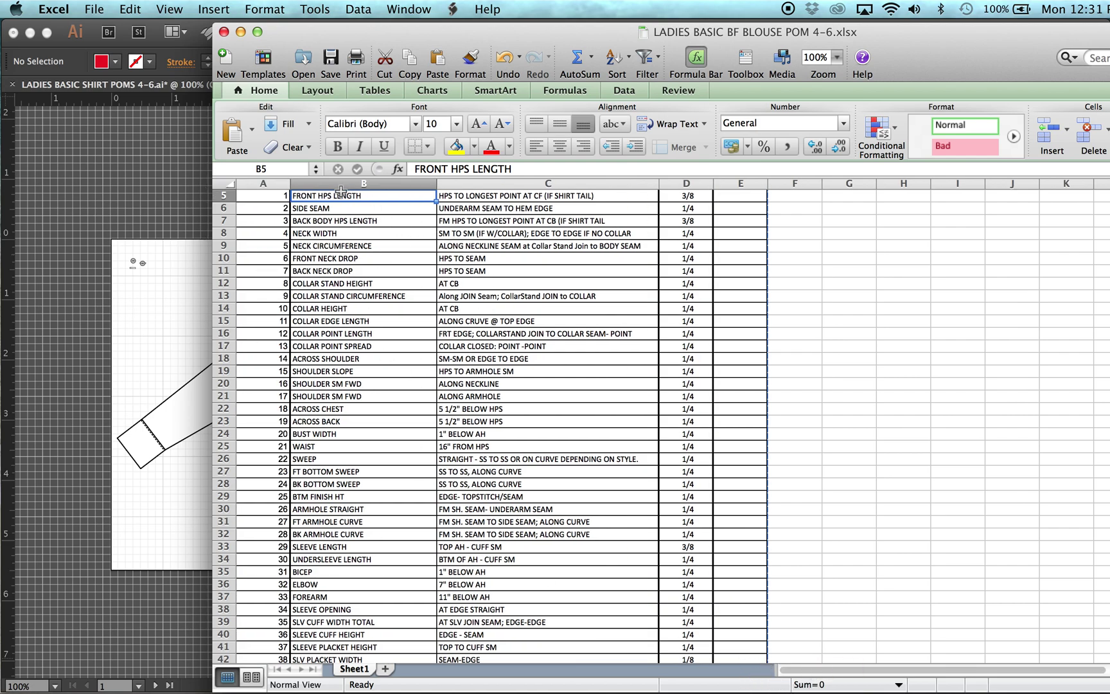
{"action": "scroll", "coordinate": [356, 274], "scroll_direction": "up", "scroll_amount": 3}
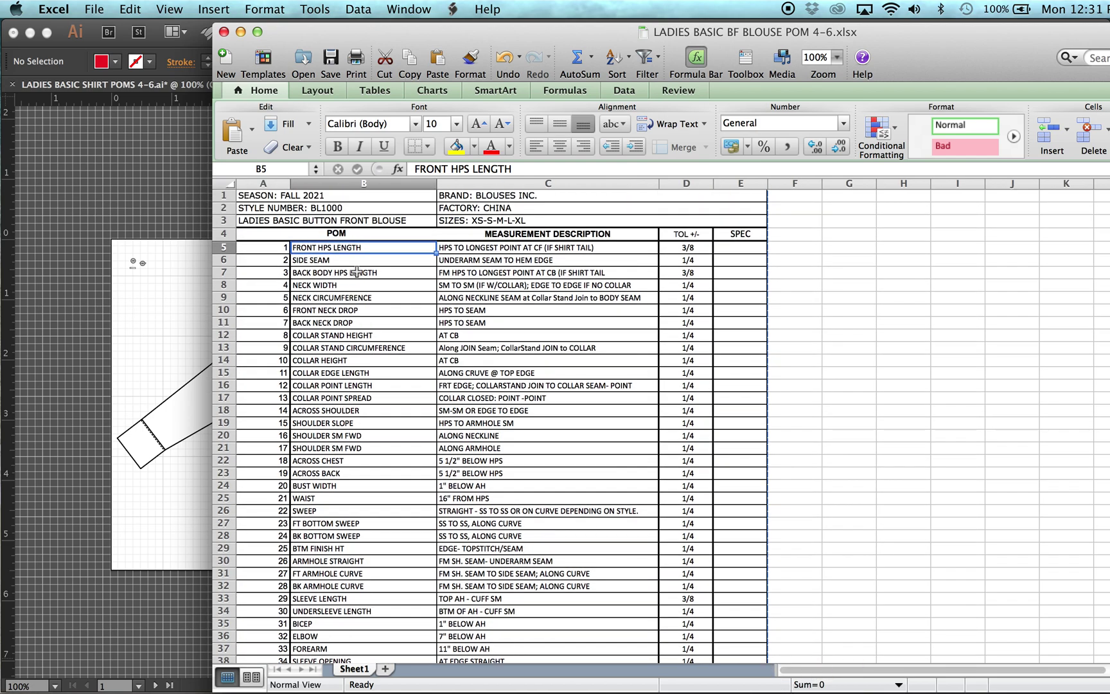
{"action": "left_click", "coordinate": [513, 248]}
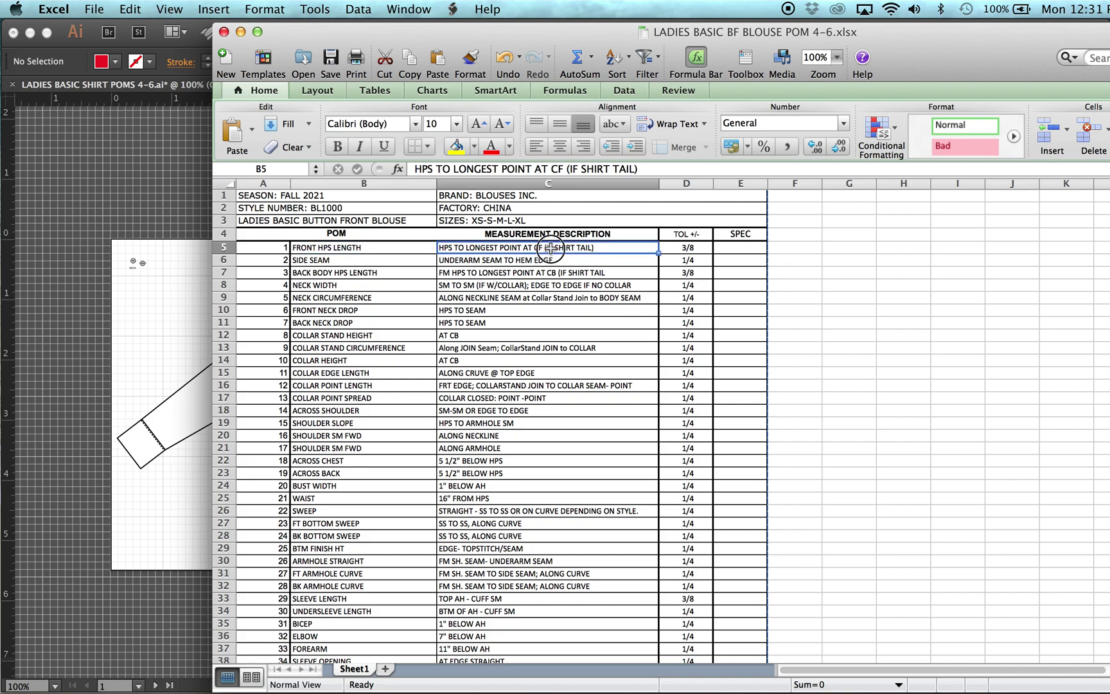
{"action": "left_click", "coordinate": [239, 33]}
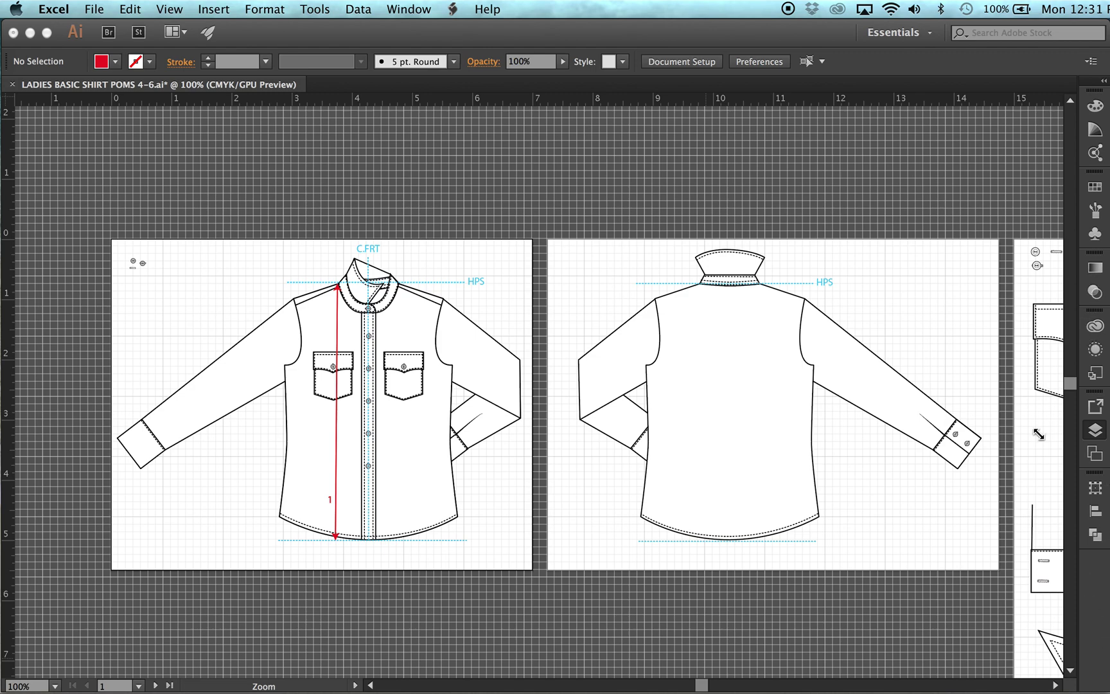
{"action": "left_click", "coordinate": [397, 10]}
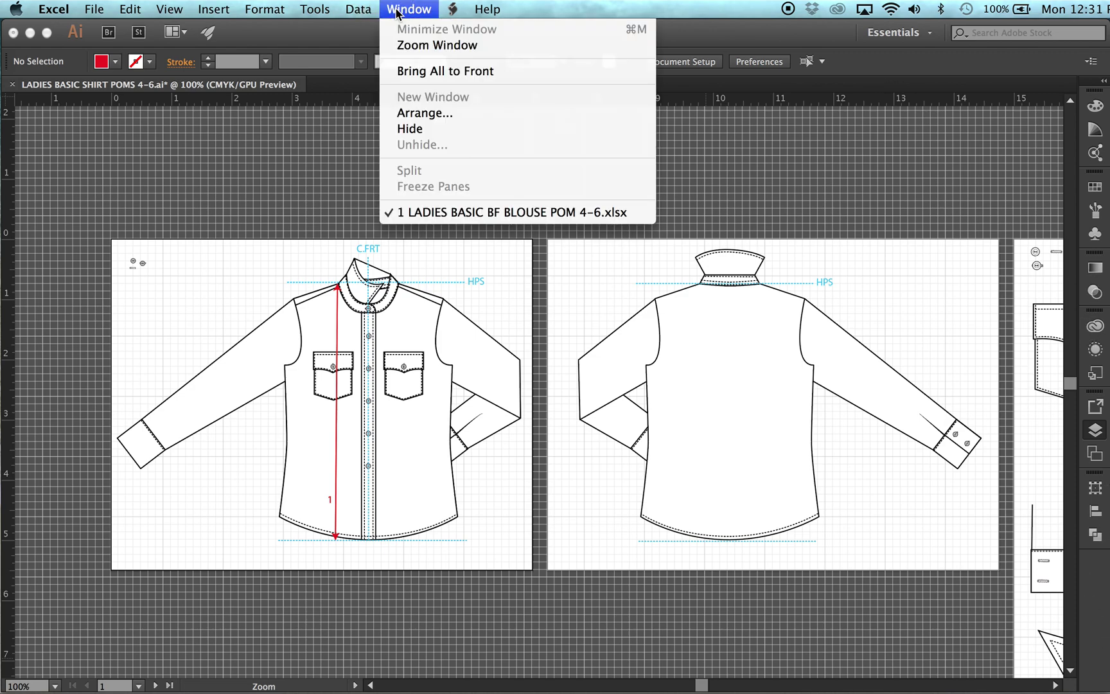
{"action": "left_click", "coordinate": [357, 178]}
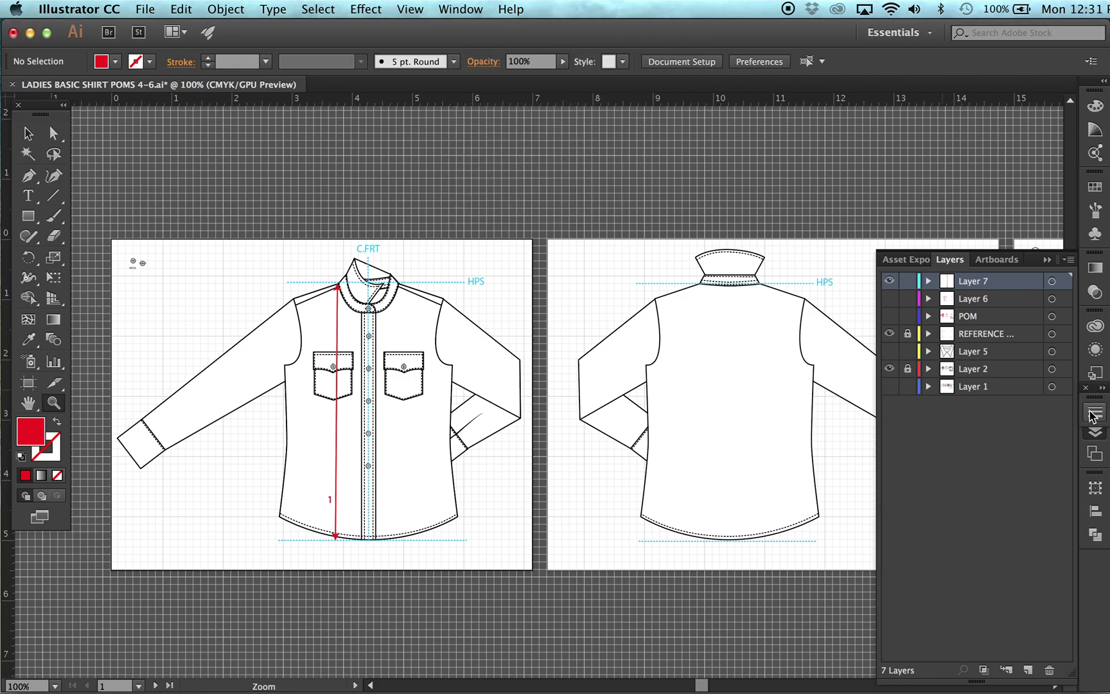
Examine the stroke and arrowhead settings of the red front length arrow labelled 1
{"action": "left_click", "coordinate": [1094, 416]}
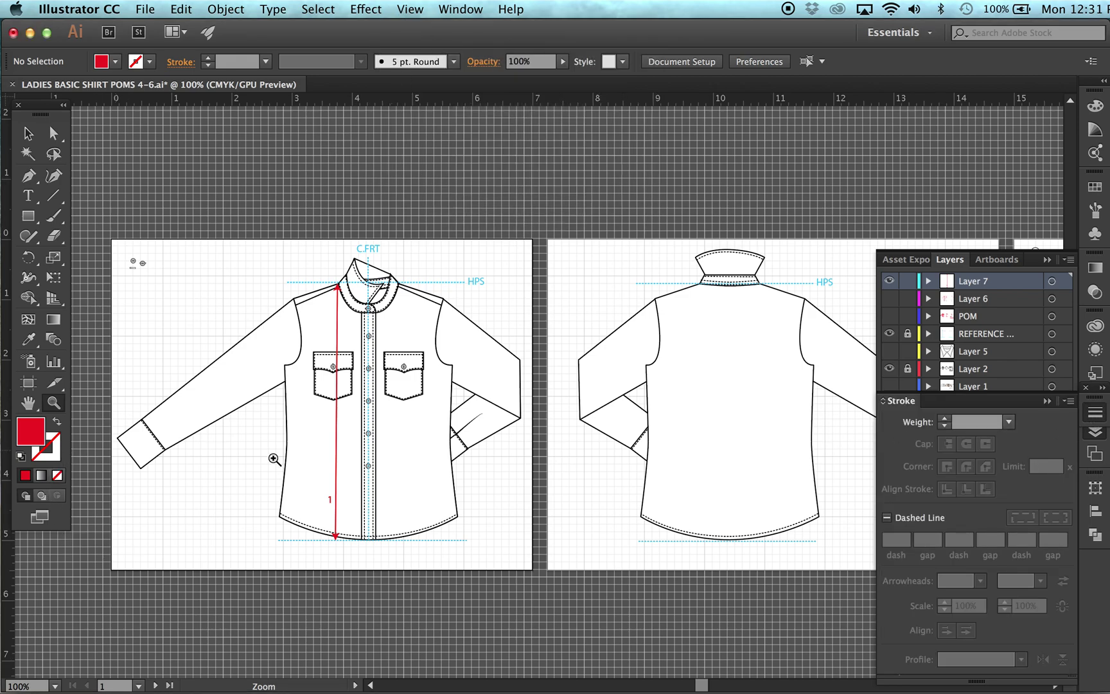
{"action": "left_click", "coordinate": [958, 422]}
{"action": "left_click", "coordinate": [27, 175]}
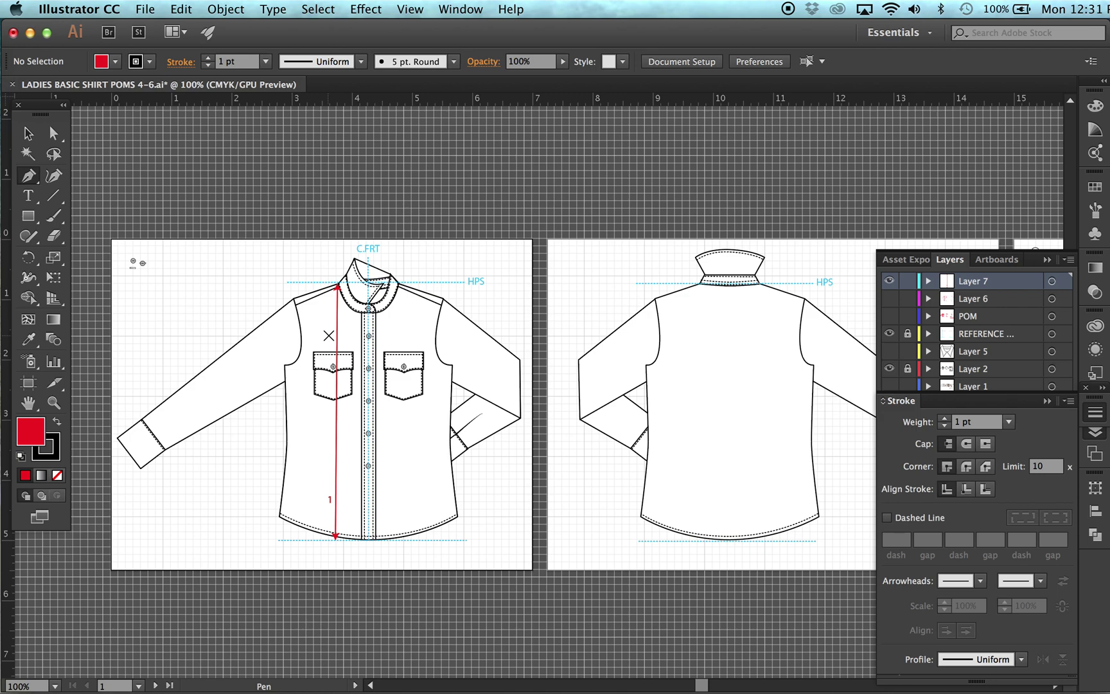
{"action": "key", "text": "v"}
{"action": "left_click", "coordinate": [336, 347]}
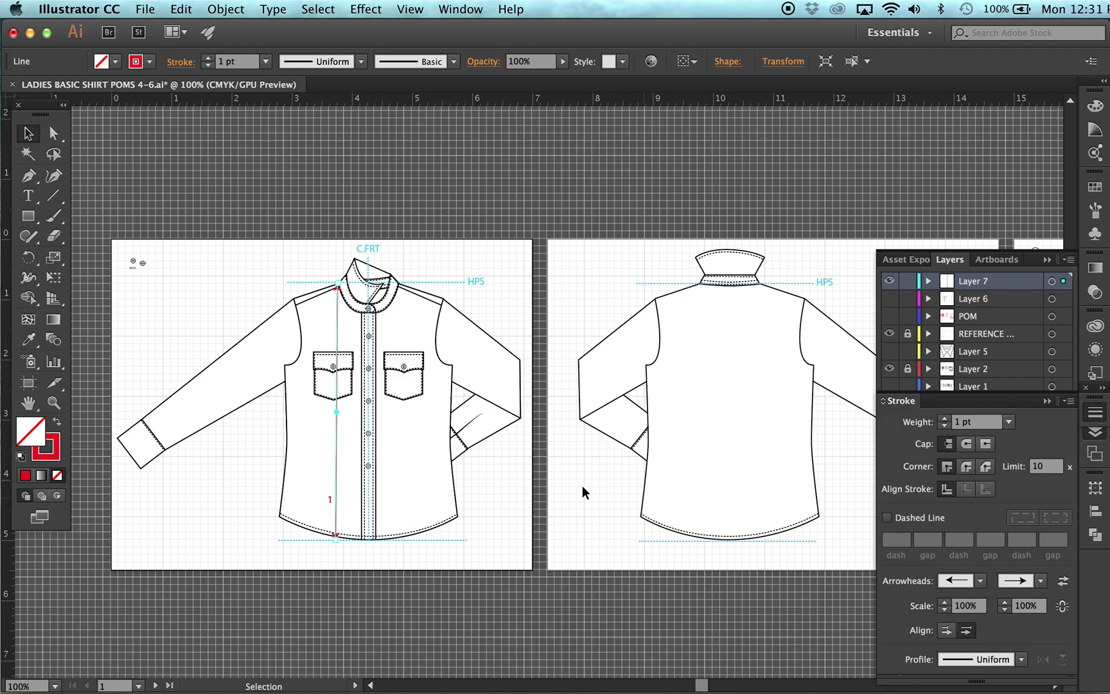
Copy the front length arrow onto the back view at the HPS neck point and adjust its lower endpoint at the hem
{"action": "left_click", "coordinate": [348, 438]}
{"action": "left_click_drag", "start_coordinate": [337, 439], "coordinate": [702, 445]}
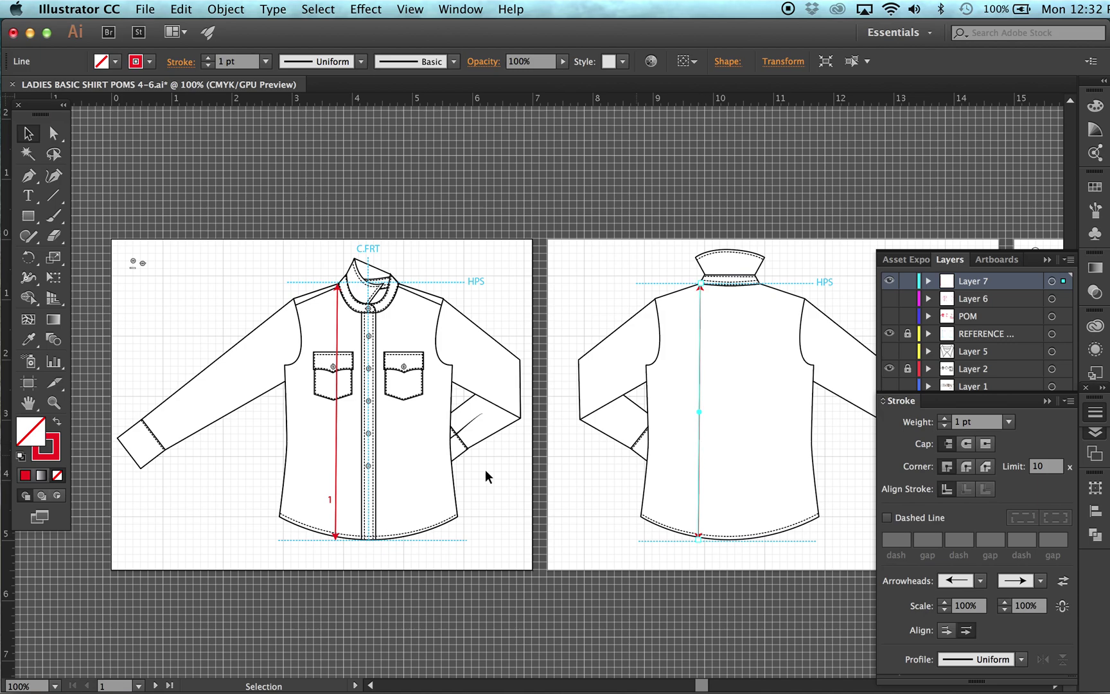
{"action": "left_click", "coordinate": [54, 403]}
{"action": "left_click", "coordinate": [683, 536]}
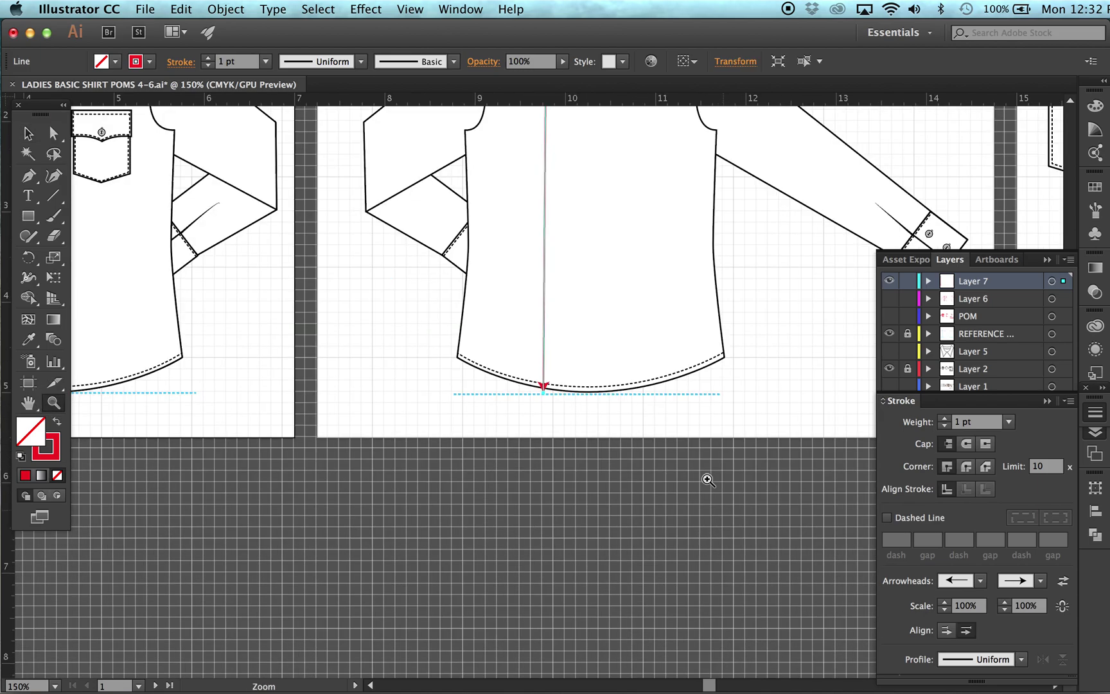
{"action": "left_click", "coordinate": [623, 385]}
{"action": "left_click", "coordinate": [54, 133]}
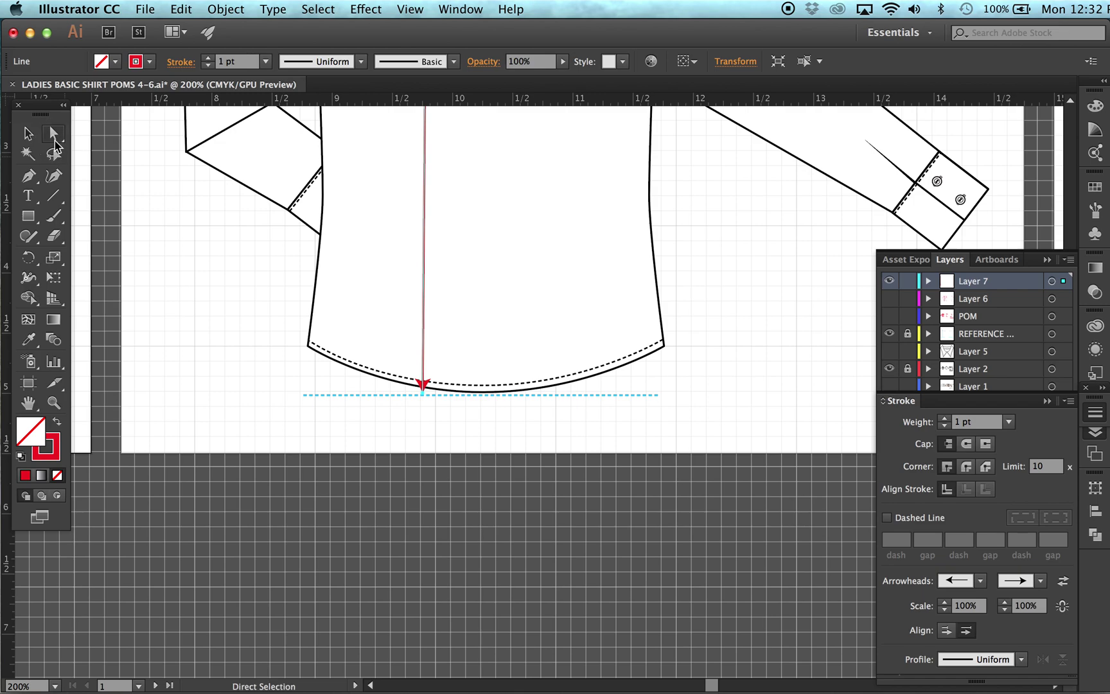
{"action": "left_click", "coordinate": [448, 350]}
{"action": "left_click", "coordinate": [480, 397]}
{"action": "left_click", "coordinate": [423, 388]}
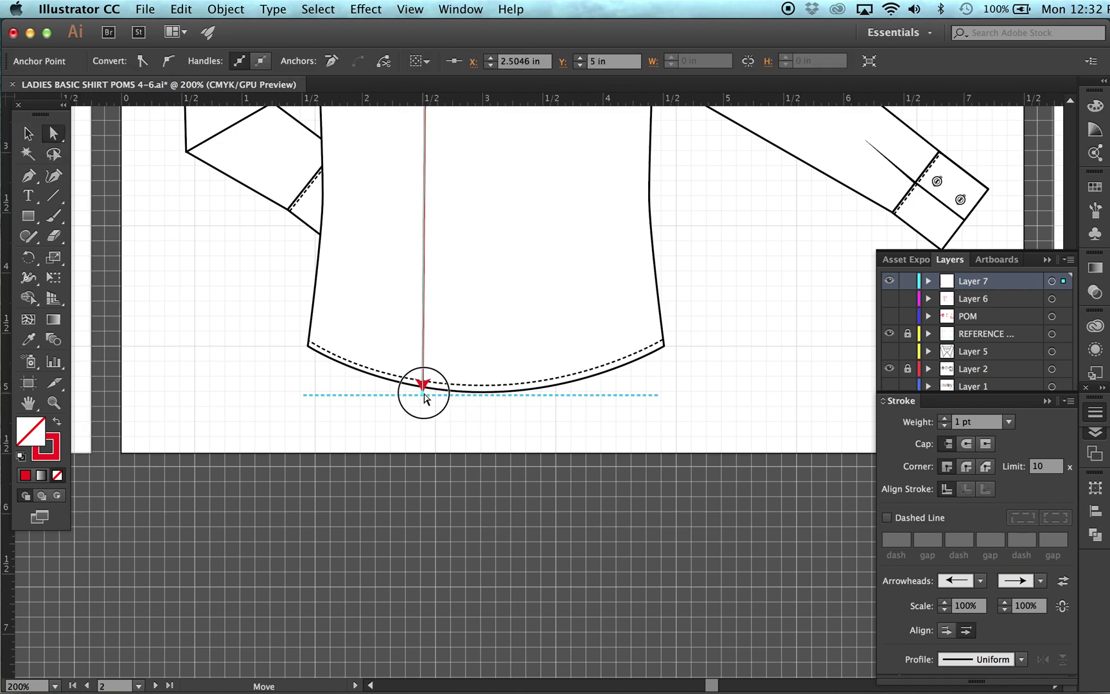
{"action": "left_click", "coordinate": [412, 453]}
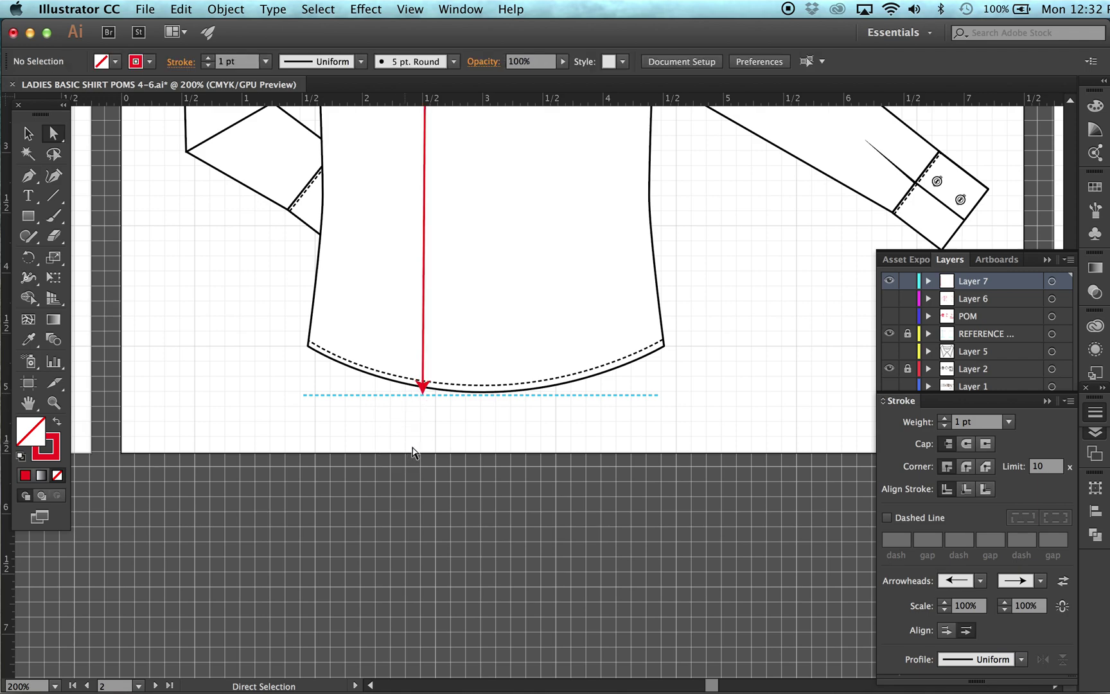
Copy the front body's left side seam segments from Layer 2, relock that layer, and paste them in front on Layer 7
{"action": "left_click_drag", "start_coordinate": [710, 685], "coordinate": [698, 684]}
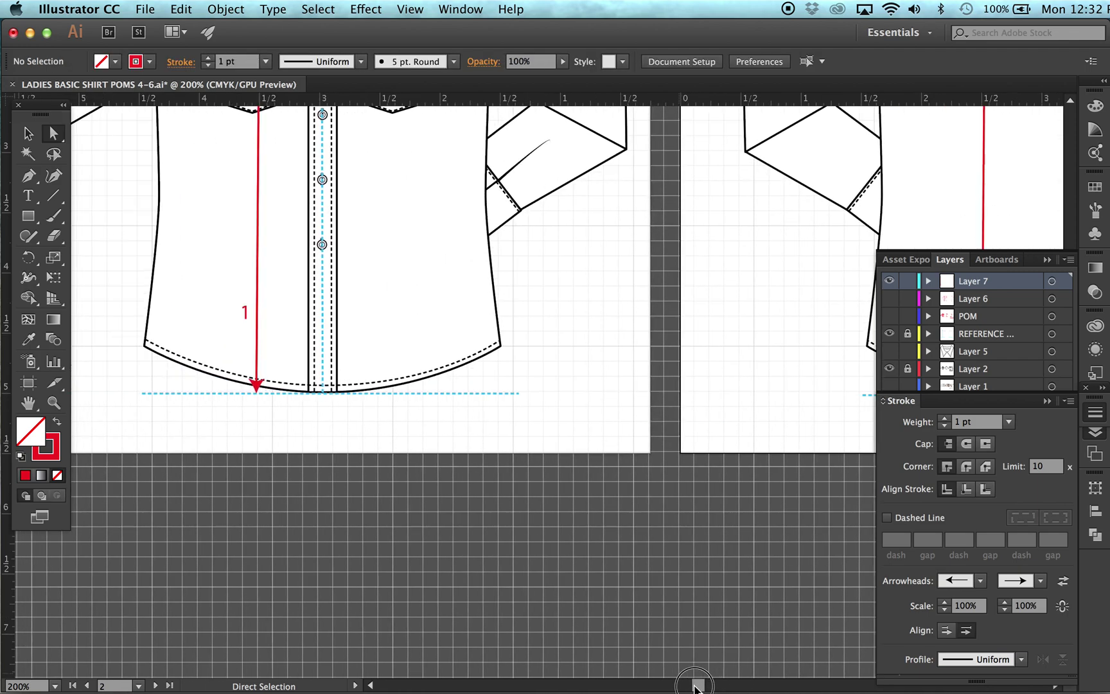
{"action": "scroll", "coordinate": [439, 441], "scroll_direction": "up", "scroll_amount": 2}
{"action": "scroll", "coordinate": [440, 443], "scroll_direction": "up", "scroll_amount": 5}
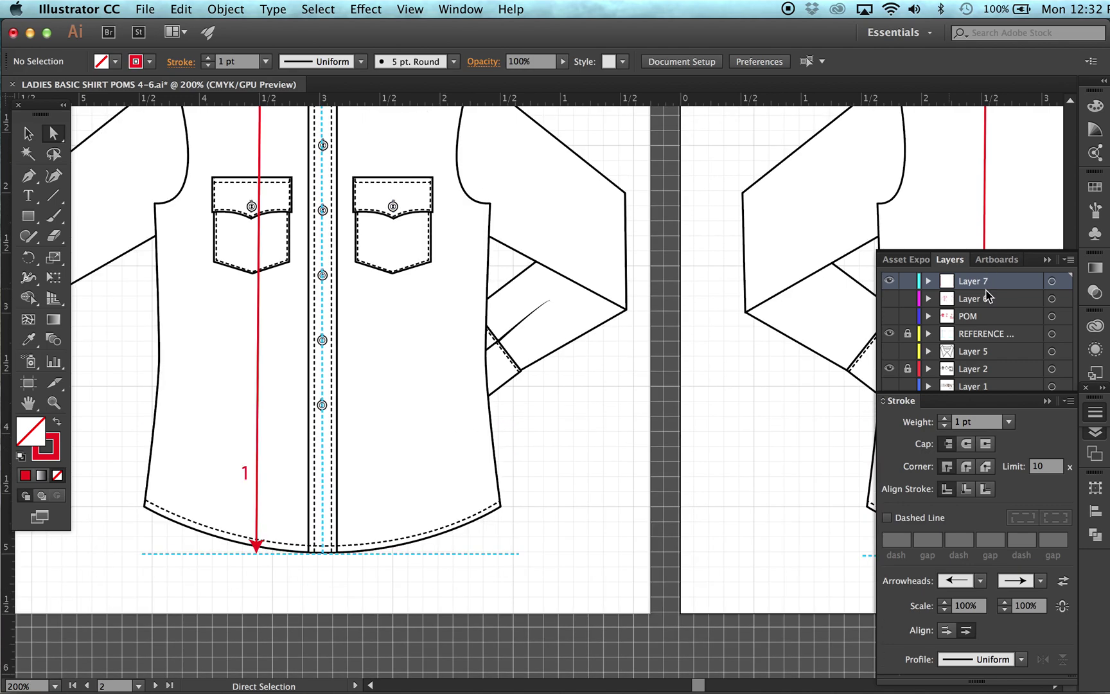
{"action": "left_click", "coordinate": [908, 370]}
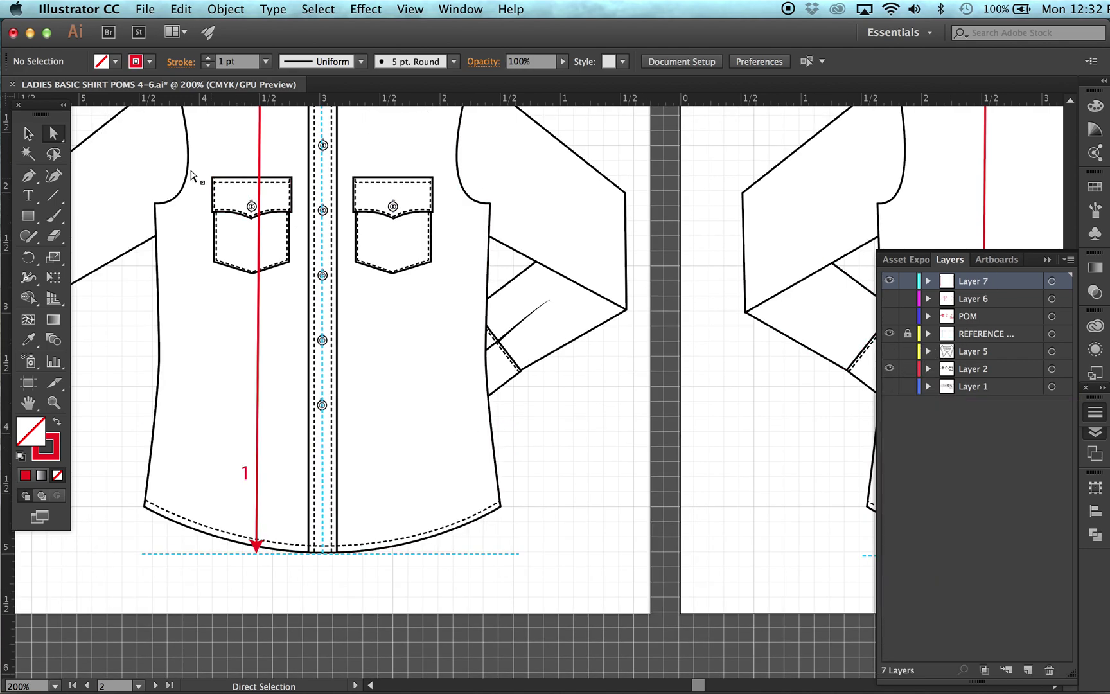
{"action": "left_click", "coordinate": [160, 332]}
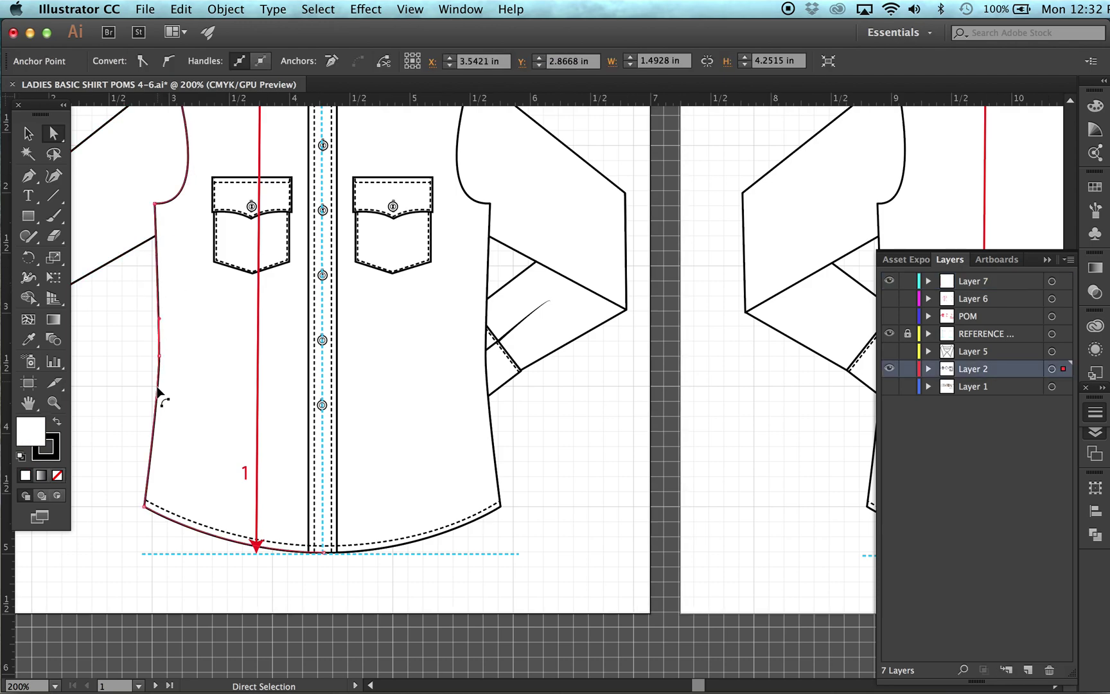
{"action": "left_click", "coordinate": [159, 392]}
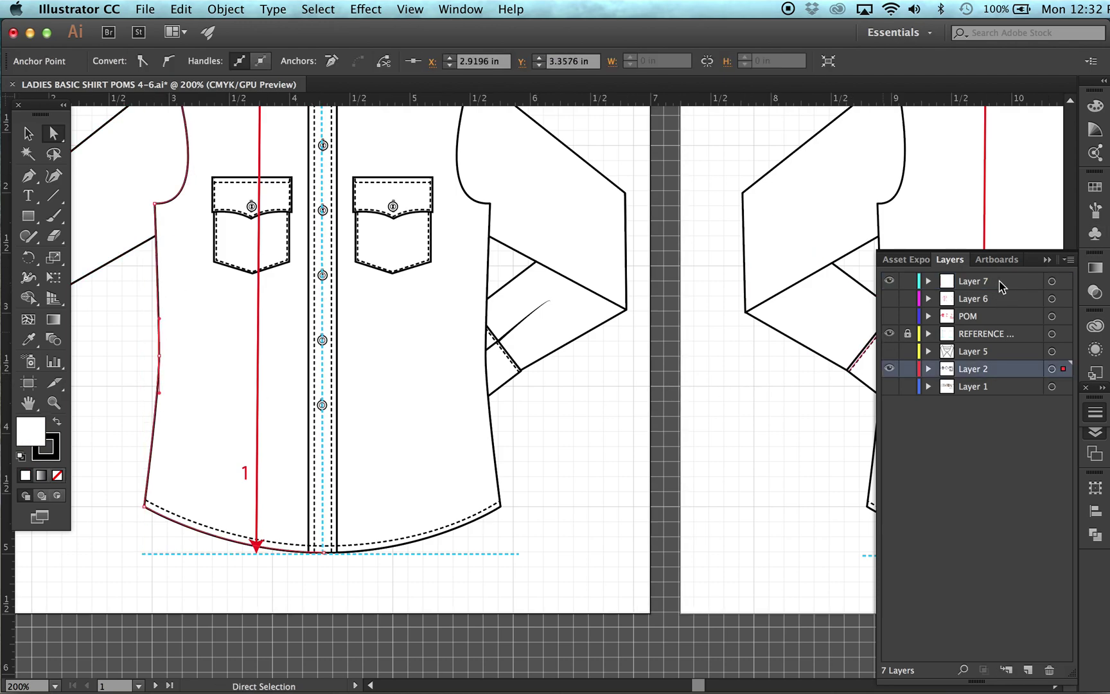
{"action": "left_click", "coordinate": [1001, 287]}
{"action": "left_click", "coordinate": [907, 370]}
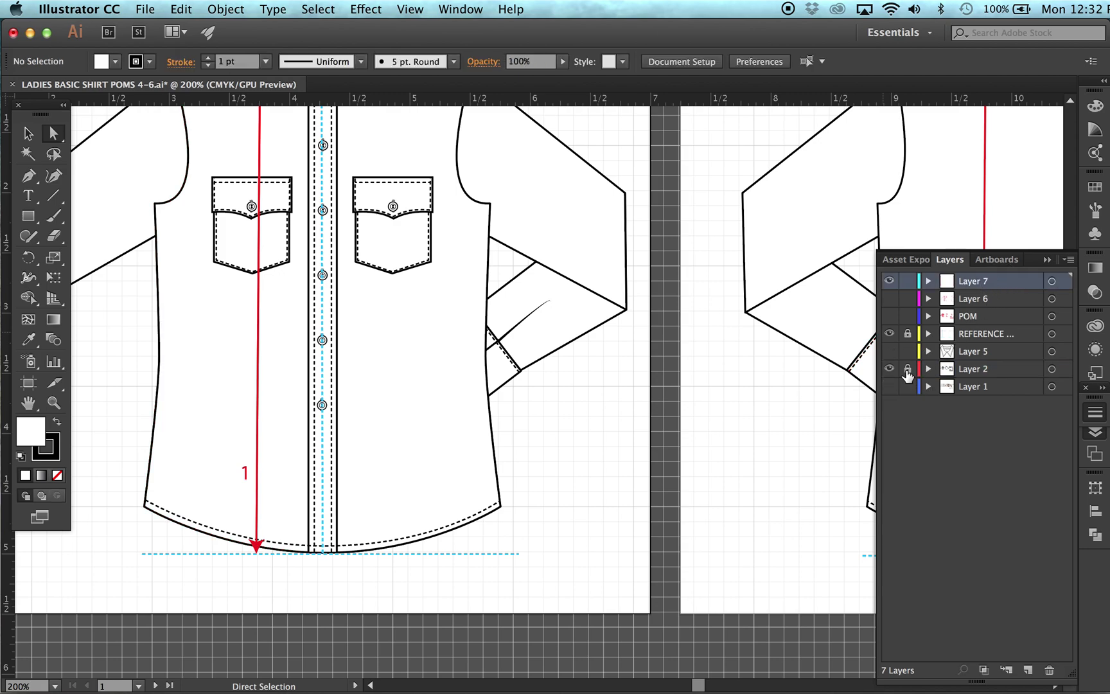
{"action": "key", "text": "super+f"}
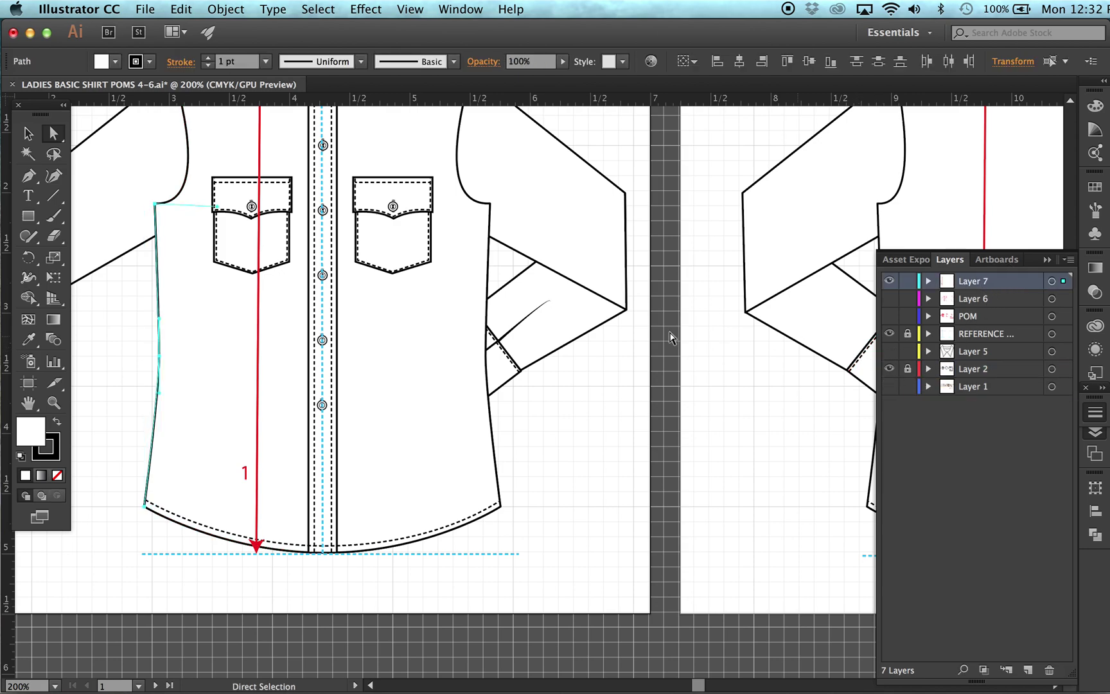
Nudge the pasted side seam line slightly outward from the body and sample the front length arrow's red stroke onto it
{"action": "key", "text": "Left"}
{"action": "key", "text": "Left"}
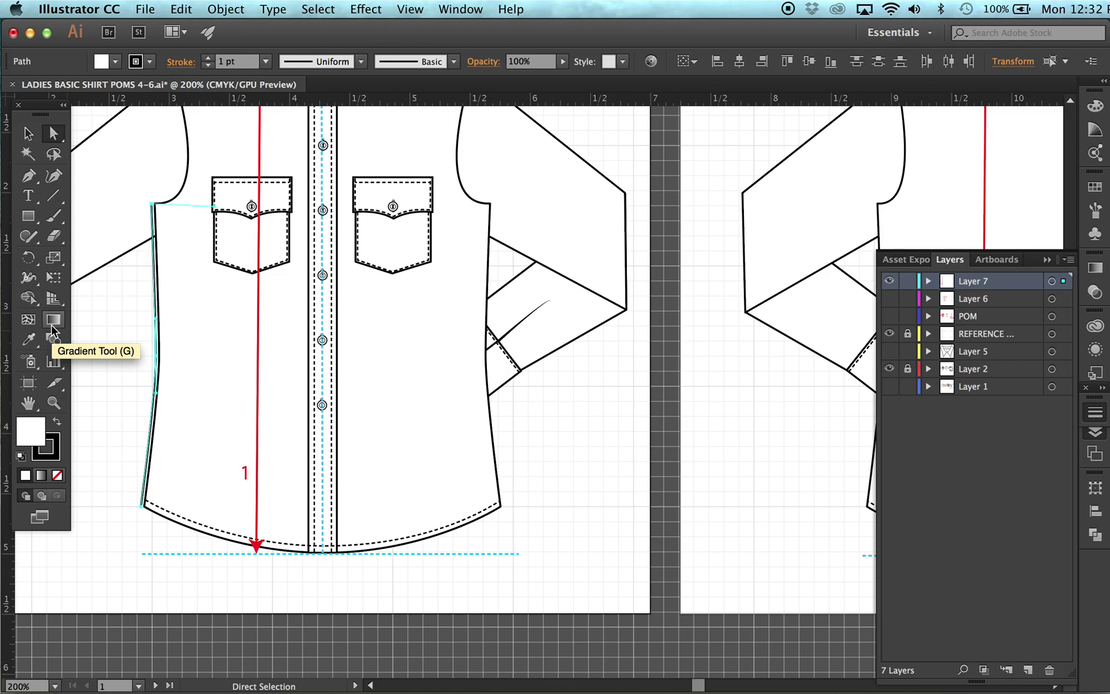
{"action": "key", "text": "i"}
{"action": "left_click", "coordinate": [258, 330]}
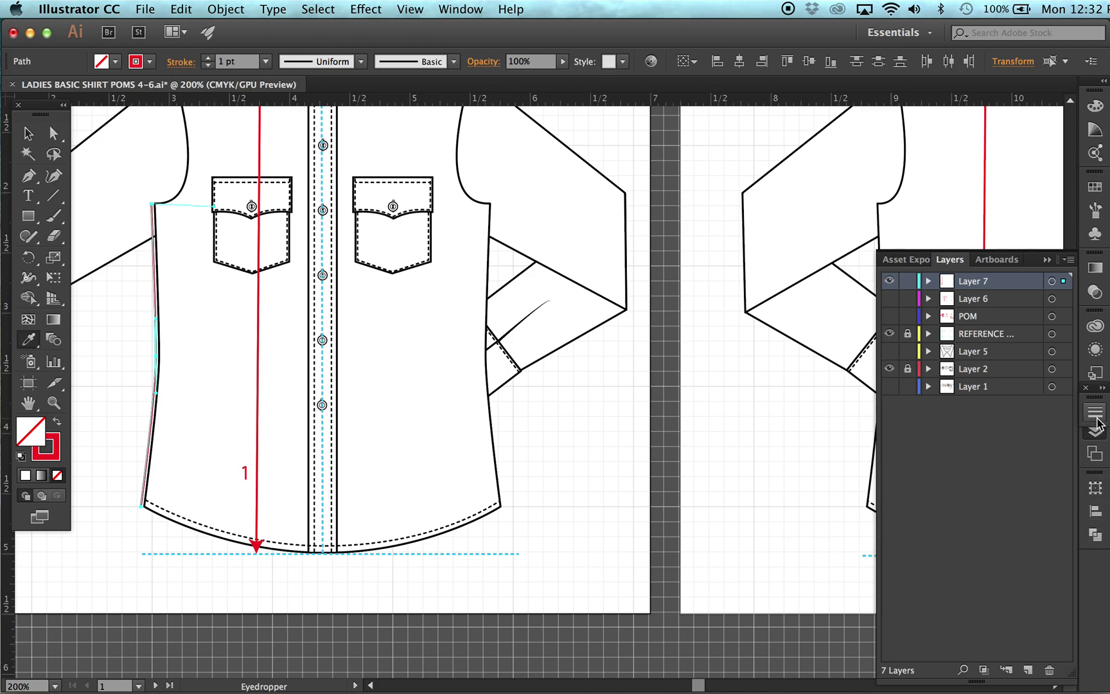
Add arrowheads to the start and end of the side seam segments and join them into one path
{"action": "left_click", "coordinate": [1096, 431]}
{"action": "left_click", "coordinate": [979, 580]}
{"action": "left_click", "coordinate": [931, 393]}
{"action": "left_click", "coordinate": [1032, 578]}
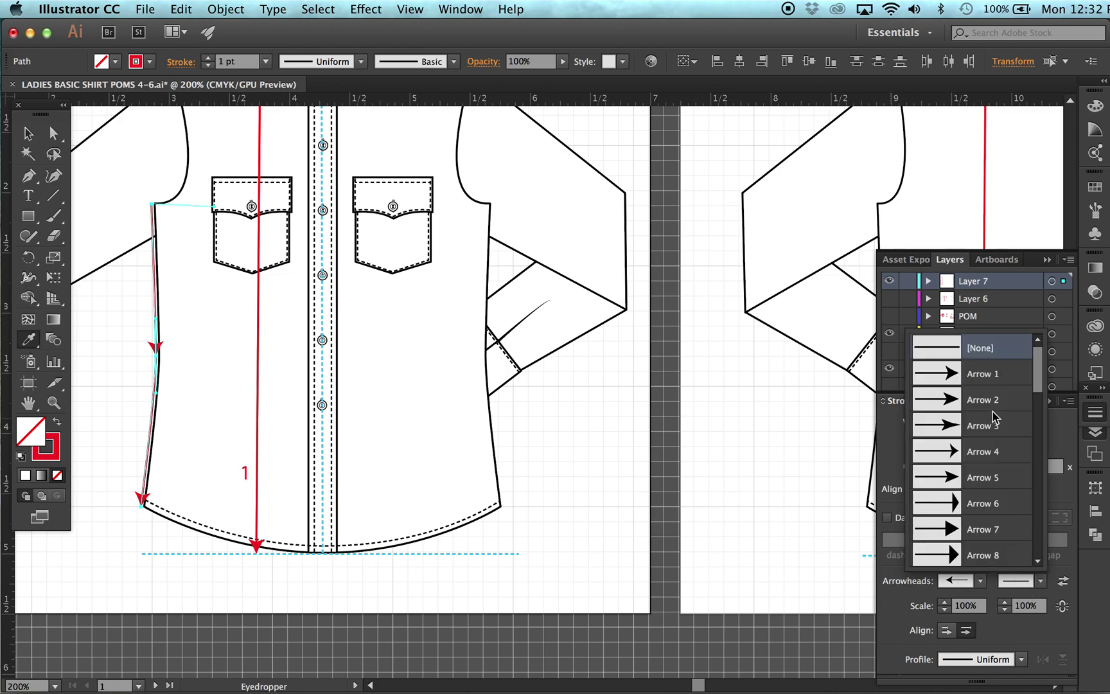
{"action": "left_click", "coordinate": [986, 379]}
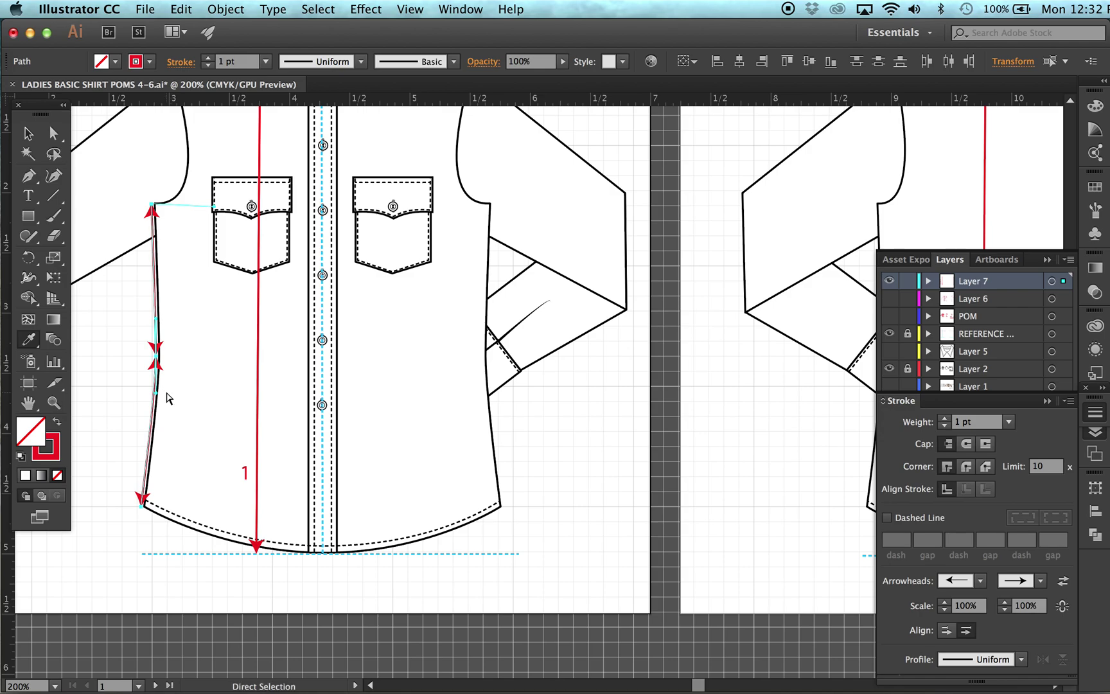
{"action": "key", "text": "super+j"}
{"action": "key", "text": "super+minus"}
{"action": "key", "text": "super+minus"}
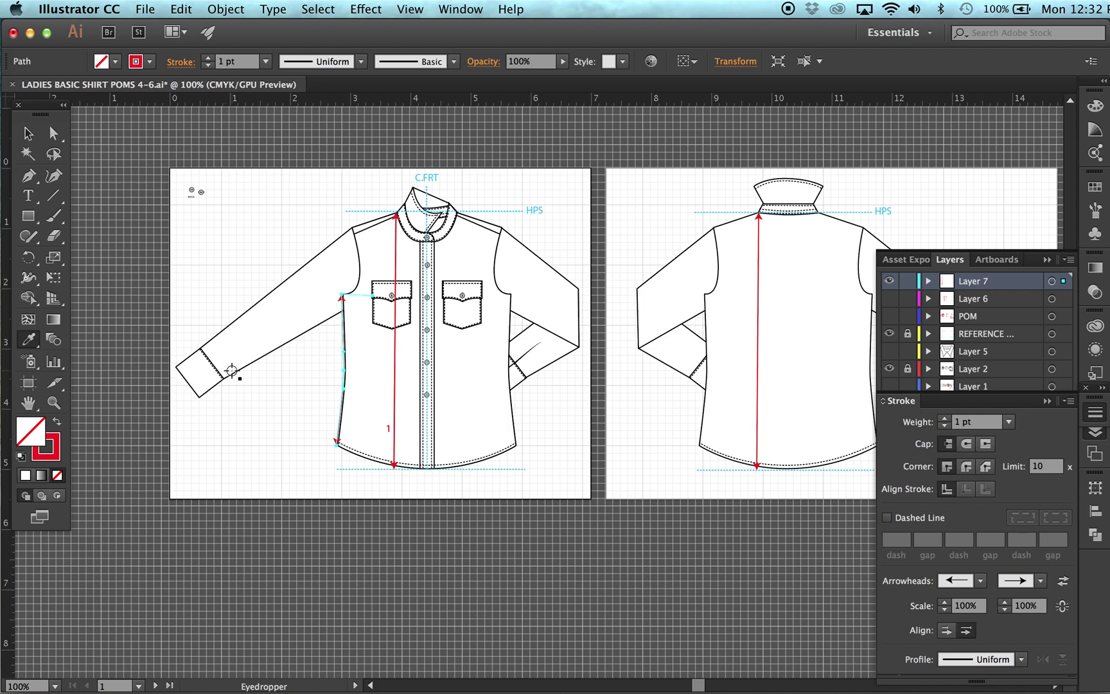
Duplicate the back length arrow, reshape the copy into a horizontal neck width arrow between the HPS points, and set its stroke to 0.75 pt
{"action": "left_click", "coordinate": [55, 404]}
{"action": "left_click", "coordinate": [818, 224]}
{"action": "left_click", "coordinate": [504, 436]}
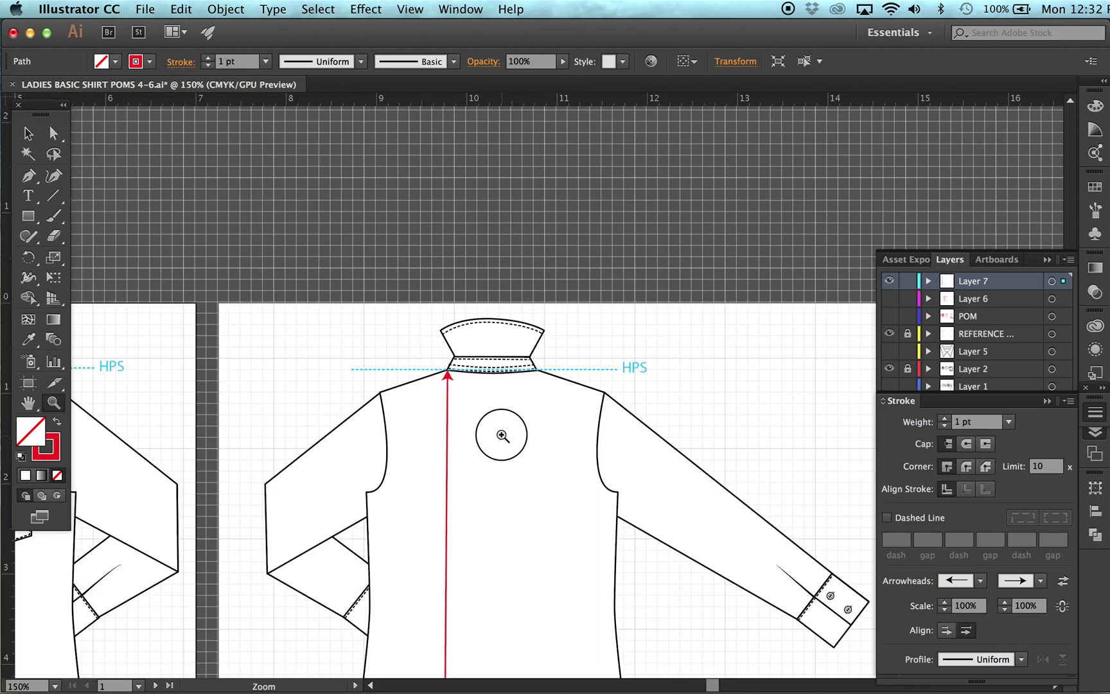
{"action": "left_click", "coordinate": [535, 332]}
{"action": "left_click", "coordinate": [53, 133]}
{"action": "left_click", "coordinate": [228, 282]}
{"action": "left_click_drag", "start_coordinate": [413, 460], "coordinate": [413, 366]}
{"action": "scroll", "coordinate": [530, 382], "scroll_direction": "down", "scroll_amount": 10}
{"action": "scroll", "coordinate": [531, 381], "scroll_direction": "down", "scroll_amount": 3}
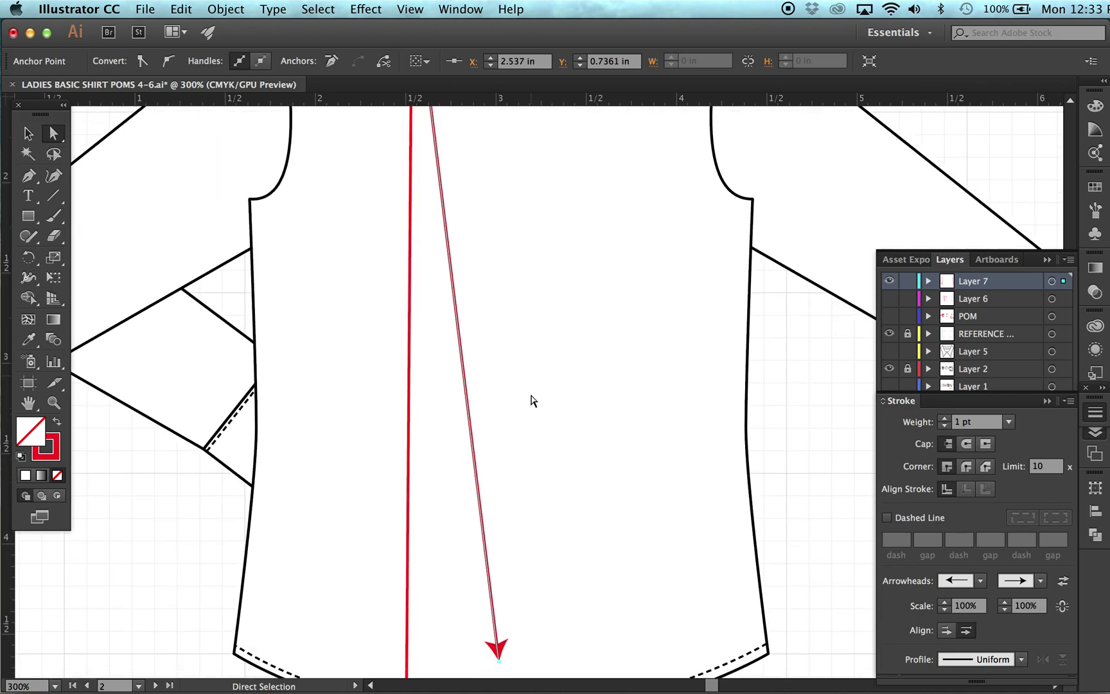
{"action": "left_click_drag", "start_coordinate": [498, 588], "coordinate": [591, 164]}
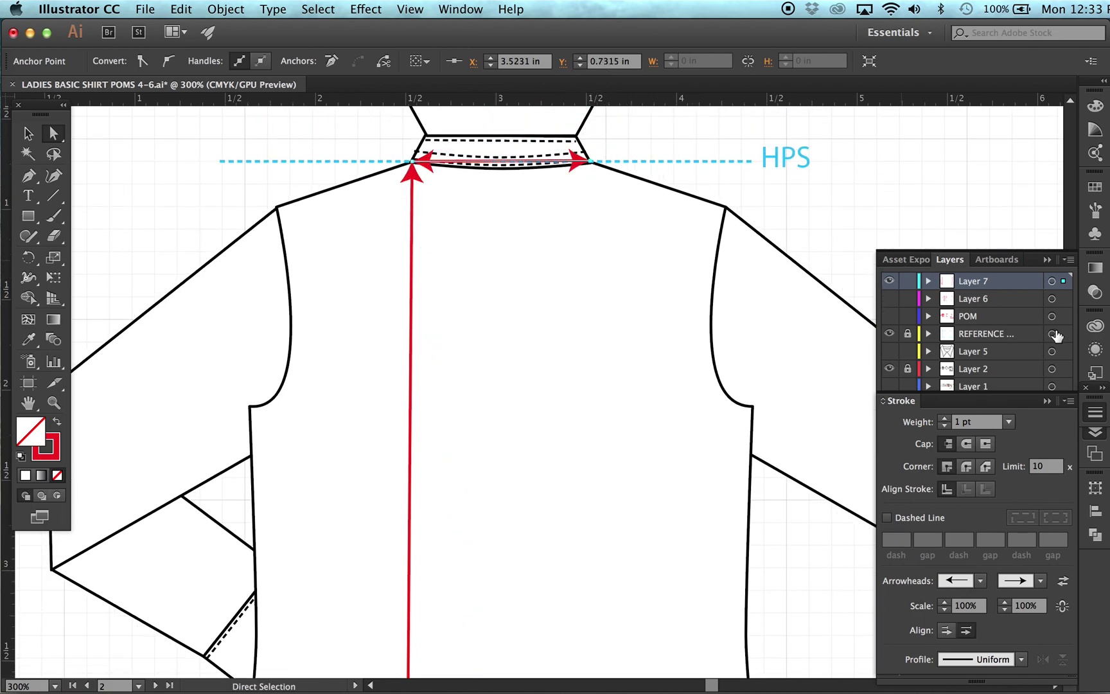
{"action": "left_click", "coordinate": [1009, 421]}
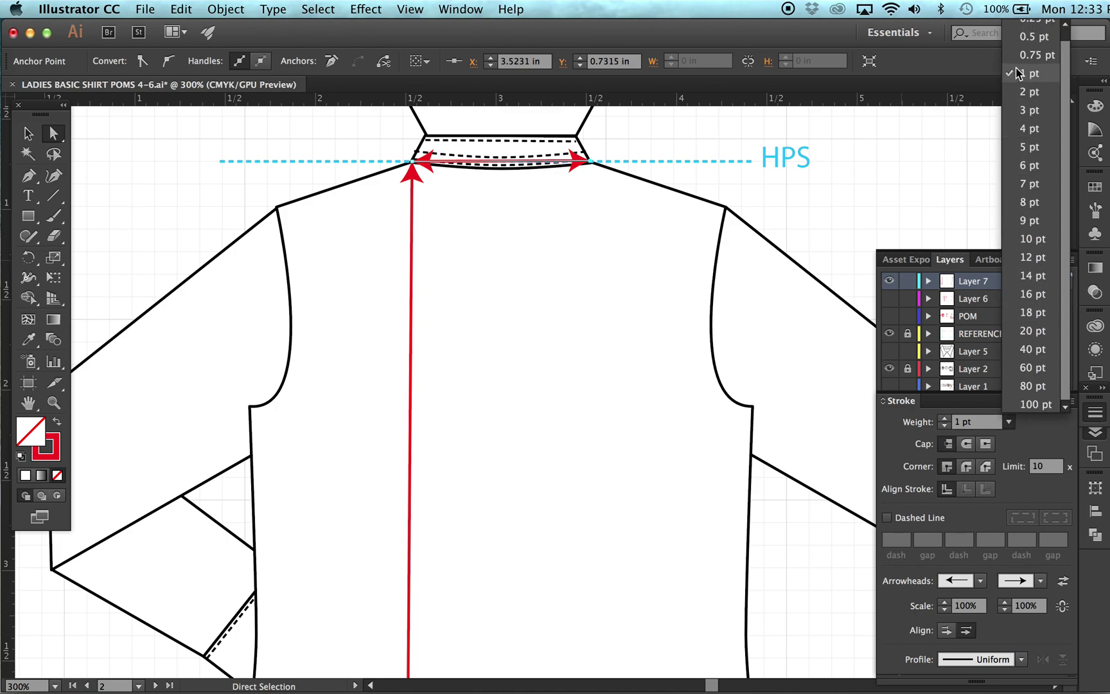
{"action": "left_click", "coordinate": [1026, 56]}
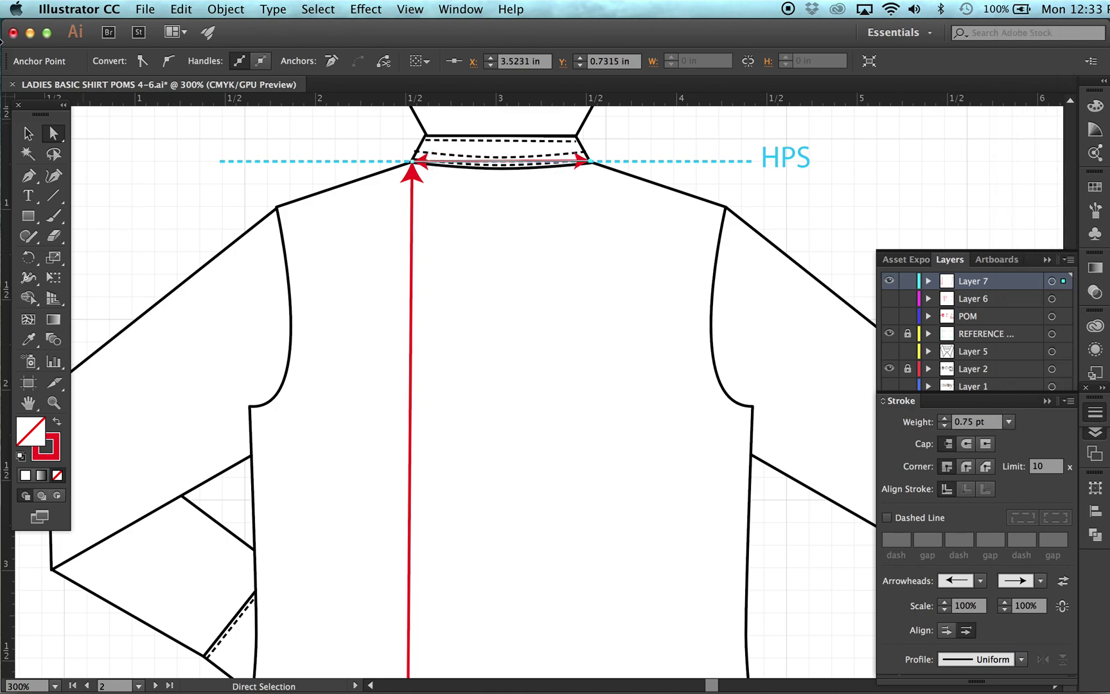
Duplicate the back neck width arrow onto the front neck as a vertical neck drop arrow from the HPS line to the center front neckline
{"action": "left_click", "coordinate": [53, 133]}
{"action": "key", "text": "super+minus"}
{"action": "key", "text": "super+minus"}
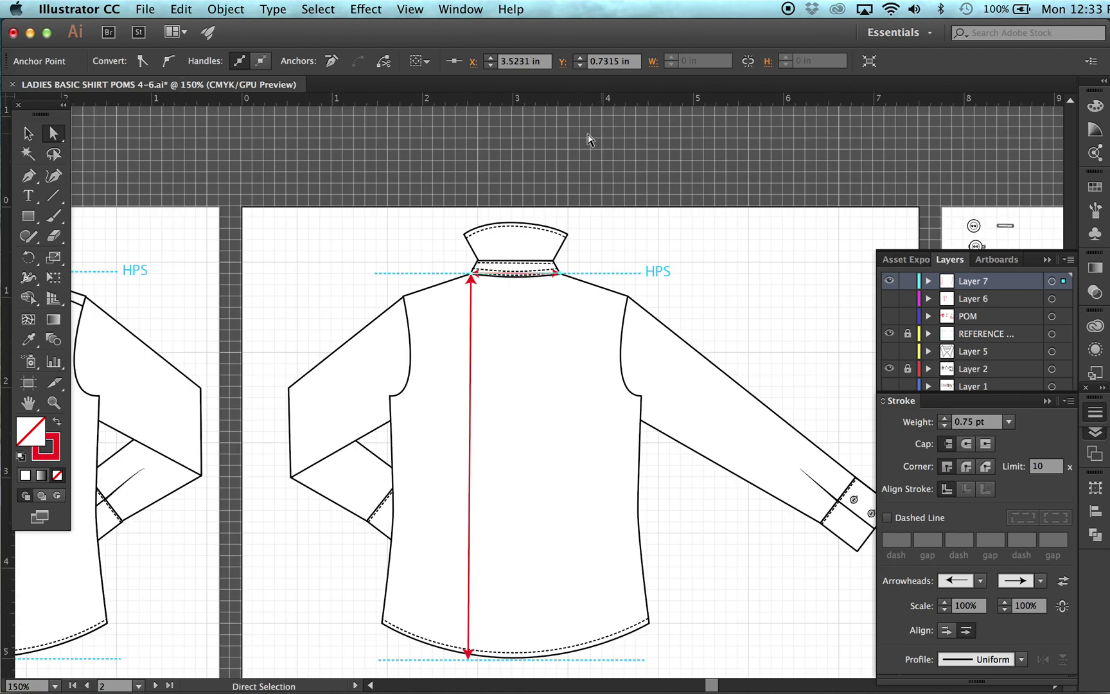
{"action": "left_click", "coordinate": [503, 295]}
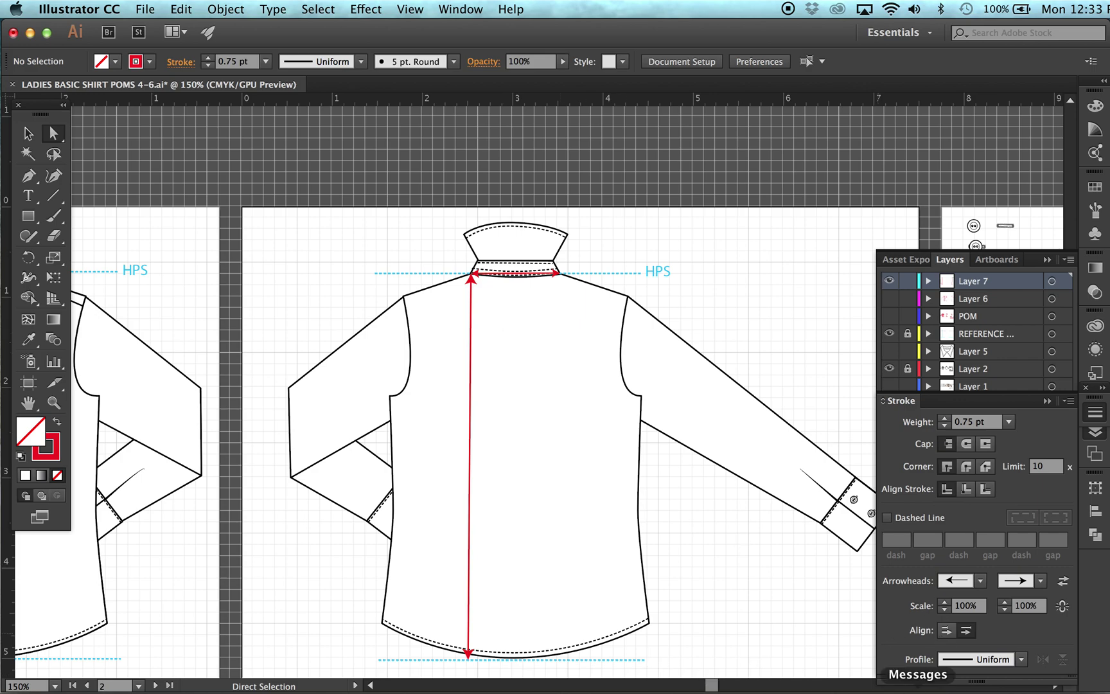
{"action": "left_click", "coordinate": [732, 684]}
{"action": "left_click_drag", "start_coordinate": [732, 685], "coordinate": [702, 686]}
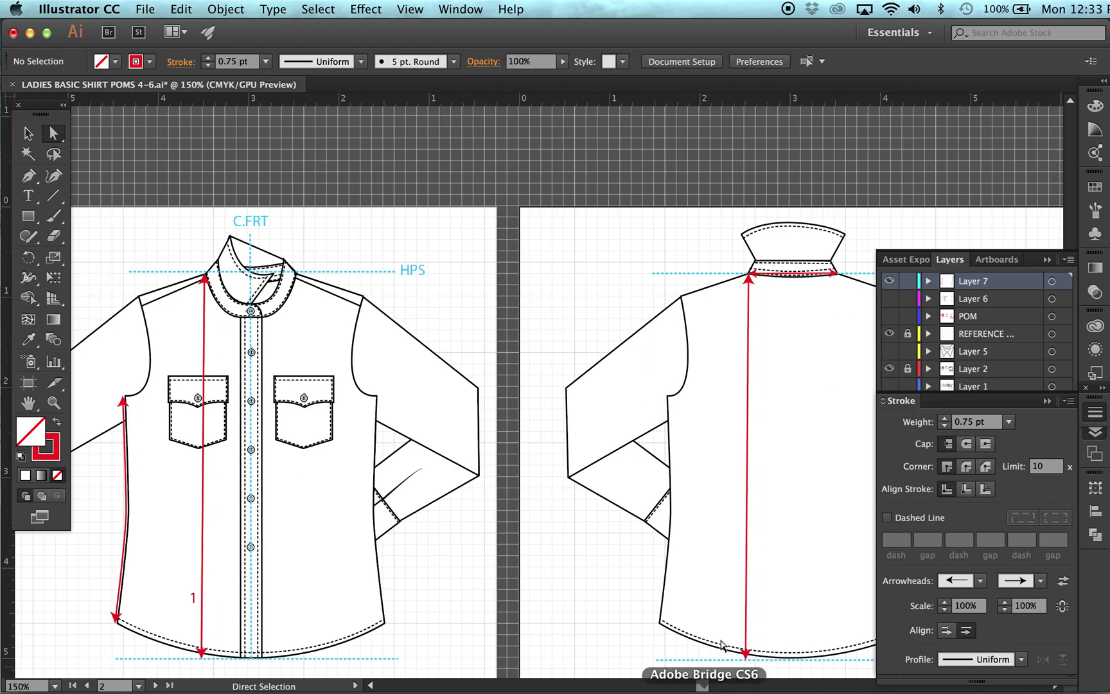
{"action": "left_click_drag", "start_coordinate": [808, 277], "coordinate": [254, 320]}
{"action": "key", "text": "super+shift+a"}
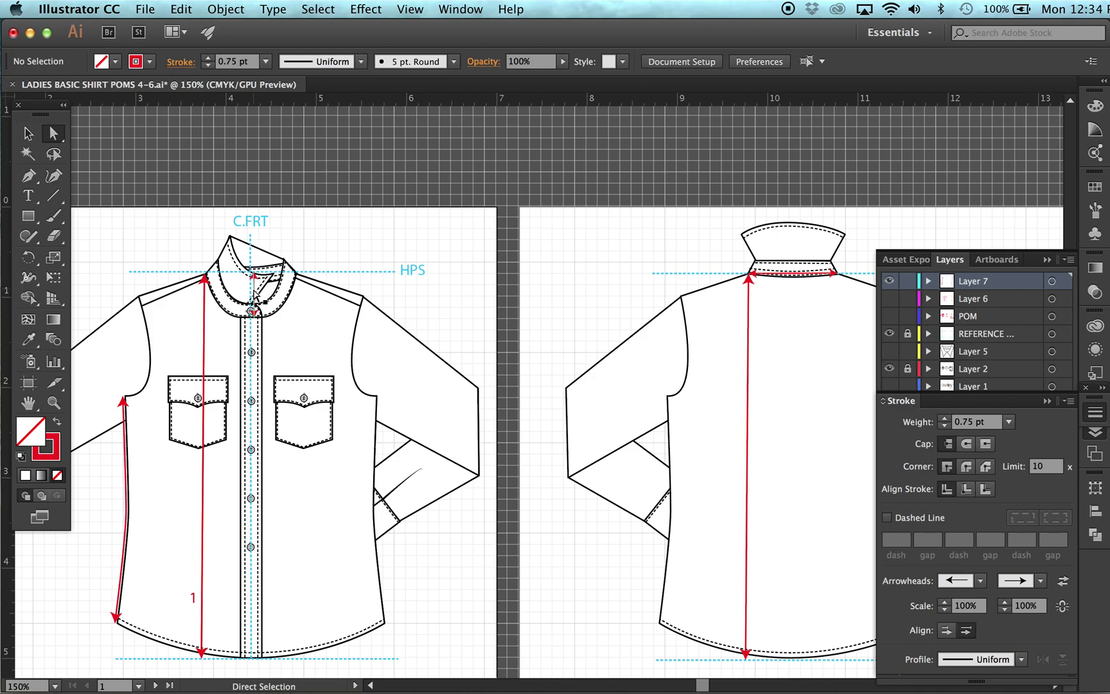
Copy the front neck drop arrow to the center back neck and shorten it to the back neckline seam
{"action": "left_click_drag", "start_coordinate": [255, 297], "coordinate": [795, 286]}
{"action": "left_click", "coordinate": [798, 334]}
{"action": "left_click", "coordinate": [795, 316]}
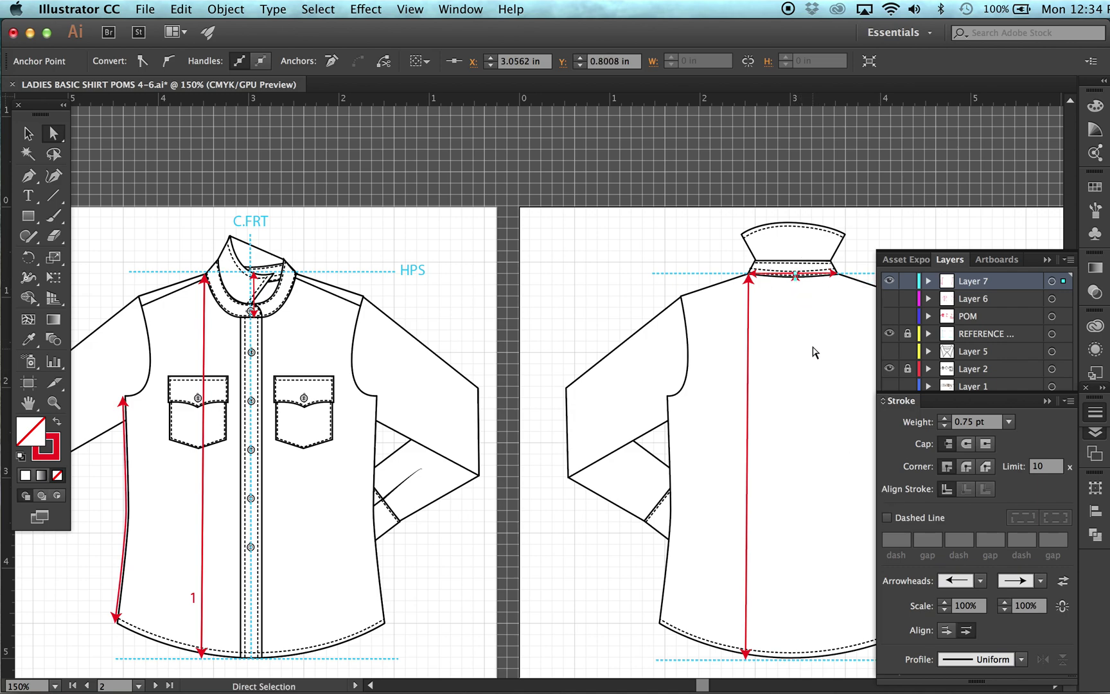
{"action": "left_click", "coordinate": [815, 310]}
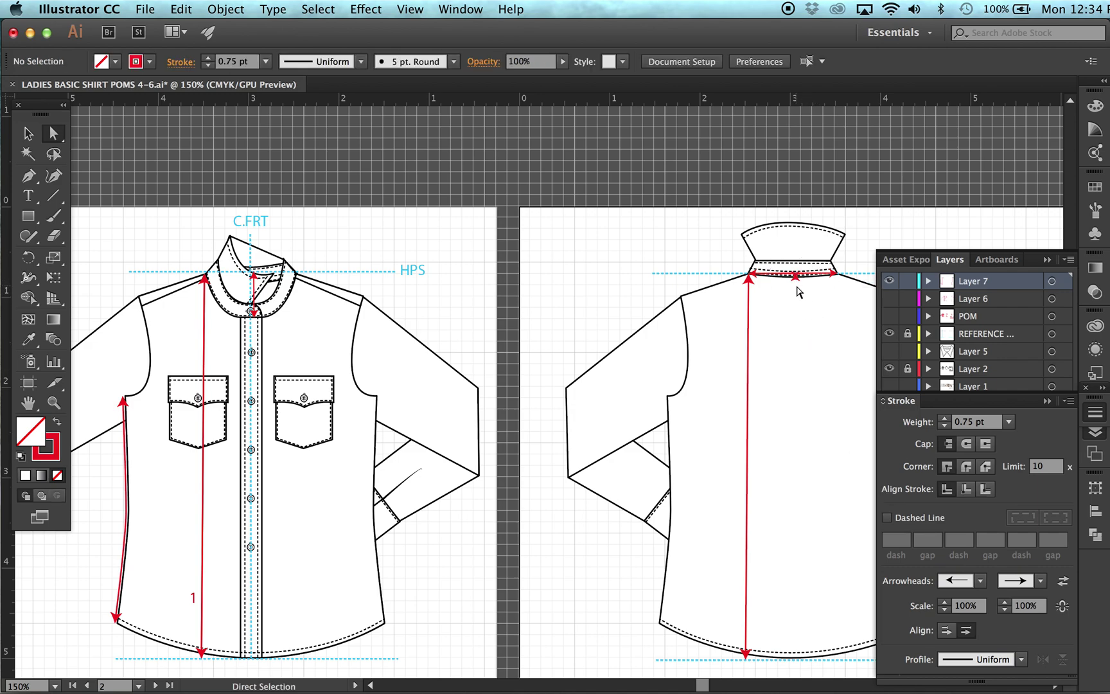
Change both arrowheads of the back neck drop arrow to the smaller Arrow 10 style
{"action": "left_click", "coordinate": [797, 277]}
{"action": "left_click", "coordinate": [980, 581]}
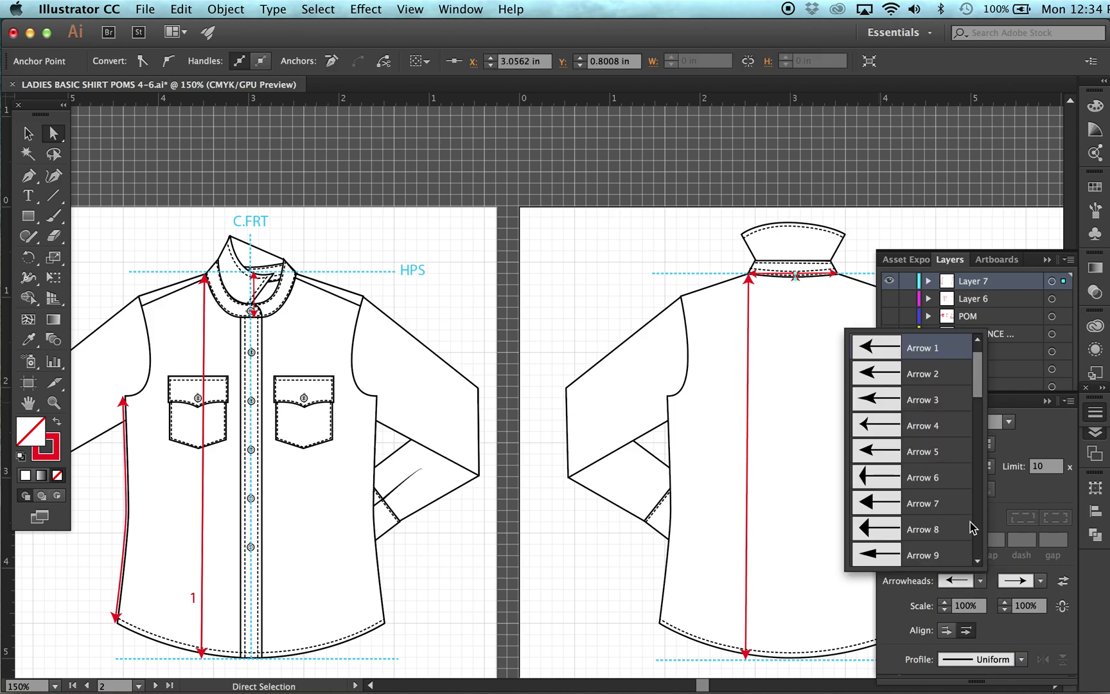
{"action": "scroll", "coordinate": [971, 387], "scroll_direction": "down", "scroll_amount": 5}
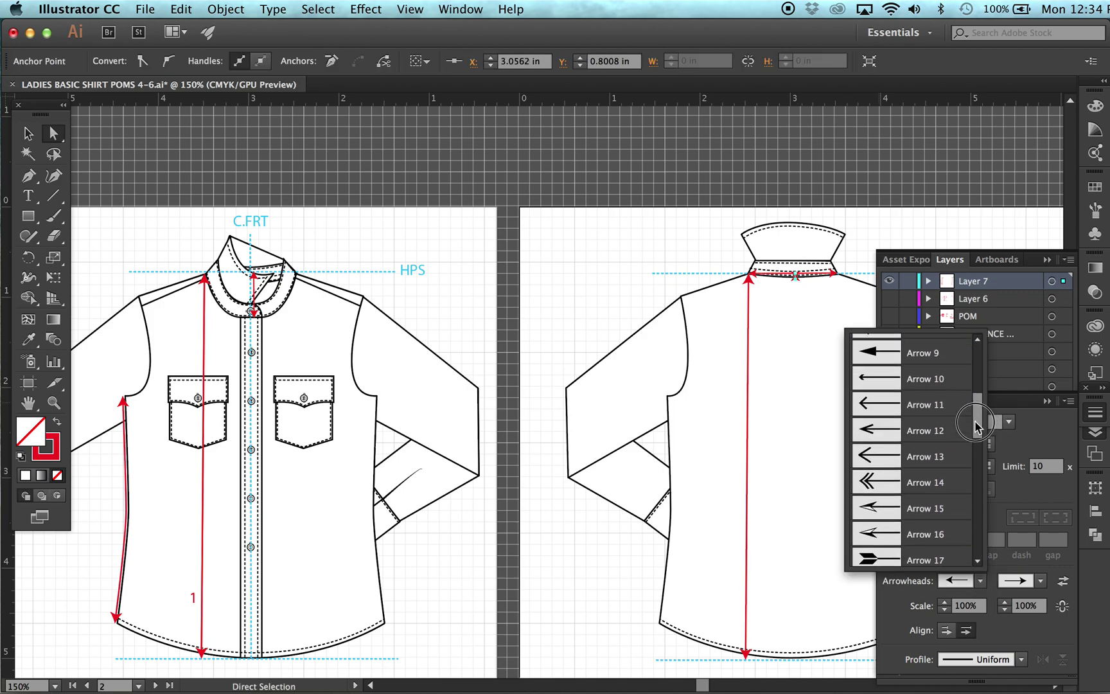
{"action": "left_click", "coordinate": [890, 364]}
{"action": "left_click", "coordinate": [1040, 581]}
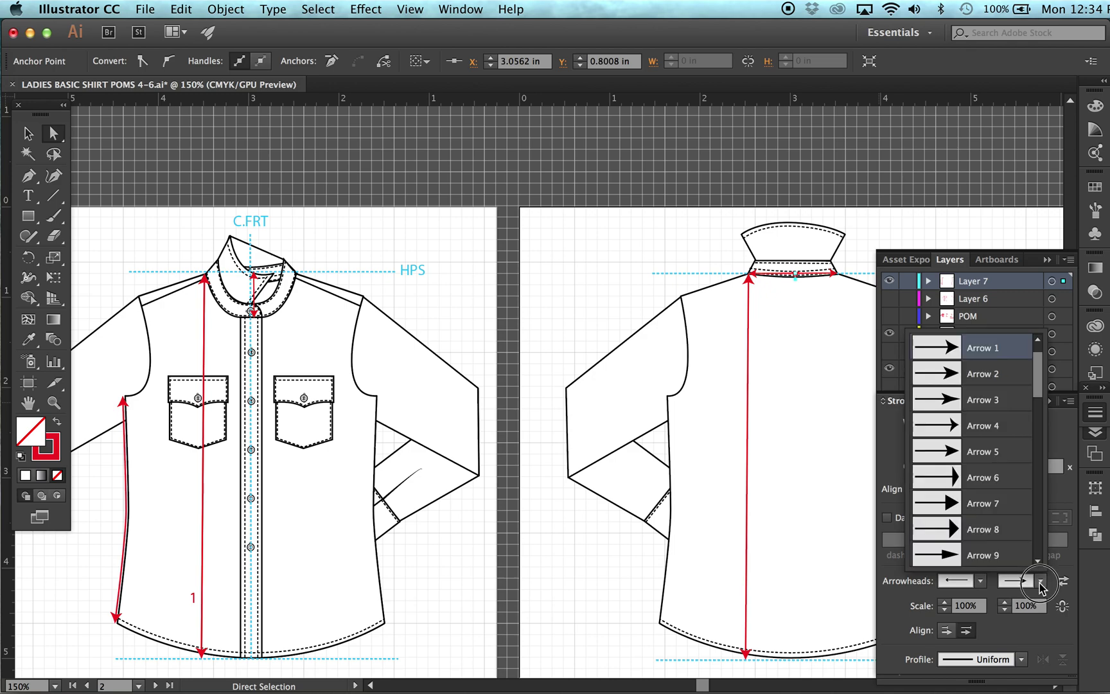
{"action": "scroll", "coordinate": [1028, 385], "scroll_direction": "down", "scroll_amount": 5}
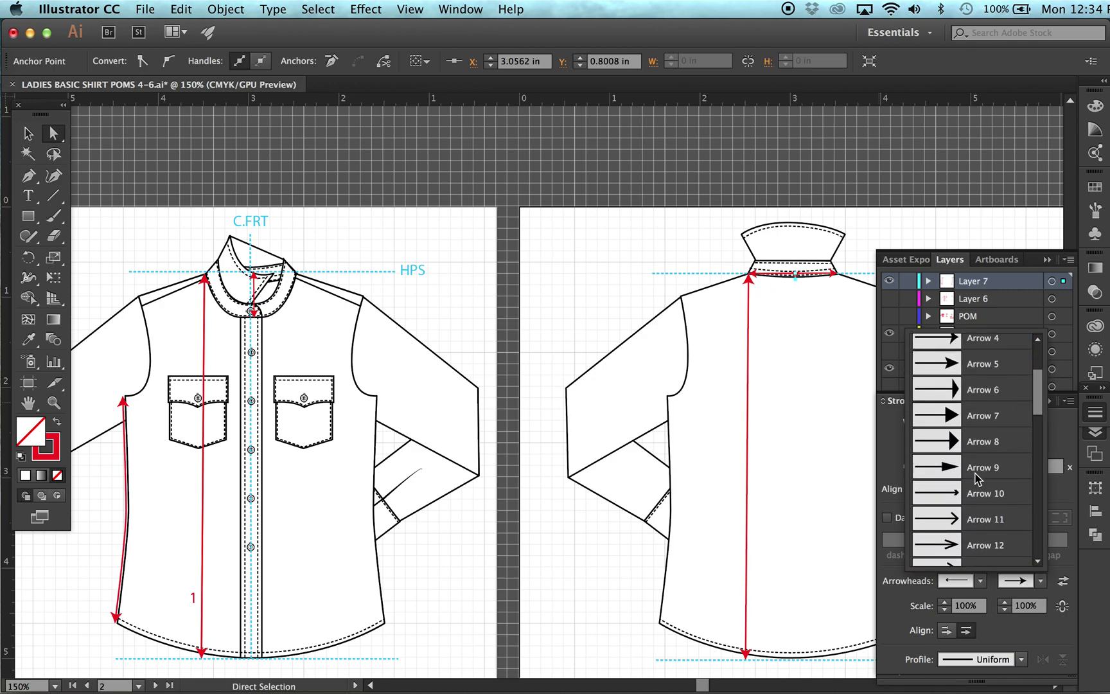
{"action": "left_click", "coordinate": [947, 493]}
{"action": "left_click", "coordinate": [811, 323]}
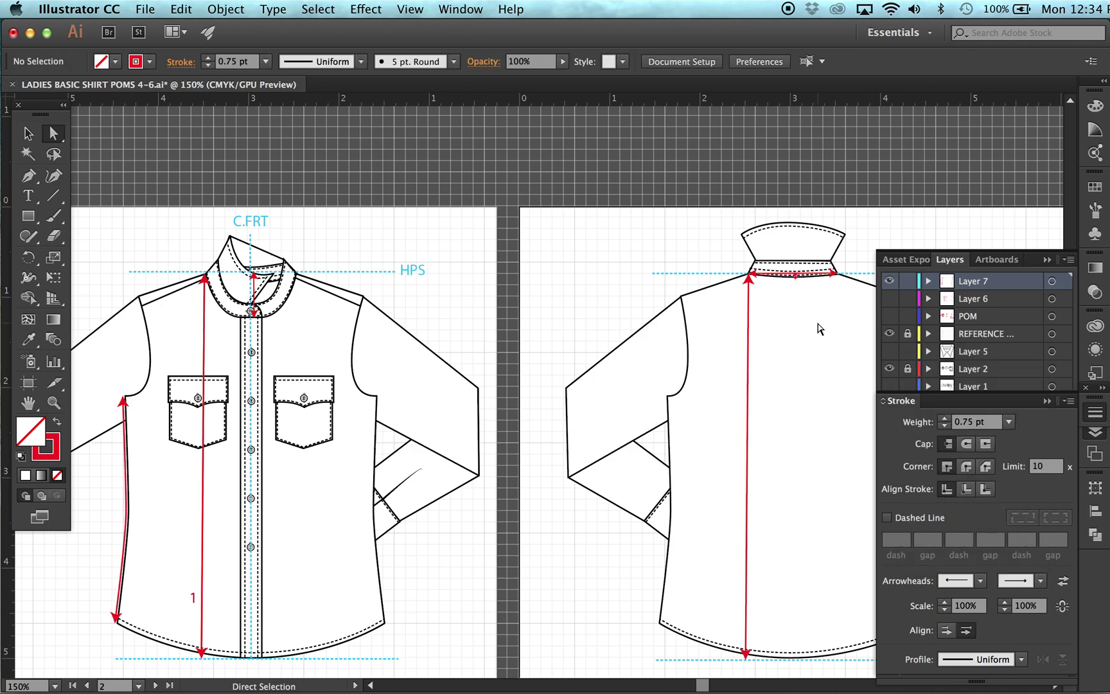
Move the lower end of the back neck drop arrow up to fit within the back neckline curve
{"action": "key", "text": "super+equal"}
{"action": "key", "text": "super+equal"}
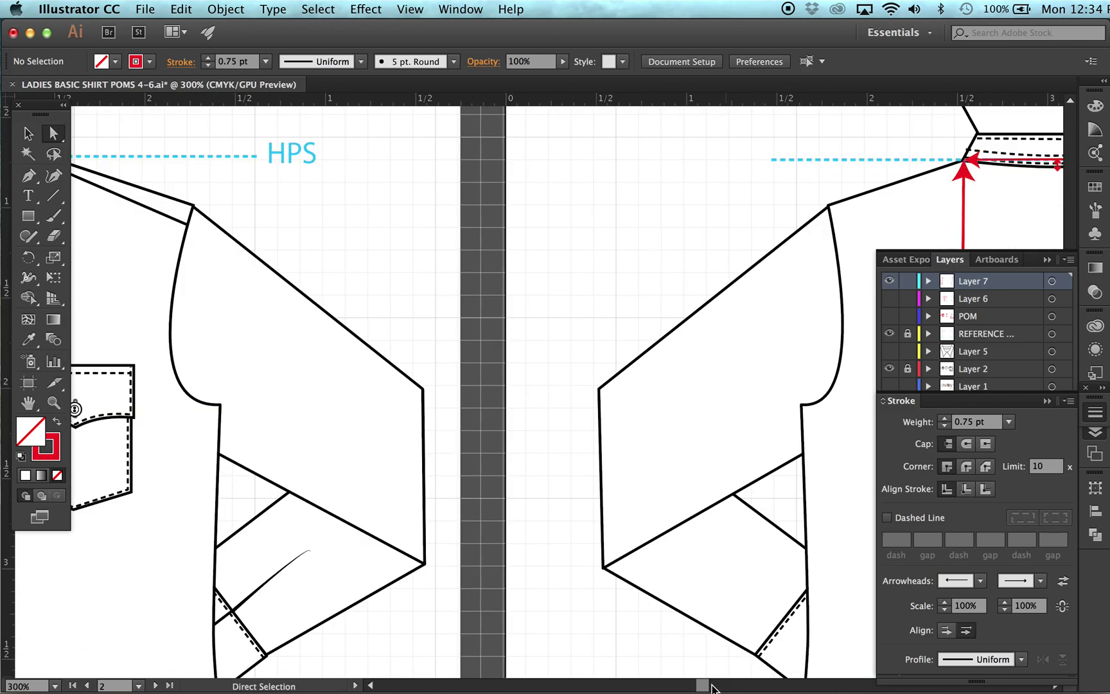
{"action": "scroll", "coordinate": [709, 674], "scroll_direction": "right", "scroll_amount": 5}
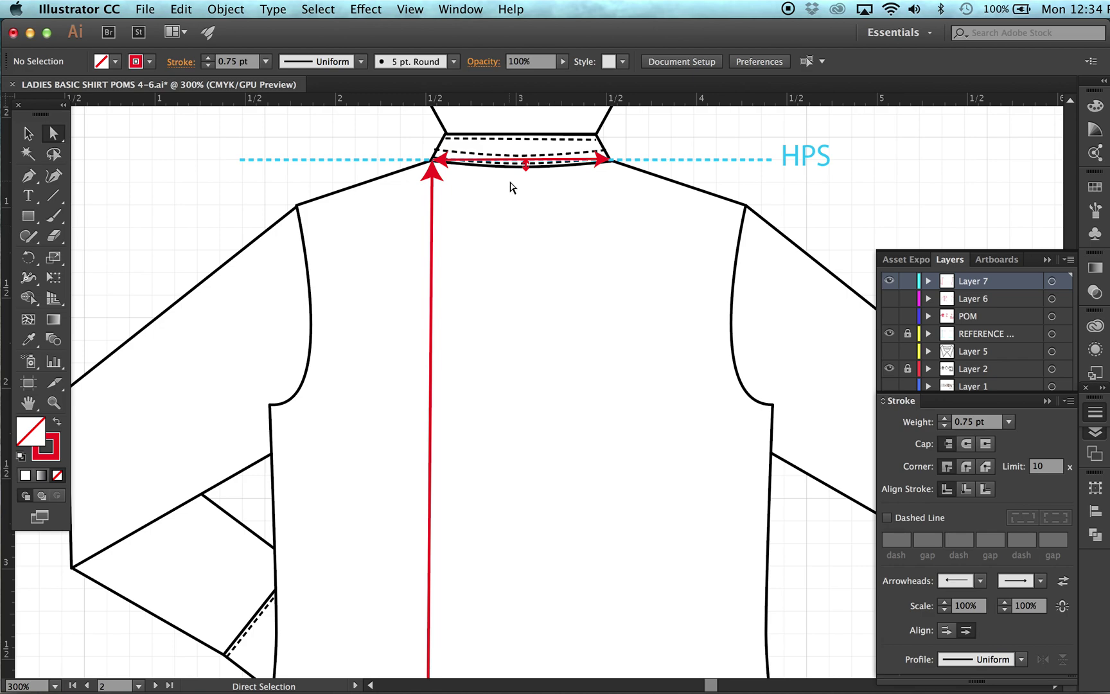
{"action": "key", "text": "super+equal"}
{"action": "scroll", "coordinate": [557, 194], "scroll_direction": "up", "scroll_amount": 5}
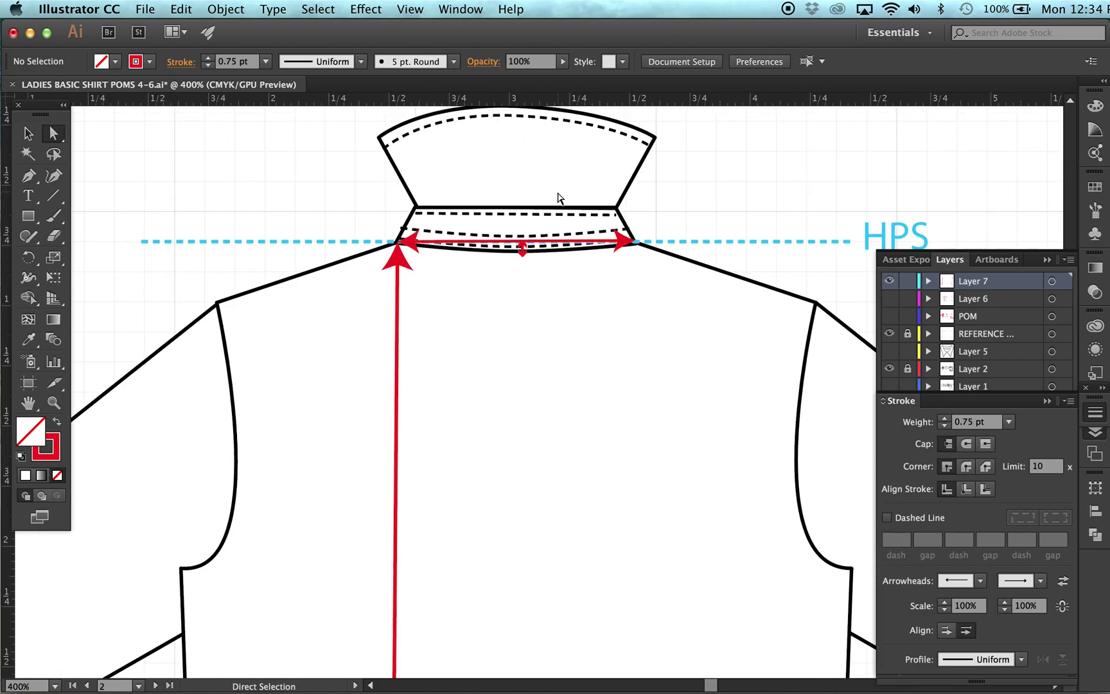
{"action": "scroll", "coordinate": [558, 198], "scroll_direction": "up", "scroll_amount": 2}
{"action": "left_click", "coordinate": [523, 300]}
{"action": "left_click_drag", "start_coordinate": [523, 300], "coordinate": [522, 288]}
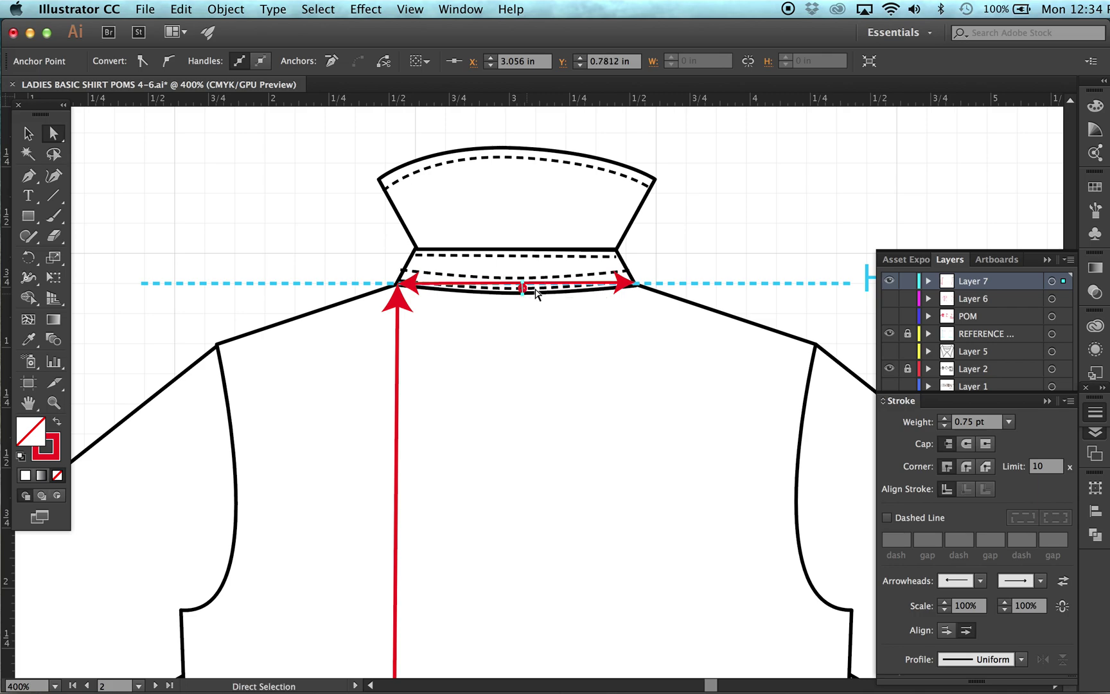
{"action": "left_click", "coordinate": [753, 235]}
Remove both arrowheads from the back neck drop line and set its stroke weight to 1 pt
{"action": "left_click", "coordinate": [523, 290]}
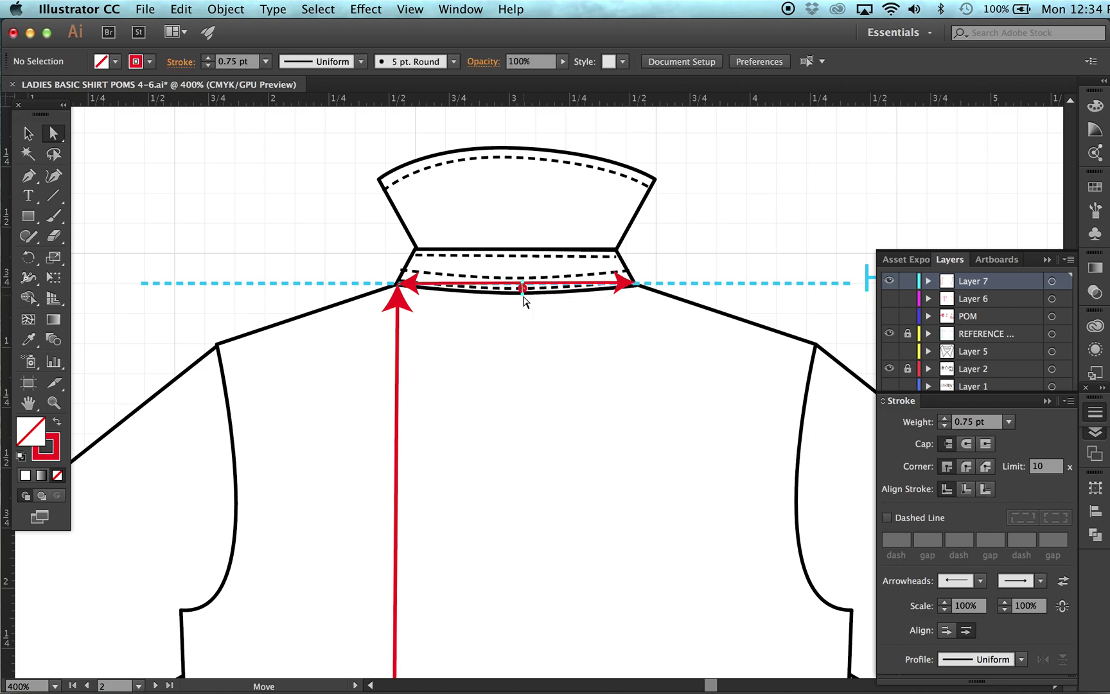
{"action": "left_click", "coordinate": [979, 578]}
{"action": "scroll", "coordinate": [951, 358], "scroll_direction": "up", "scroll_amount": 5}
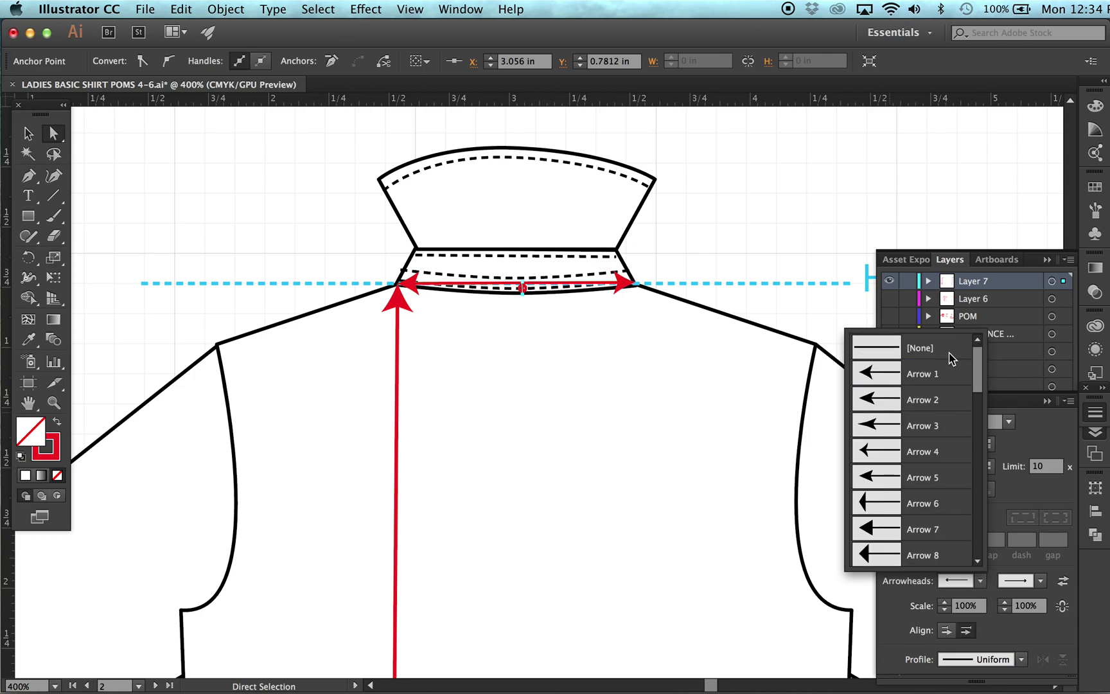
{"action": "left_click", "coordinate": [952, 358]}
{"action": "left_click", "coordinate": [1040, 580]}
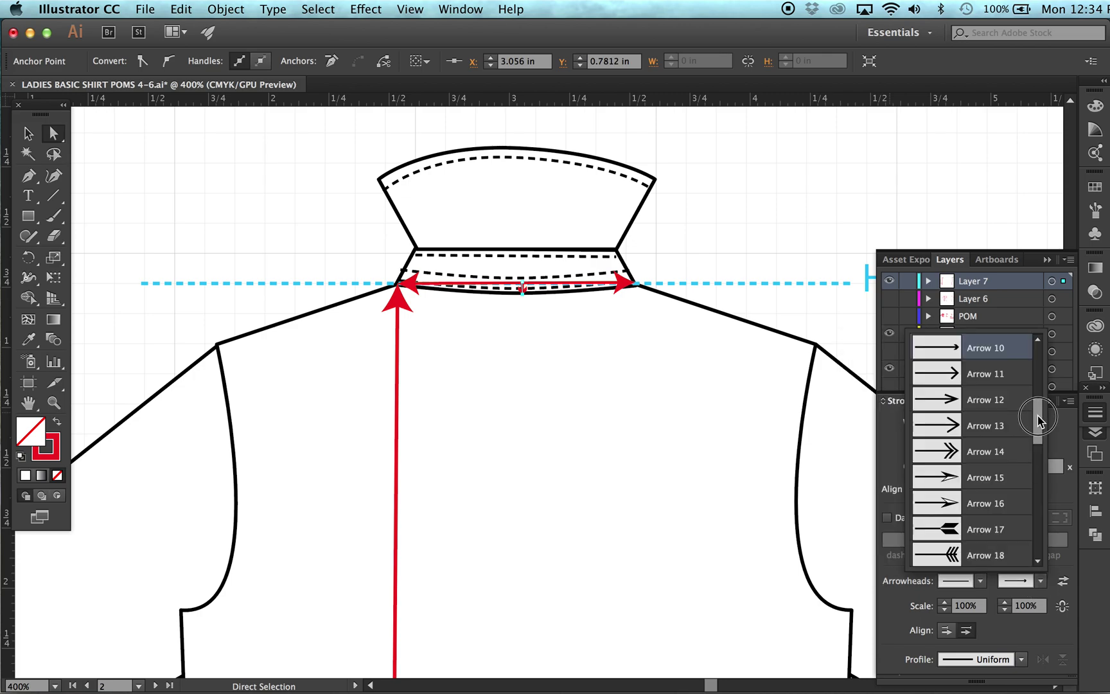
{"action": "left_click_drag", "start_coordinate": [1039, 420], "coordinate": [1028, 350]}
{"action": "left_click", "coordinate": [993, 348]}
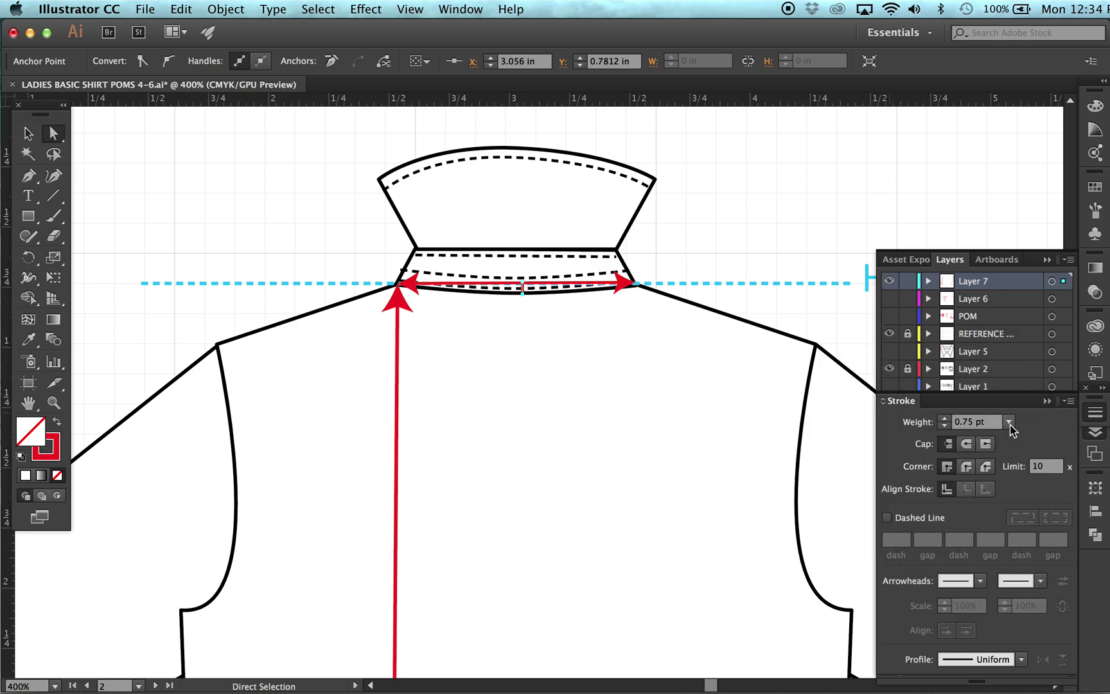
{"action": "left_click", "coordinate": [1009, 422]}
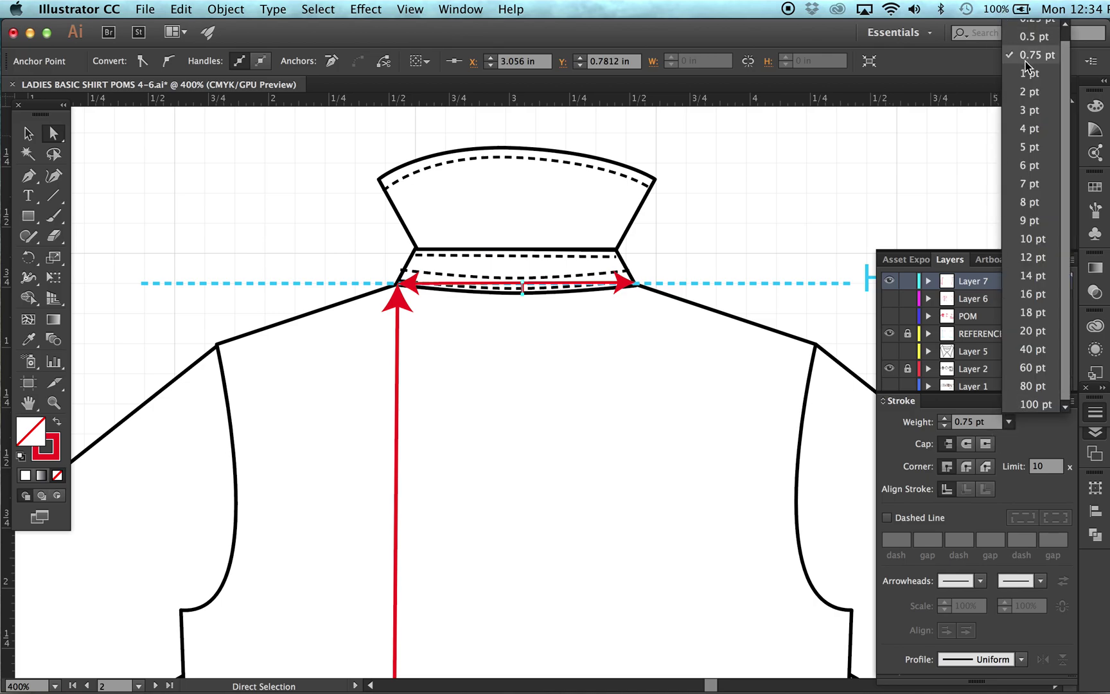
{"action": "left_click", "coordinate": [1028, 84]}
{"action": "left_click", "coordinate": [771, 188]}
Look over the front, back and detail sketch artboards for points of measure that still need arrows
{"action": "key", "text": "super+minus"}
{"action": "key", "text": "super+minus"}
{"action": "key", "text": "super+minus"}
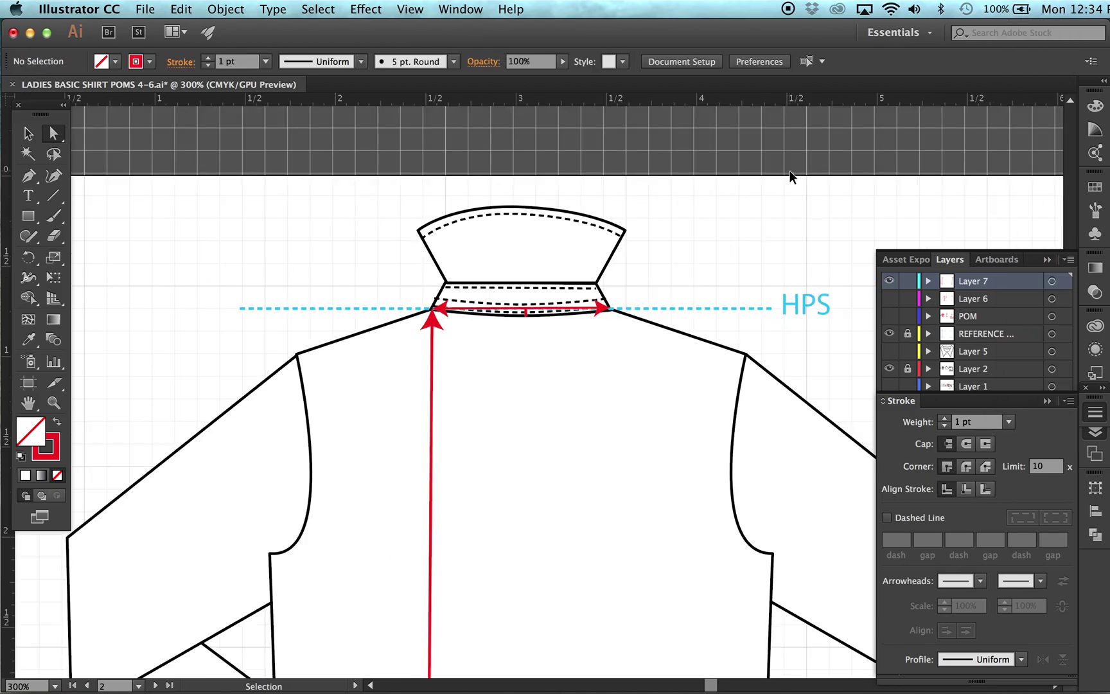
{"action": "key", "text": "super+minus"}
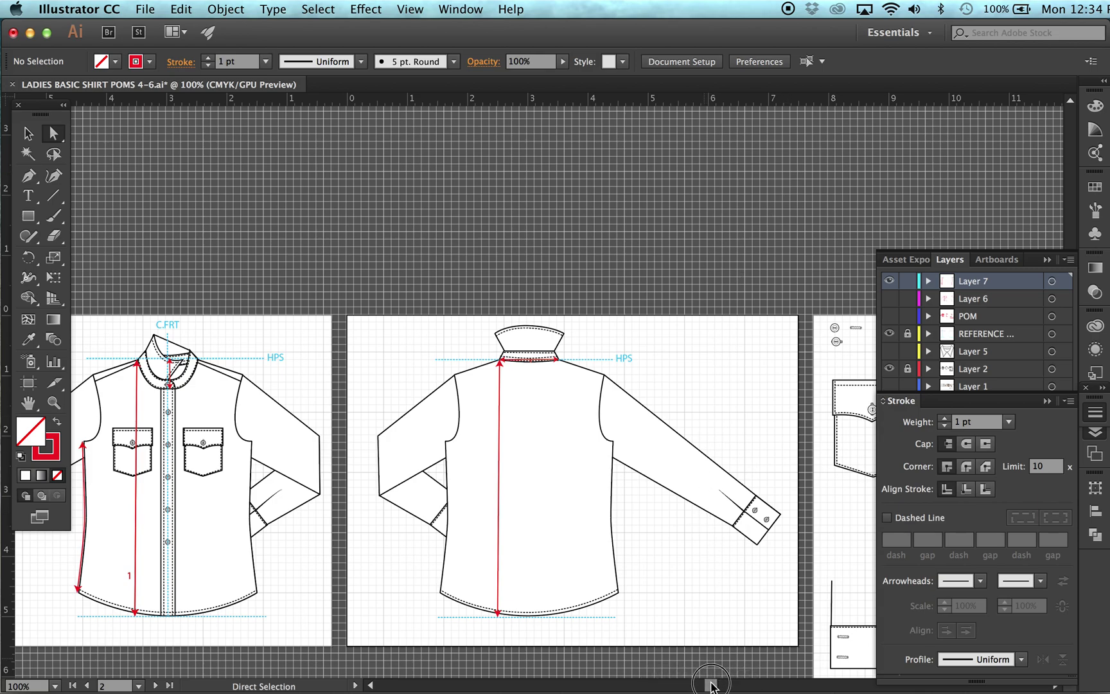
{"action": "scroll", "coordinate": [713, 689], "scroll_direction": "left", "scroll_amount": 5}
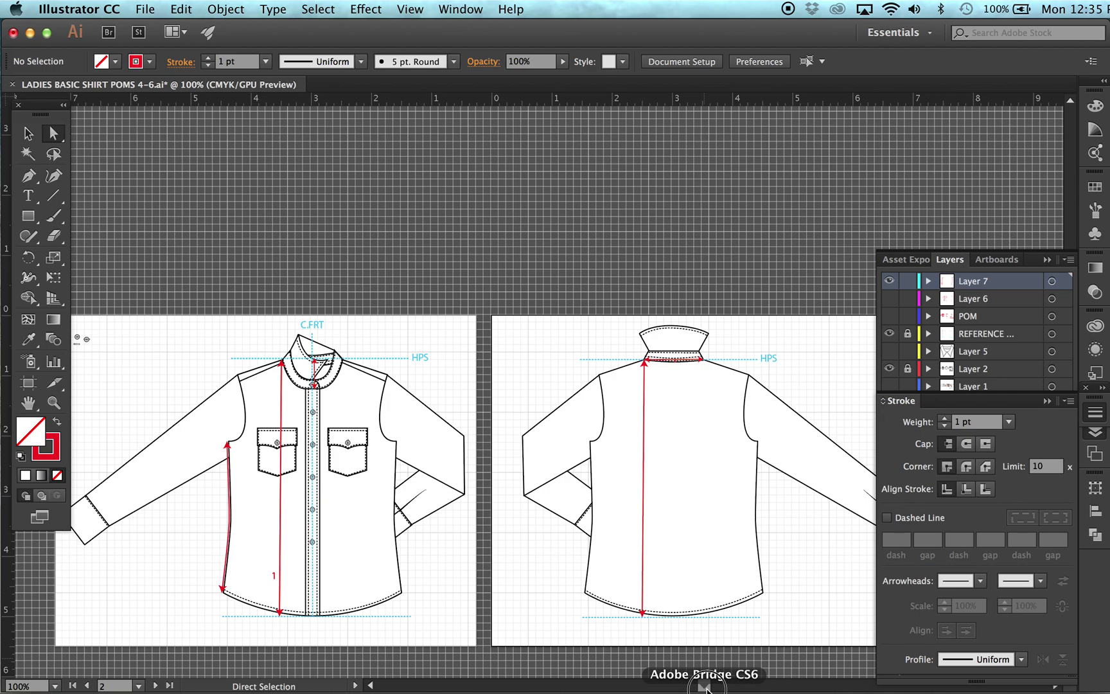
{"action": "scroll", "coordinate": [705, 681], "scroll_direction": "right", "scroll_amount": 10}
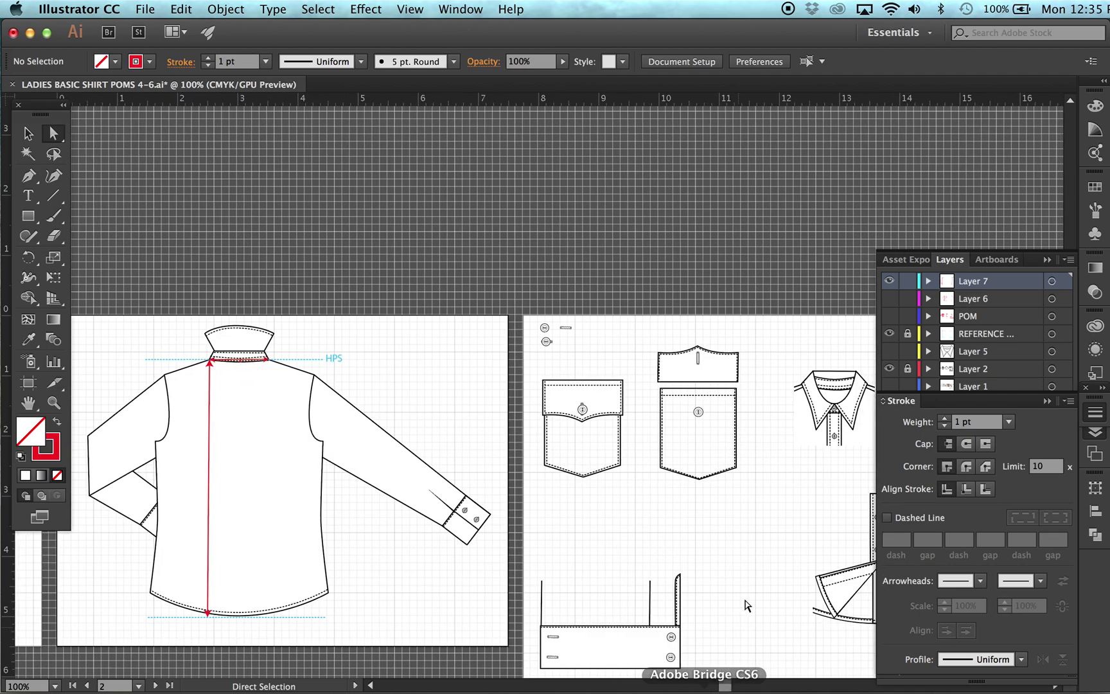
{"action": "scroll", "coordinate": [744, 610], "scroll_direction": "down", "scroll_amount": 10}
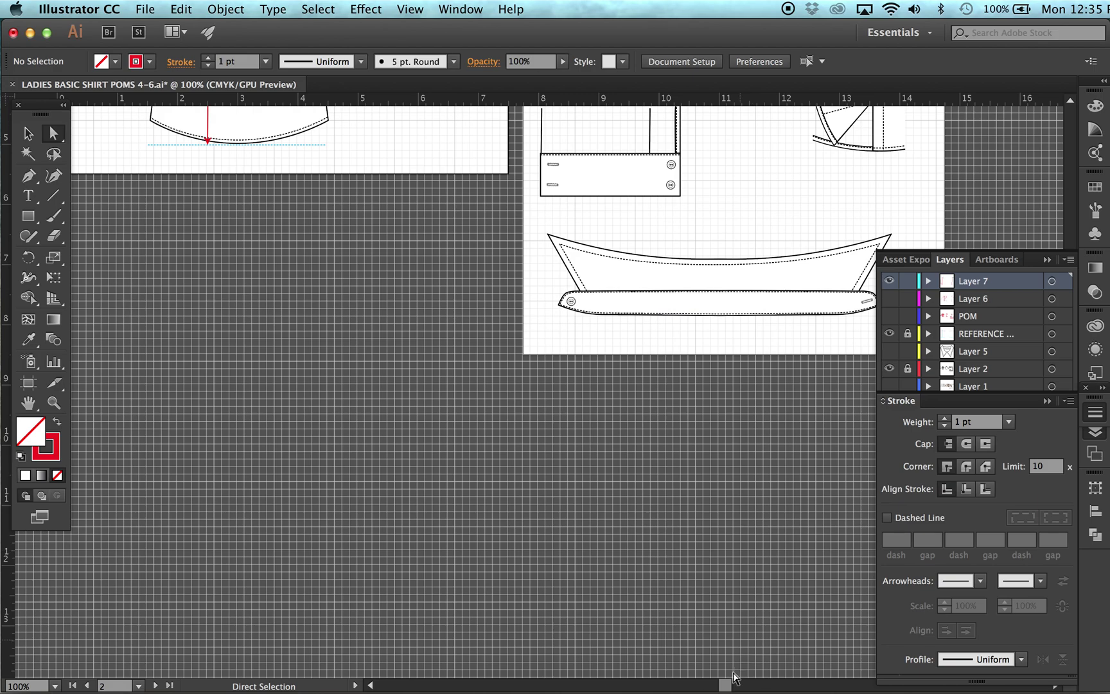
{"action": "scroll", "coordinate": [726, 682], "scroll_direction": "left", "scroll_amount": 3}
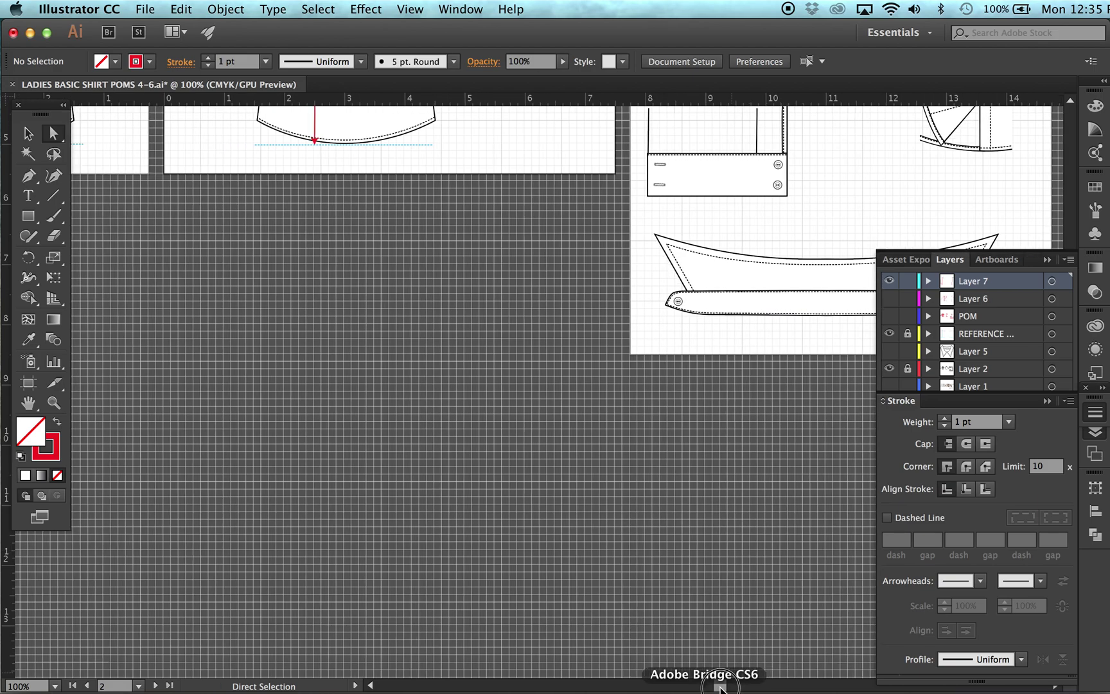
{"action": "scroll", "coordinate": [720, 687], "scroll_direction": "left", "scroll_amount": 2}
{"action": "scroll", "coordinate": [646, 577], "scroll_direction": "up", "scroll_amount": 7}
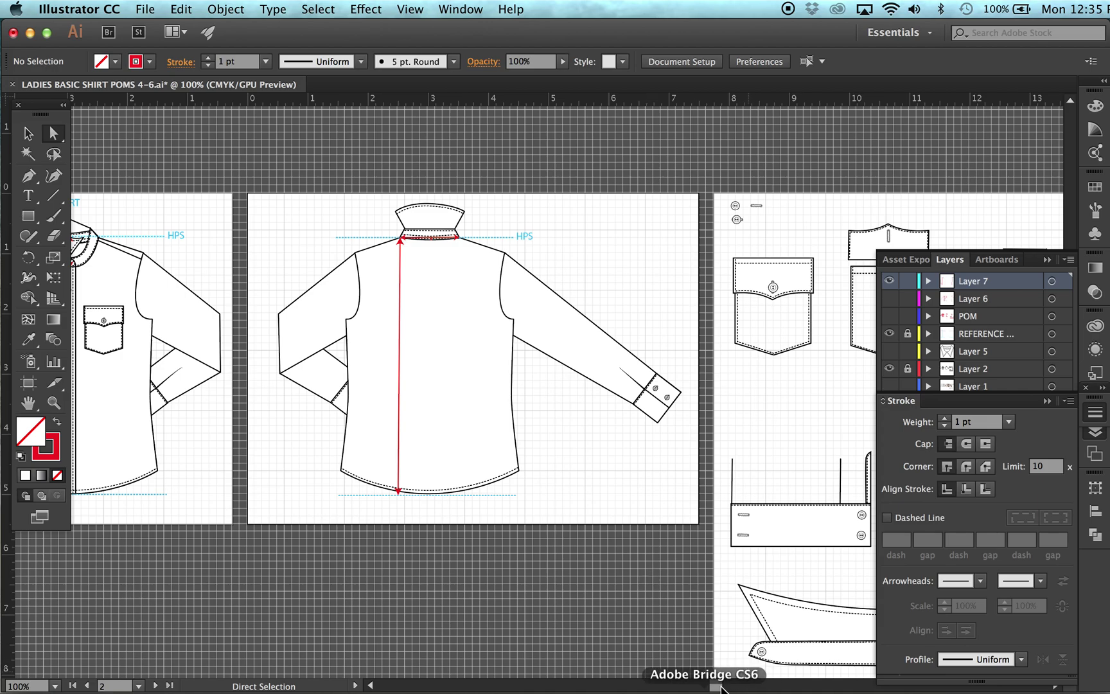
{"action": "scroll", "coordinate": [714, 686], "scroll_direction": "left", "scroll_amount": 3}
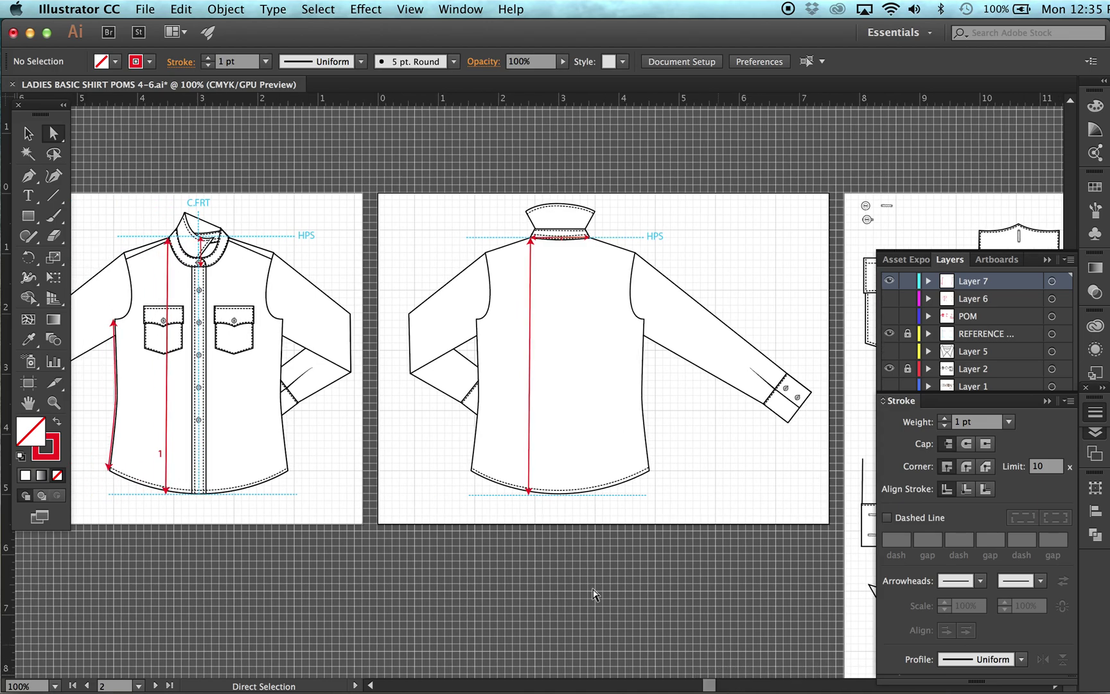
Duplicate the front length arrow as a horizontal arrow between the shoulder points, and the neck drop arrow as a shoulder drop from the HPS line
{"action": "left_click", "coordinate": [53, 133]}
{"action": "left_click_drag", "start_coordinate": [171, 376], "coordinate": [127, 388]}
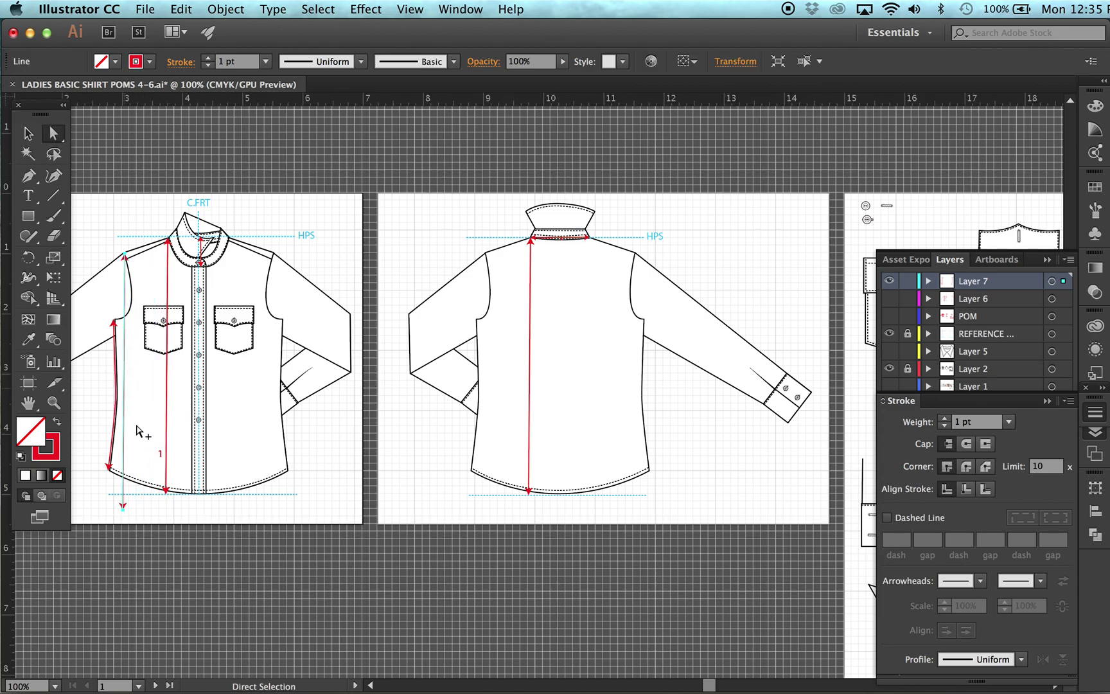
{"action": "left_click_drag", "start_coordinate": [125, 514], "coordinate": [276, 257]}
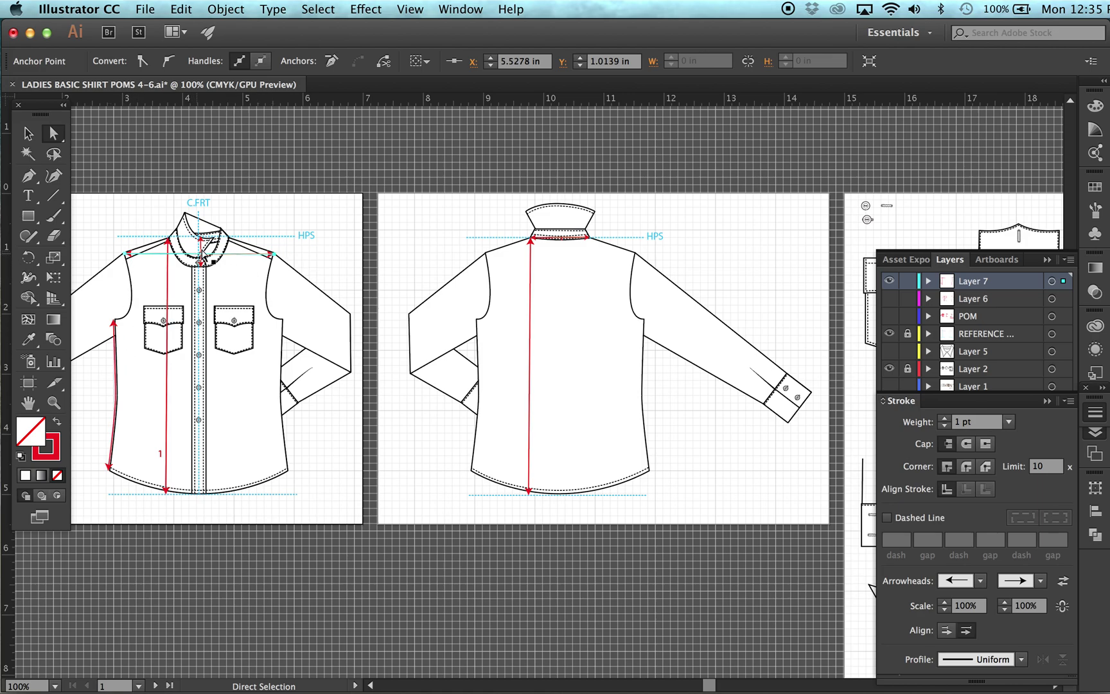
{"action": "left_click_drag", "start_coordinate": [201, 256], "coordinate": [125, 253]}
{"action": "left_click", "coordinate": [126, 293]}
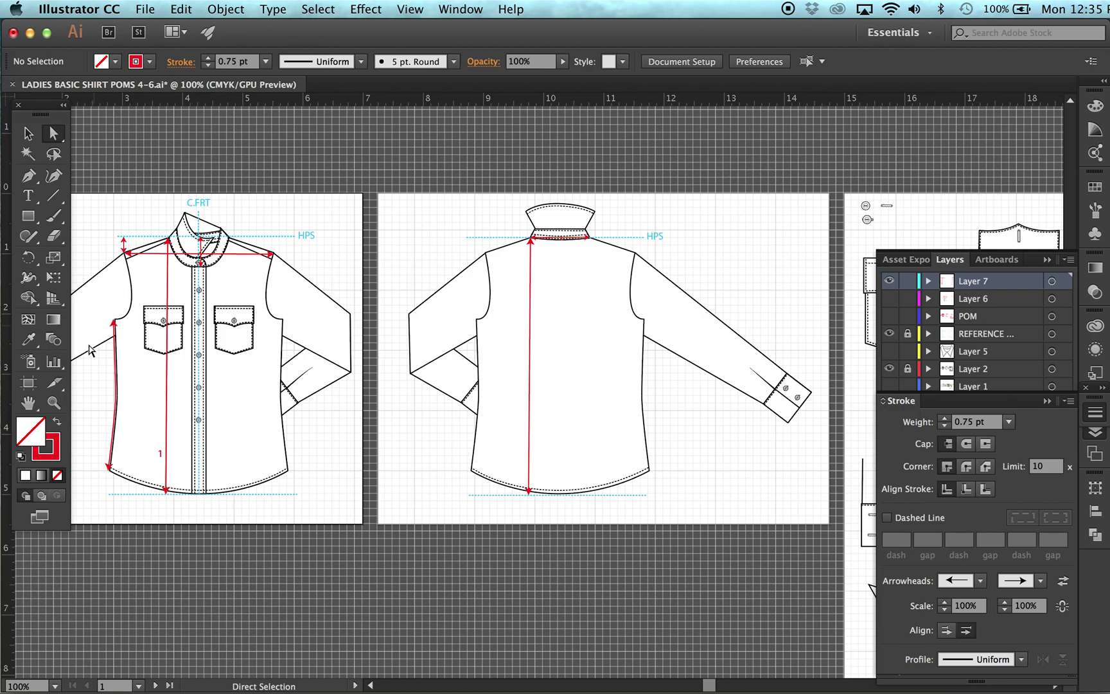
Draw a short line segment at the neck end of the front's right-hand shoulder, between the shoulder line and the seam below it
{"action": "left_click", "coordinate": [54, 402]}
{"action": "left_click", "coordinate": [275, 259]}
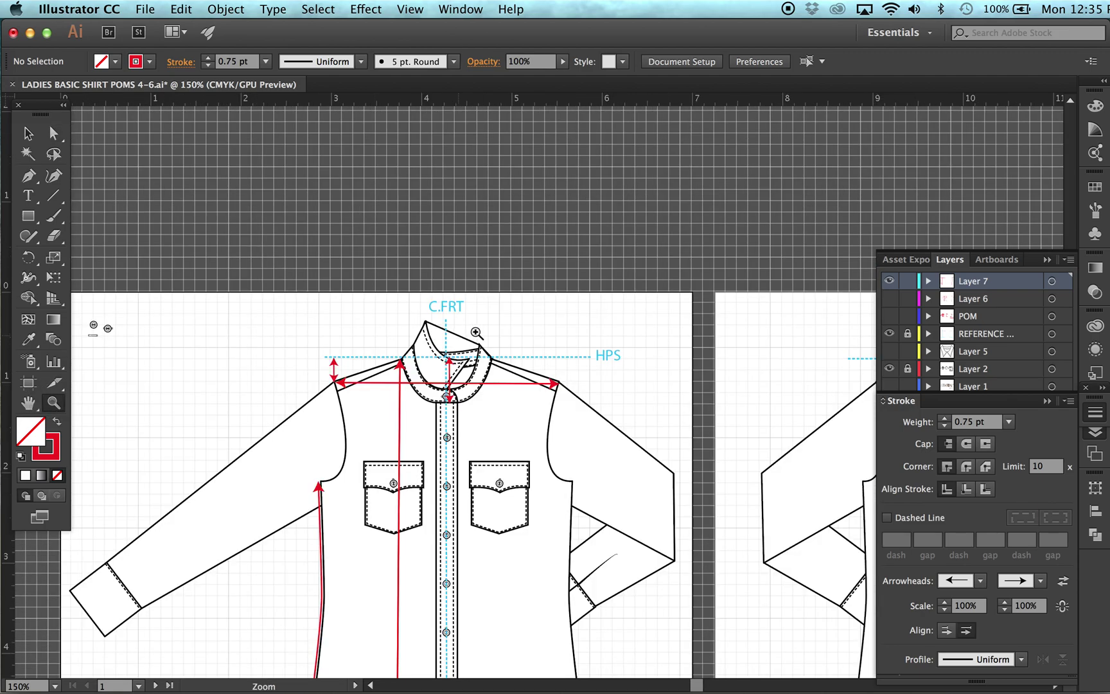
{"action": "left_click", "coordinate": [521, 381]}
{"action": "left_click", "coordinate": [533, 386]}
{"action": "left_click", "coordinate": [520, 381]}
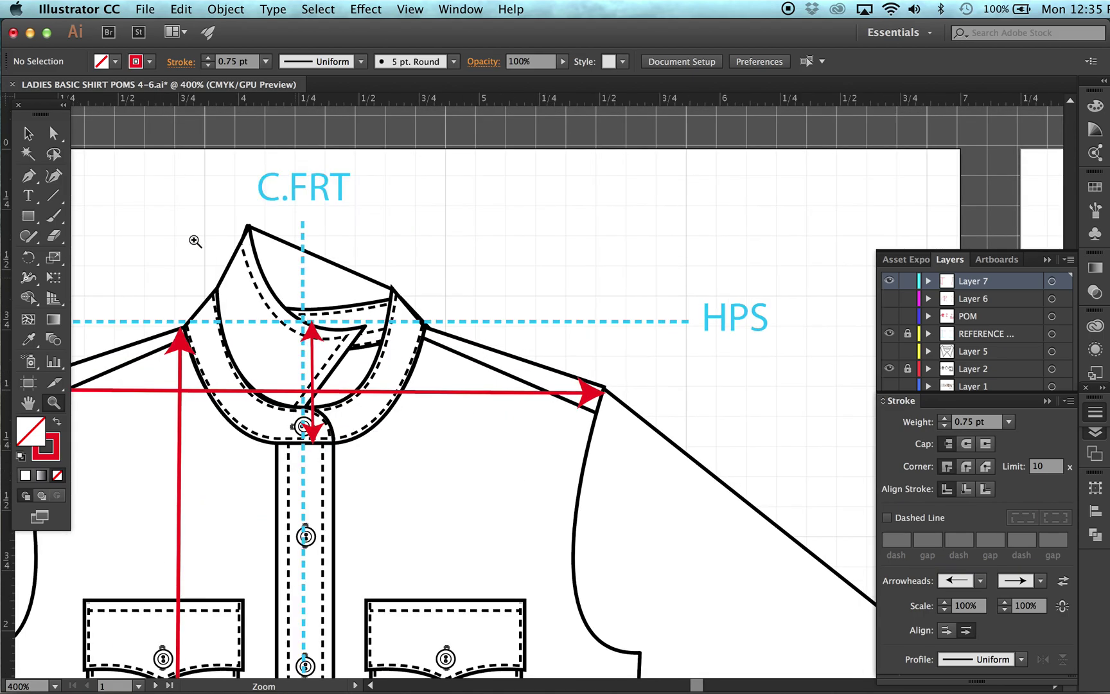
{"action": "left_click", "coordinate": [53, 195]}
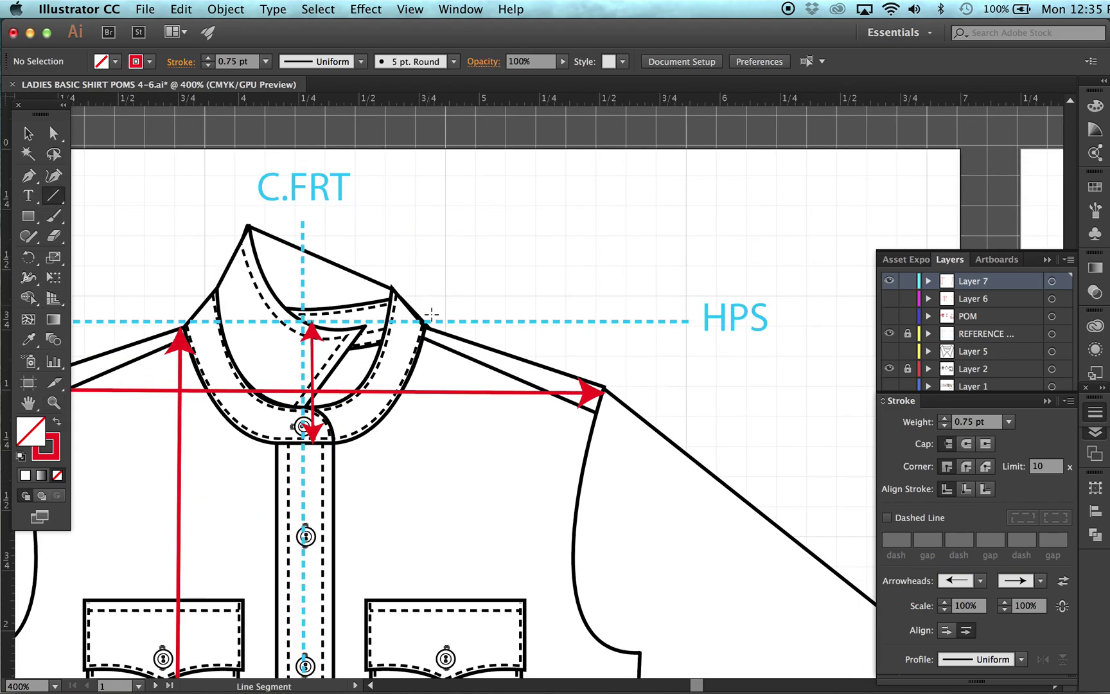
{"action": "left_click_drag", "start_coordinate": [428, 329], "coordinate": [426, 337]}
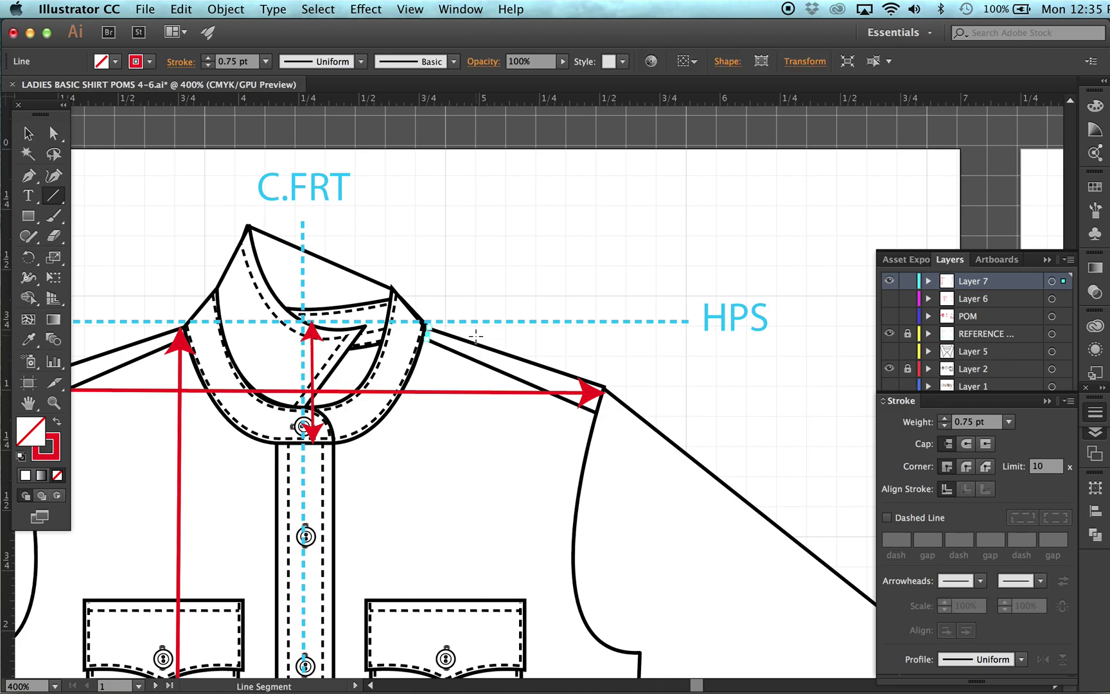
Duplicate the short red line segment from the neck end of the front's right-hand shoulder to its armhole end
{"action": "key", "text": "v"}
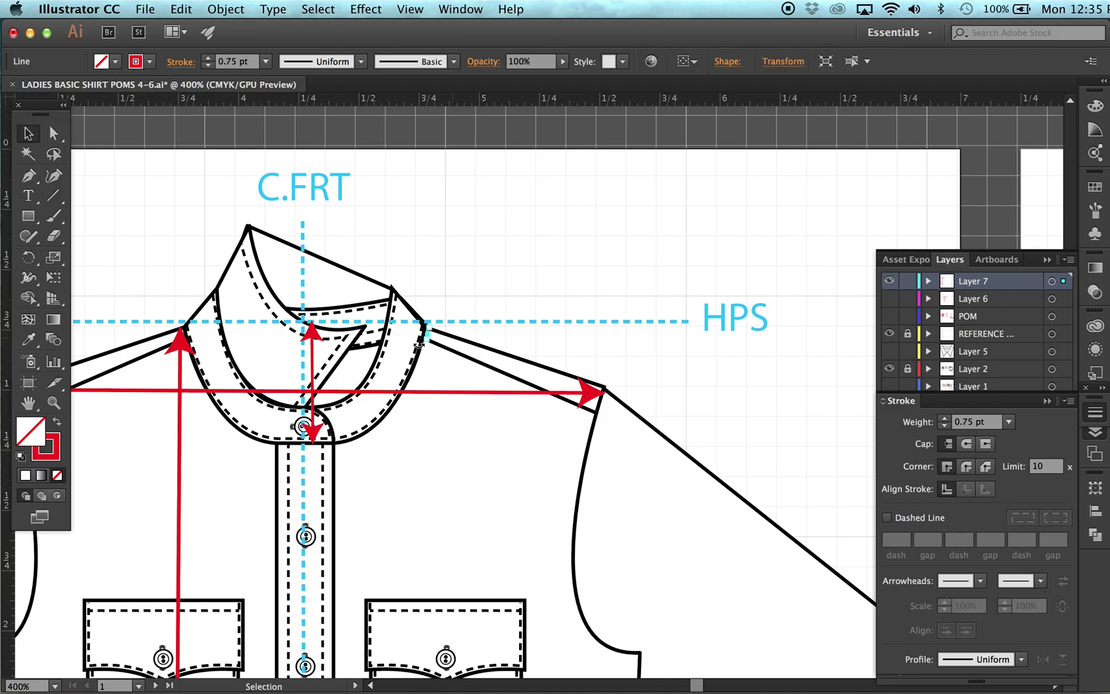
{"action": "left_click", "coordinate": [448, 245]}
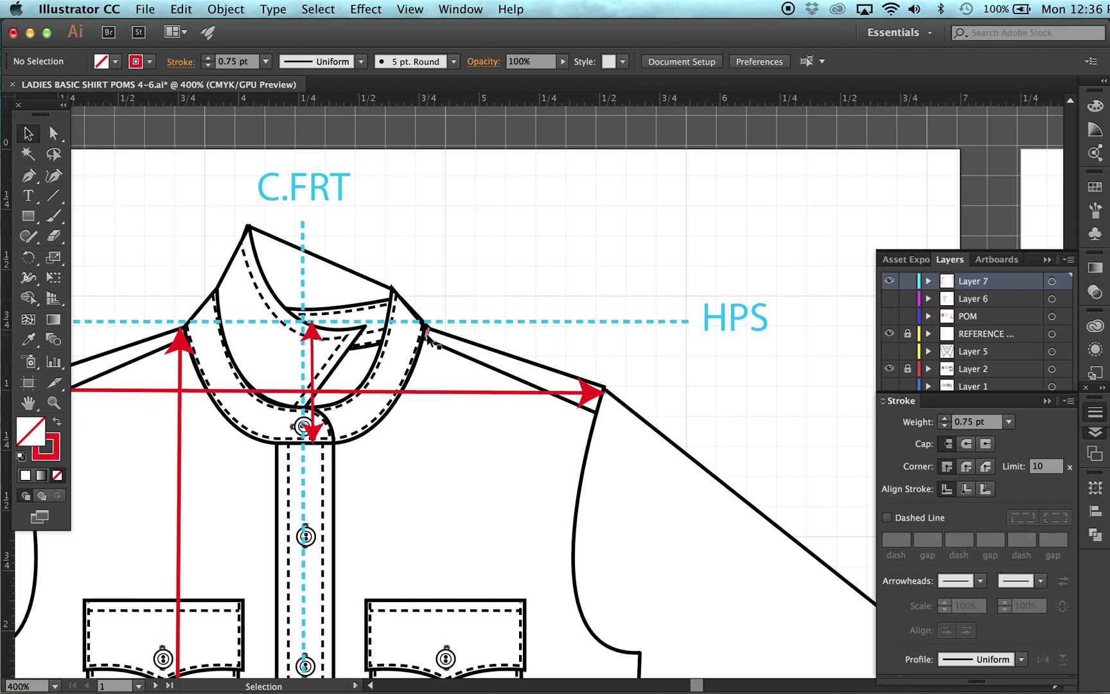
{"action": "left_click_drag", "start_coordinate": [428, 337], "coordinate": [605, 396]}
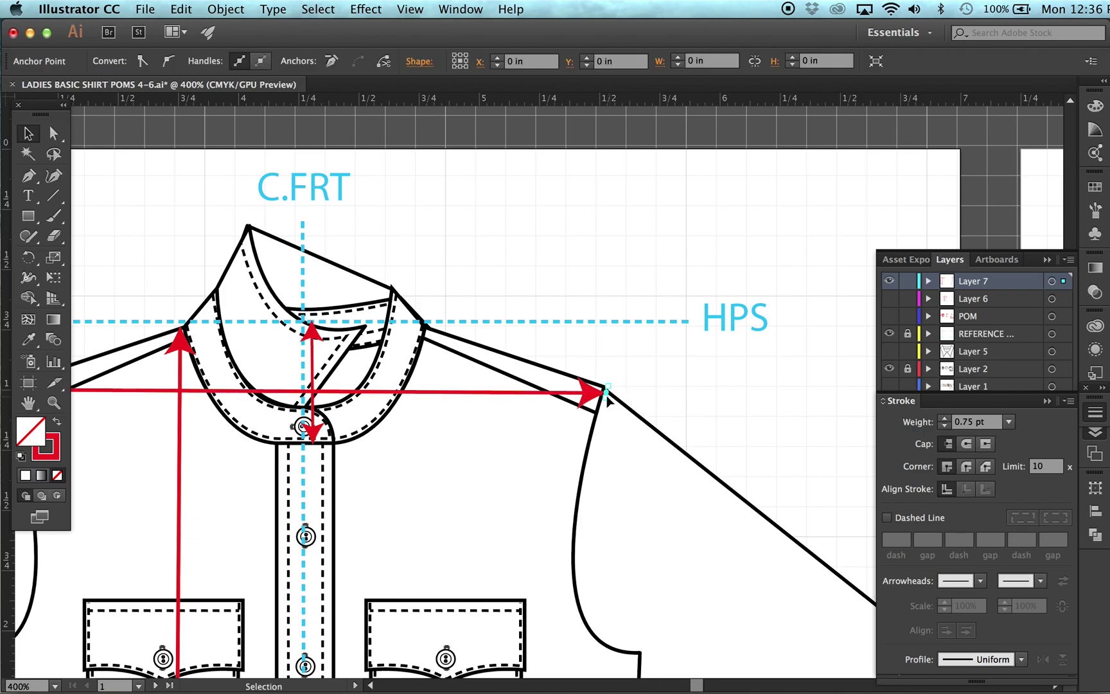
{"action": "left_click", "coordinate": [666, 378]}
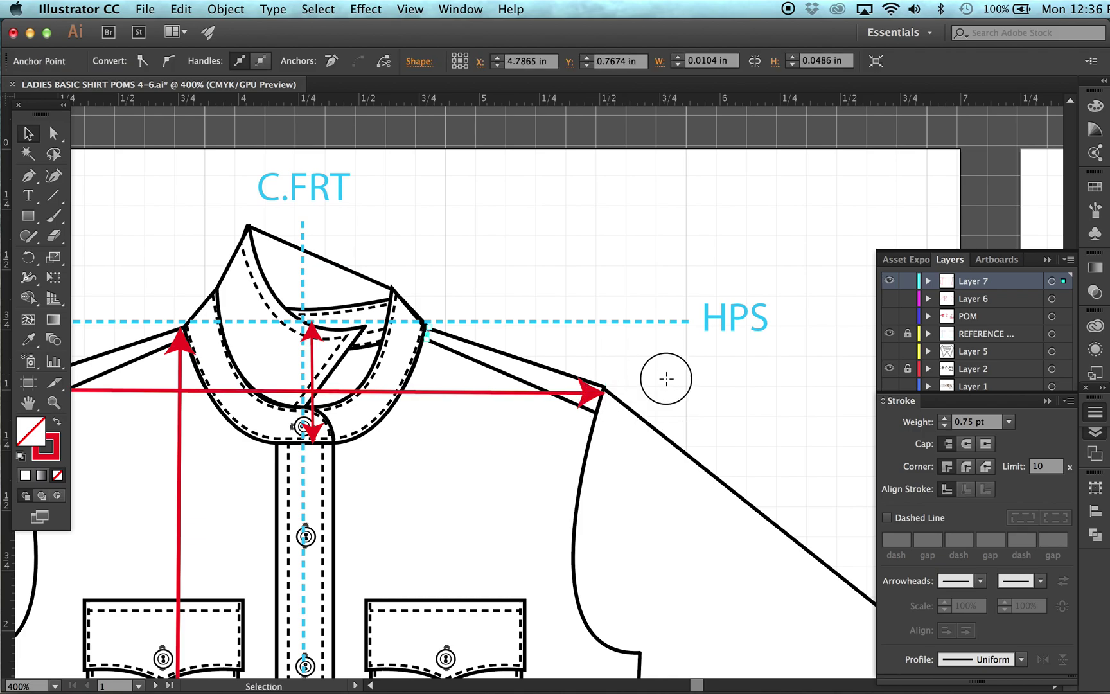
{"action": "left_click_drag", "start_coordinate": [426, 333], "coordinate": [605, 389]}
Add small arrowheads to both ends of the short line at the shoulder point and fit it between the shoulder line and the seam below
{"action": "left_click", "coordinate": [981, 581]}
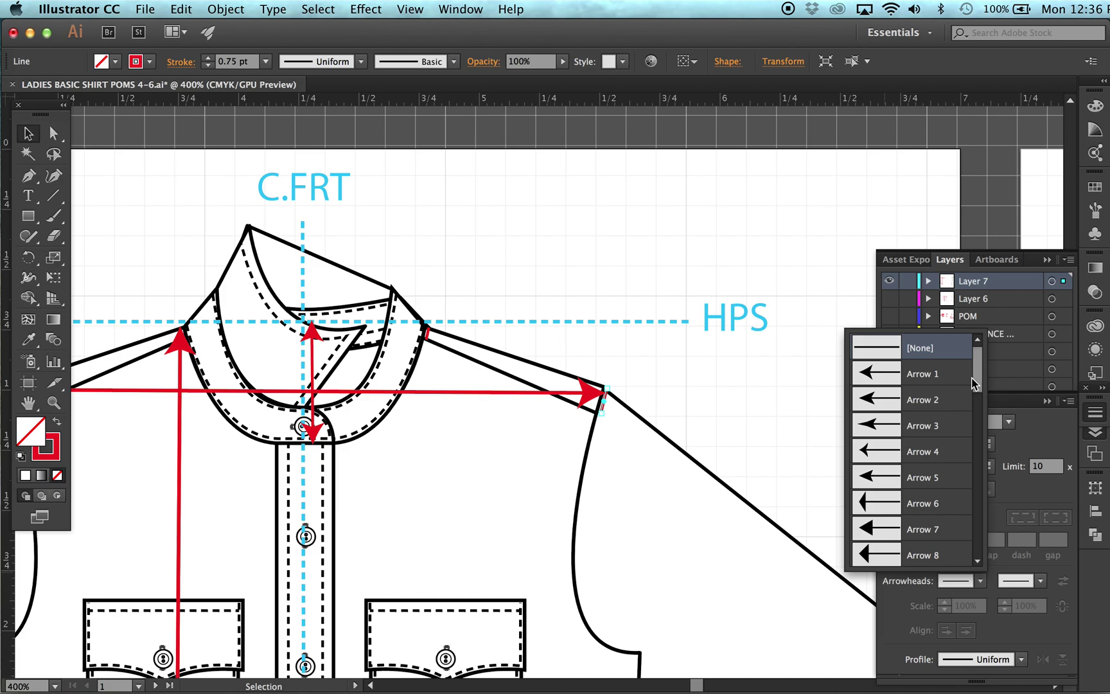
{"action": "scroll", "coordinate": [960, 411], "scroll_direction": "down", "scroll_amount": 3}
{"action": "left_click", "coordinate": [864, 528]}
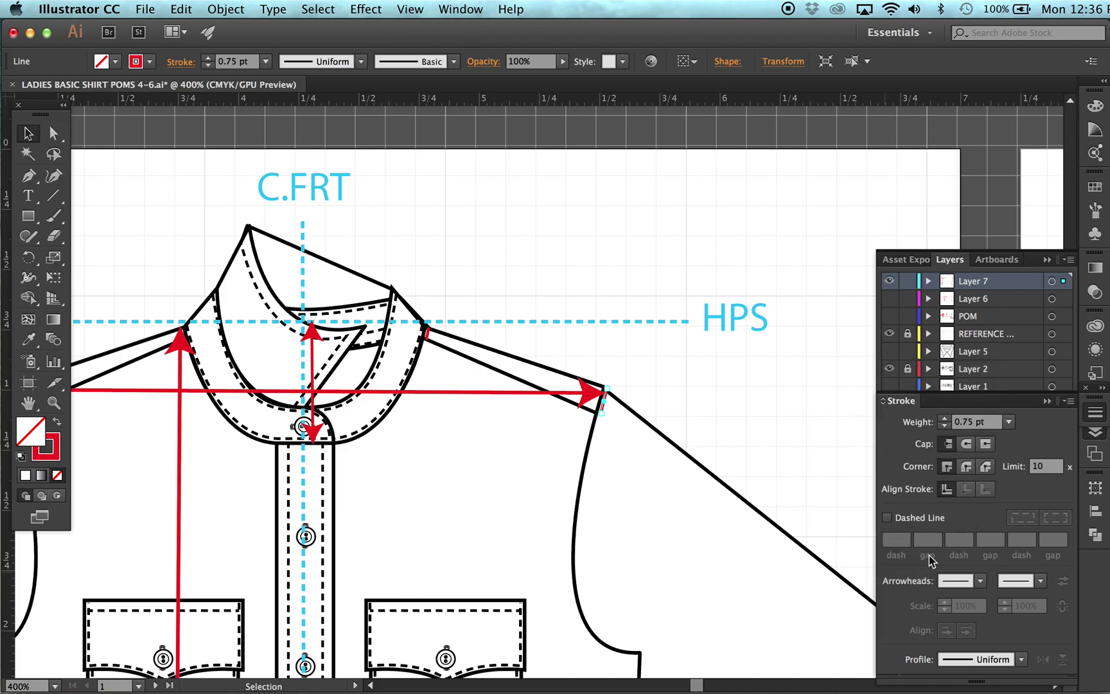
{"action": "left_click", "coordinate": [1041, 581]}
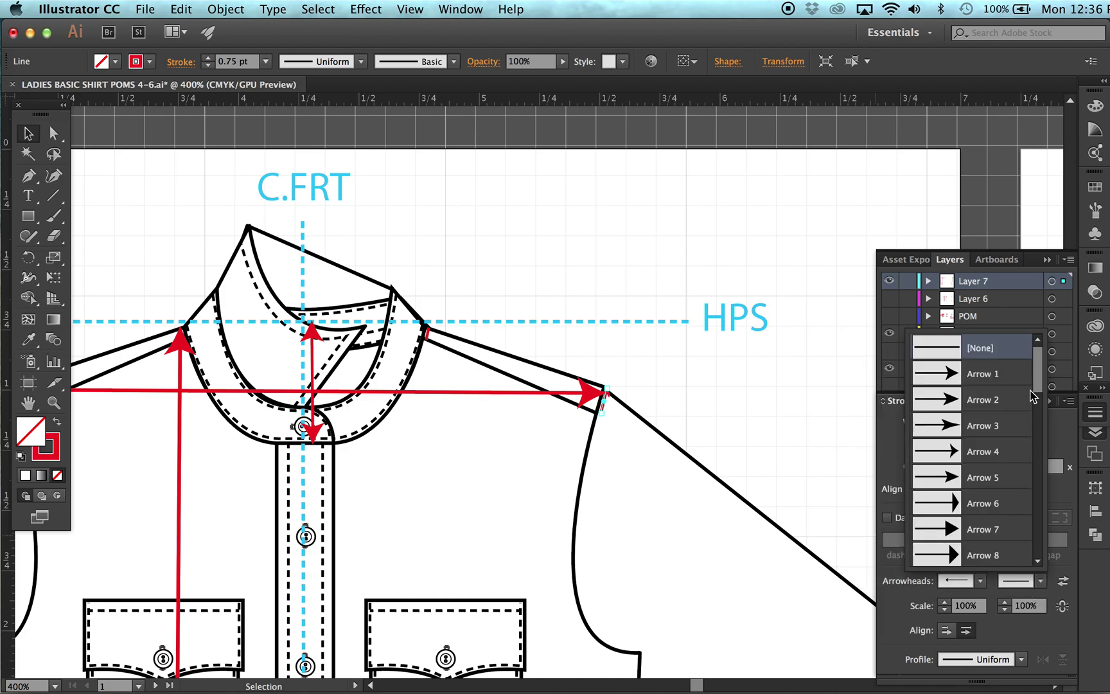
{"action": "left_click_drag", "start_coordinate": [1035, 395], "coordinate": [1035, 402]}
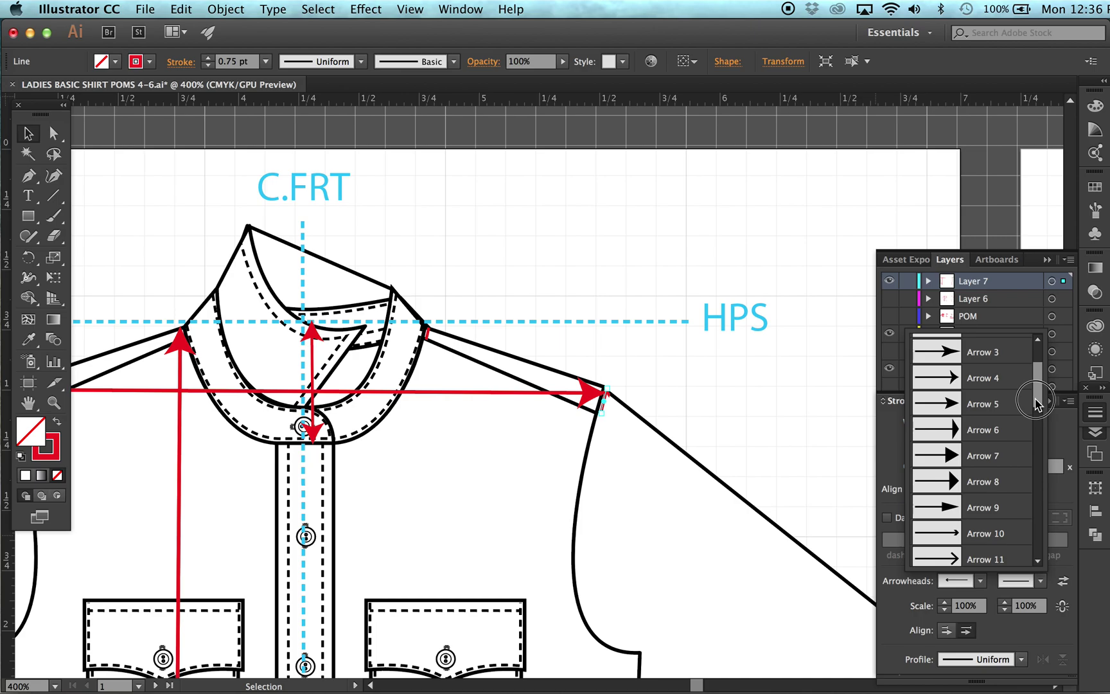
{"action": "left_click", "coordinate": [929, 536]}
{"action": "left_click", "coordinate": [665, 395]}
{"action": "mouse_move", "coordinate": [604, 396]}
{"action": "left_mouse_down"}
{"action": "mouse_move", "coordinate": [596, 418]}
{"action": "mouse_move", "coordinate": [605, 395]}
{"action": "left_mouse_up"}
{"action": "left_click", "coordinate": [608, 399]}
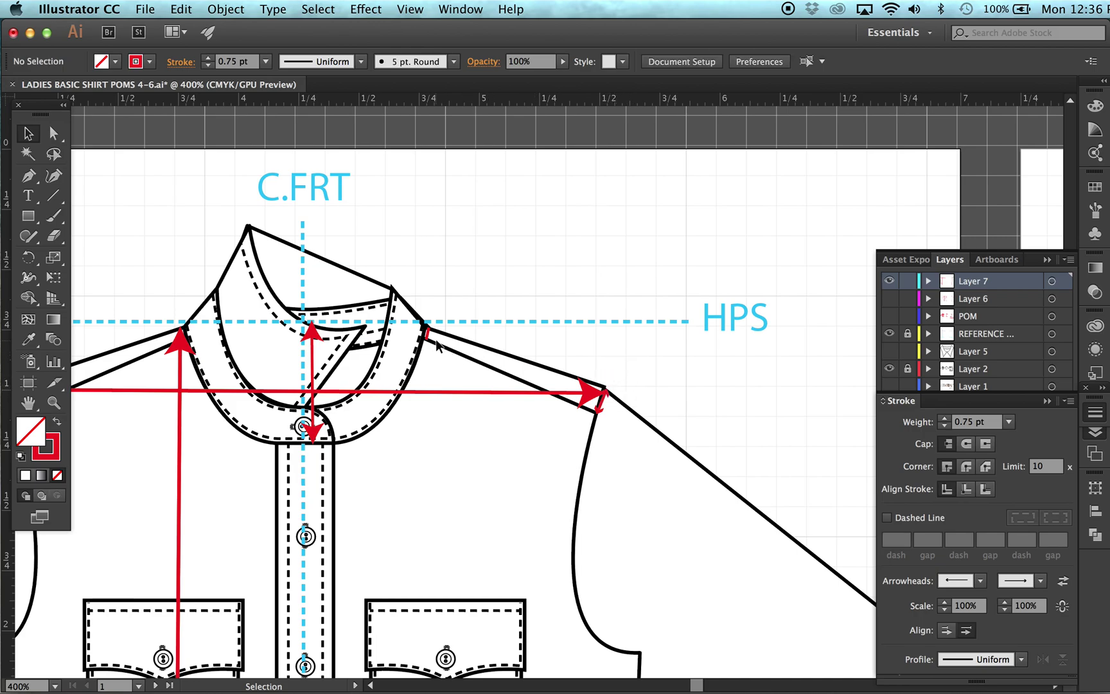
{"action": "left_click_drag", "start_coordinate": [608, 388], "coordinate": [610, 390]}
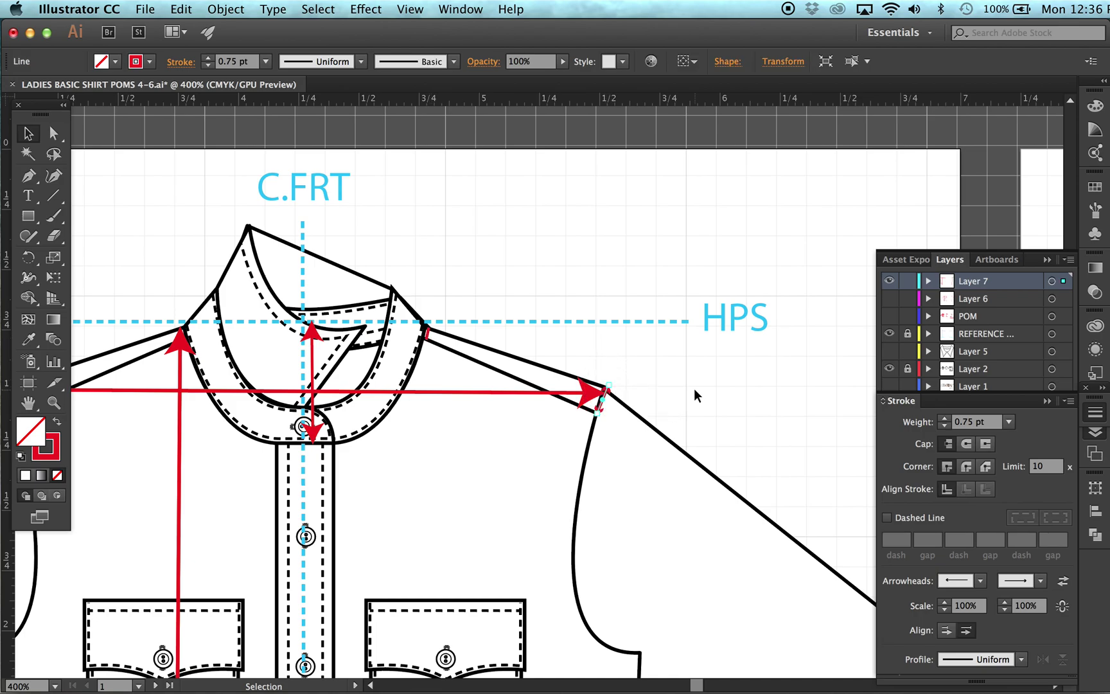
{"action": "left_click", "coordinate": [694, 388]}
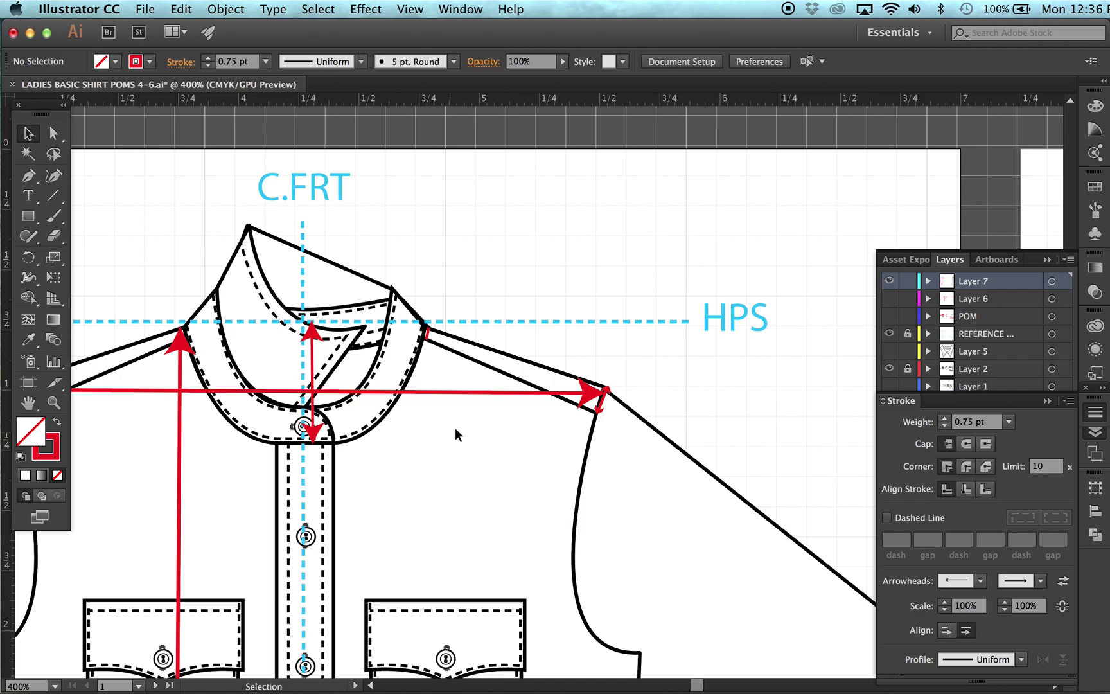
Move the horizontal front shoulder arrow down to the mid-armhole level and shorten it to span from armhole to armhole
{"action": "scroll", "coordinate": [455, 428], "scroll_direction": "down", "scroll_amount": 2}
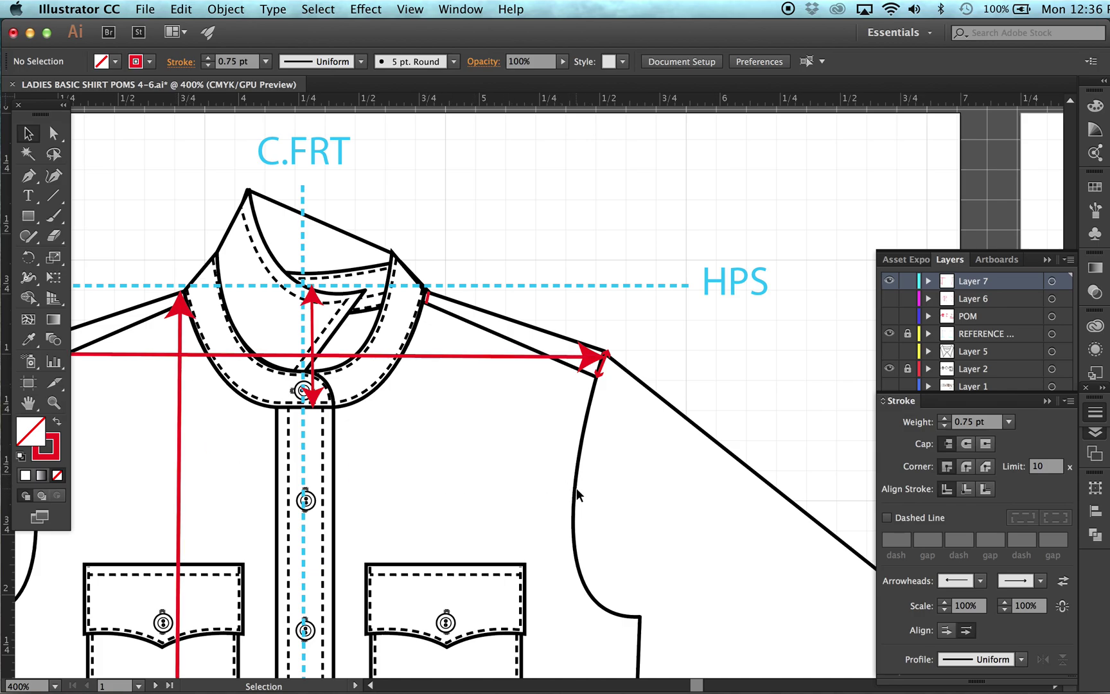
{"action": "left_click_drag", "start_coordinate": [415, 351], "coordinate": [490, 483]}
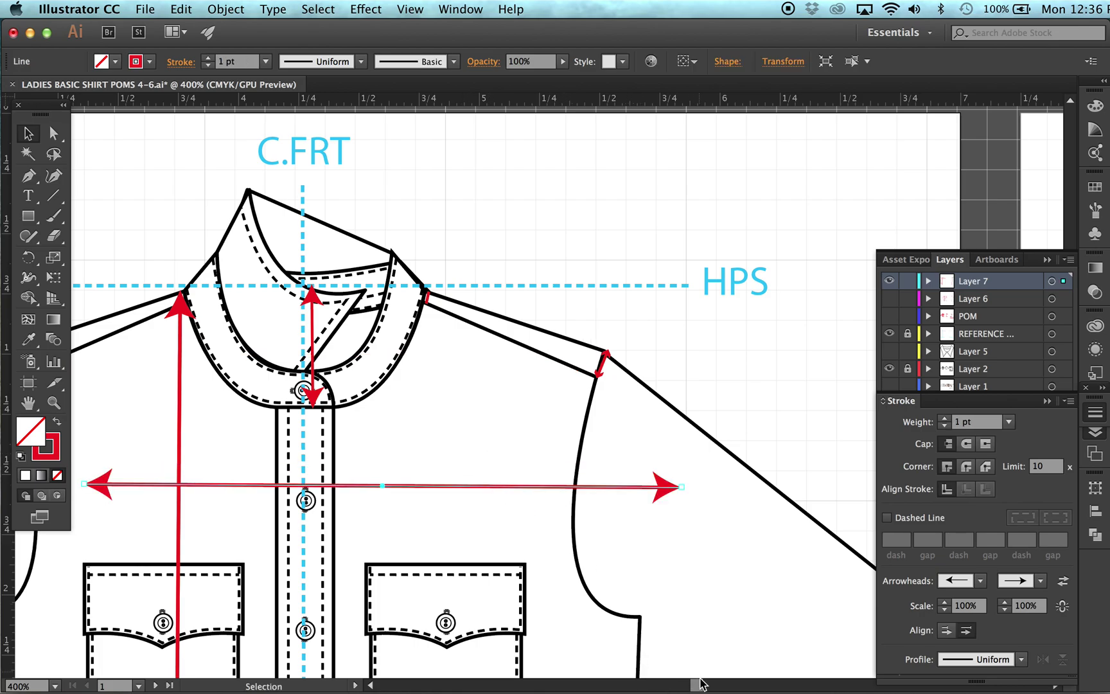
{"action": "scroll", "coordinate": [700, 681], "scroll_direction": "left", "scroll_amount": 5}
{"action": "left_click_drag", "start_coordinate": [421, 486], "coordinate": [419, 486]}
{"action": "key", "text": "a"}
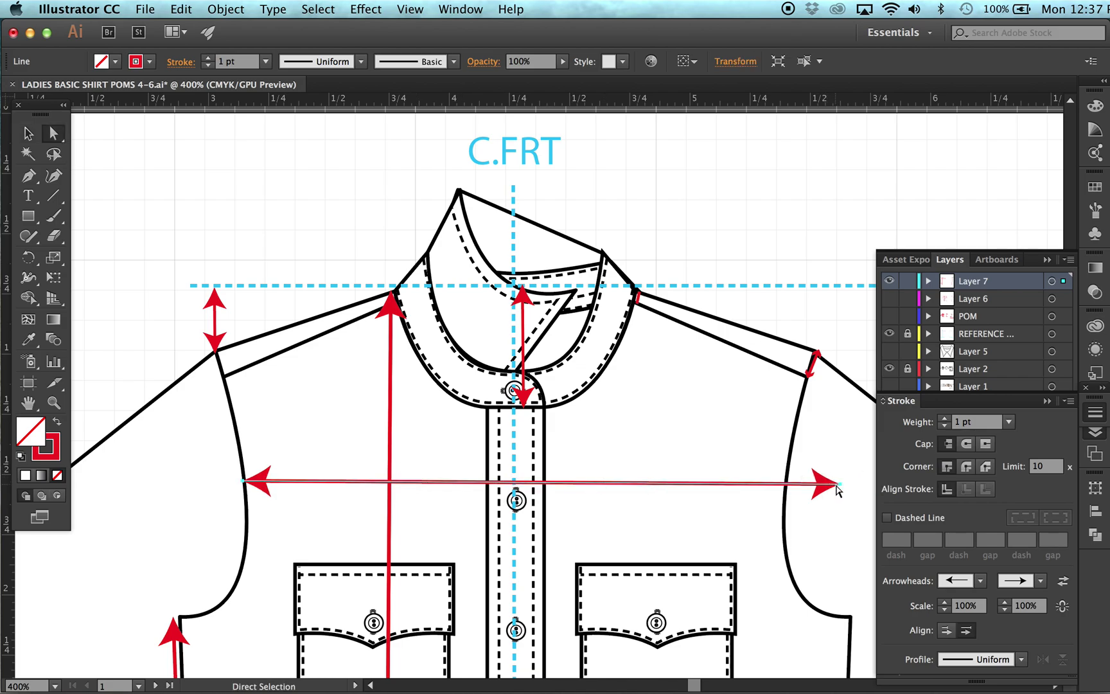
{"action": "left_click_drag", "start_coordinate": [840, 487], "coordinate": [785, 488]}
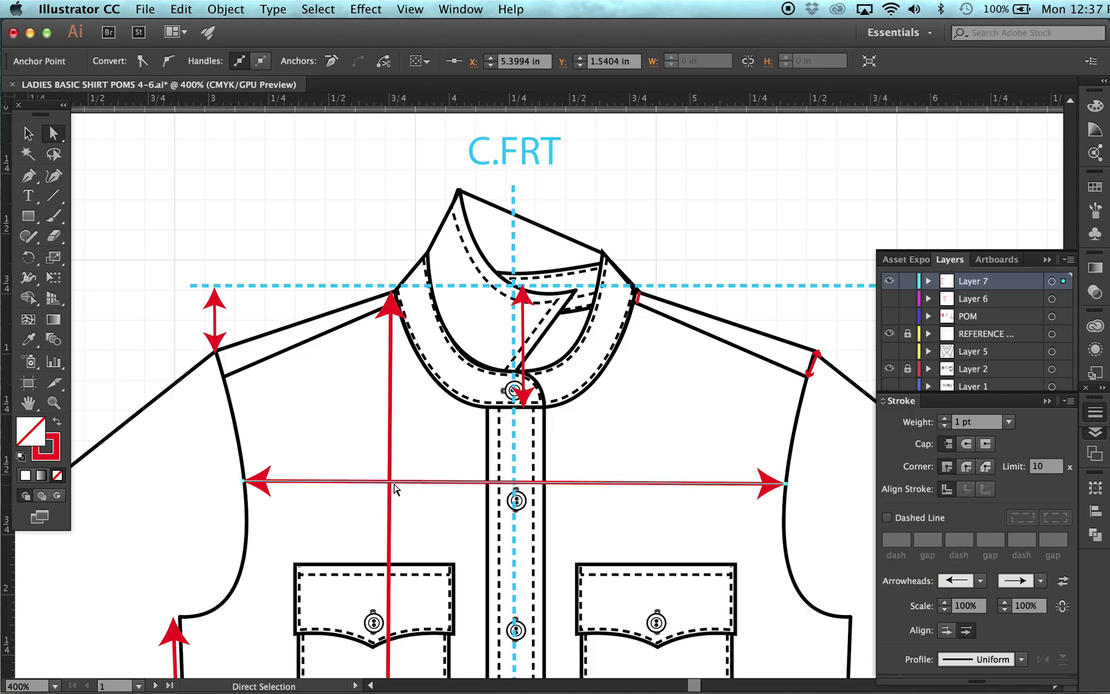
Try to reflect a copy of the across-front arrow about a vertical axis between the front and back artboards
{"action": "key", "text": "super+minus"}
{"action": "key", "text": "super+minus"}
{"action": "key", "text": "super+minus"}
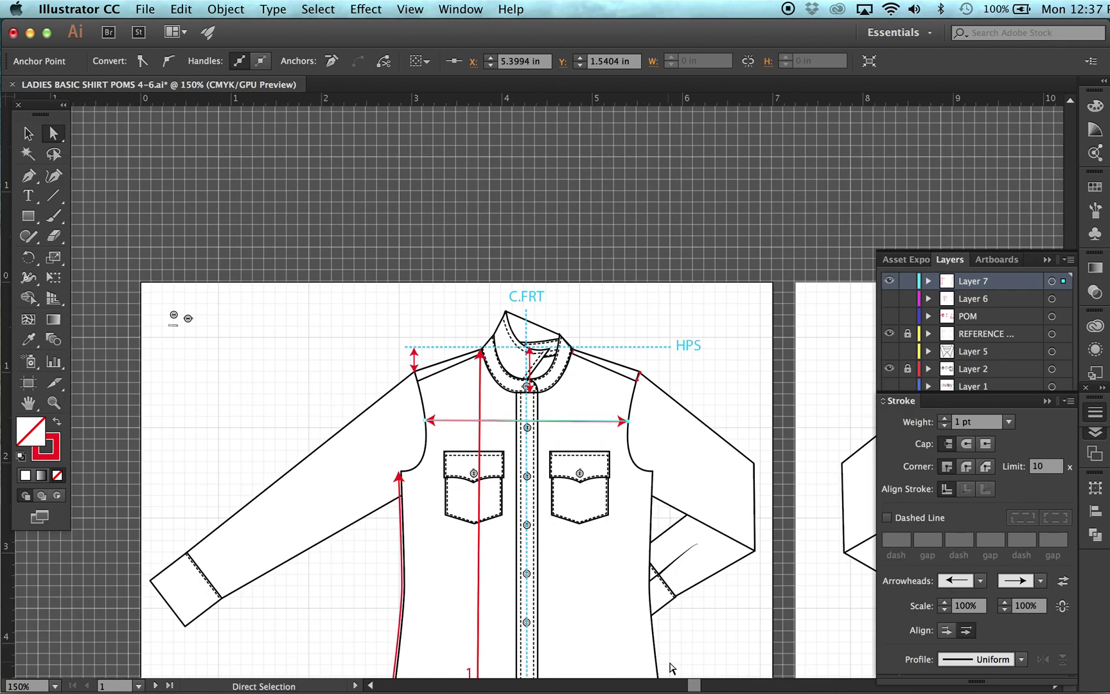
{"action": "left_click_drag", "start_coordinate": [692, 686], "coordinate": [700, 688]}
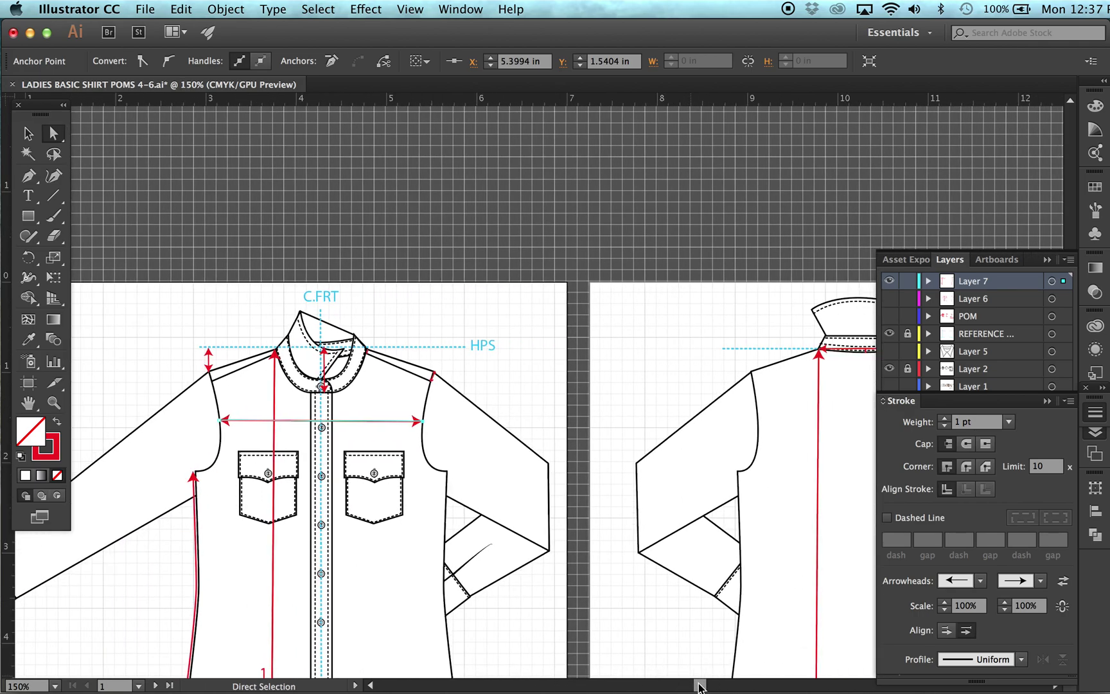
{"action": "key", "text": "o"}
{"action": "left_click", "coordinate": [576, 423]}
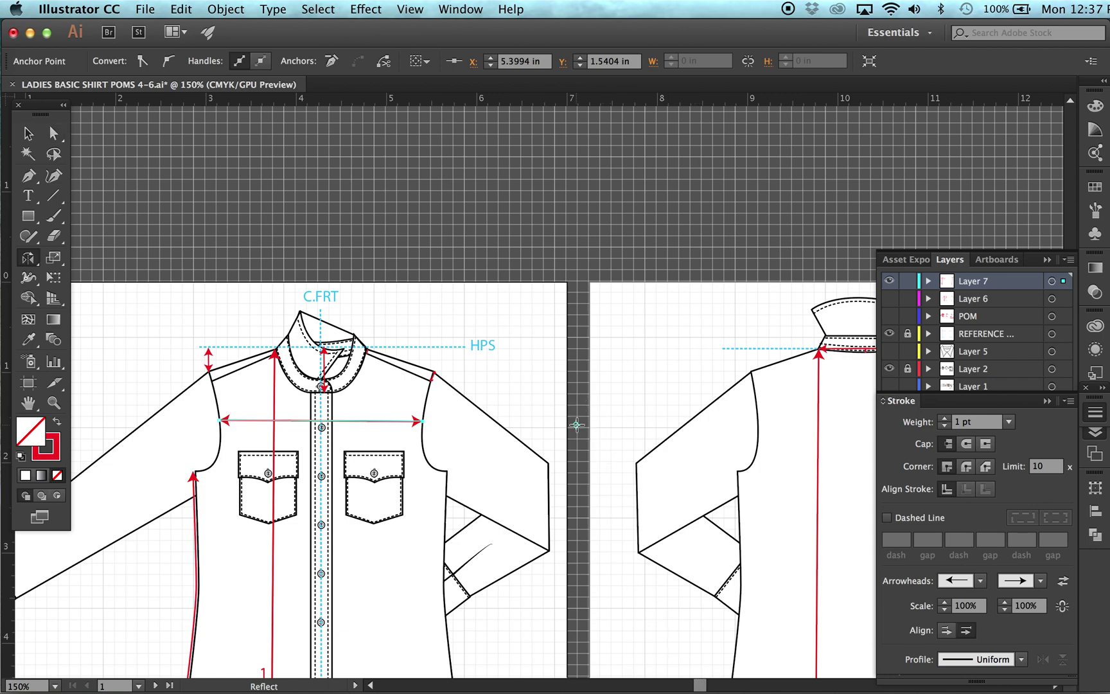
{"action": "left_click", "coordinate": [577, 425], "text": "alt"}
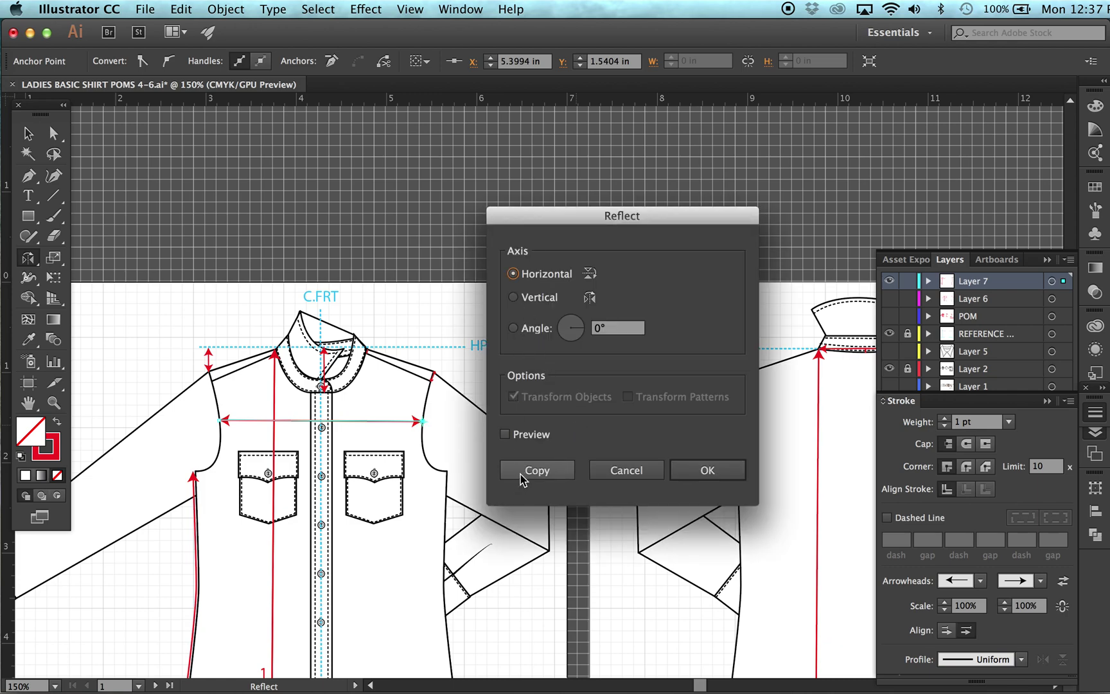
{"action": "left_click", "coordinate": [513, 297]}
{"action": "left_click", "coordinate": [537, 470]}
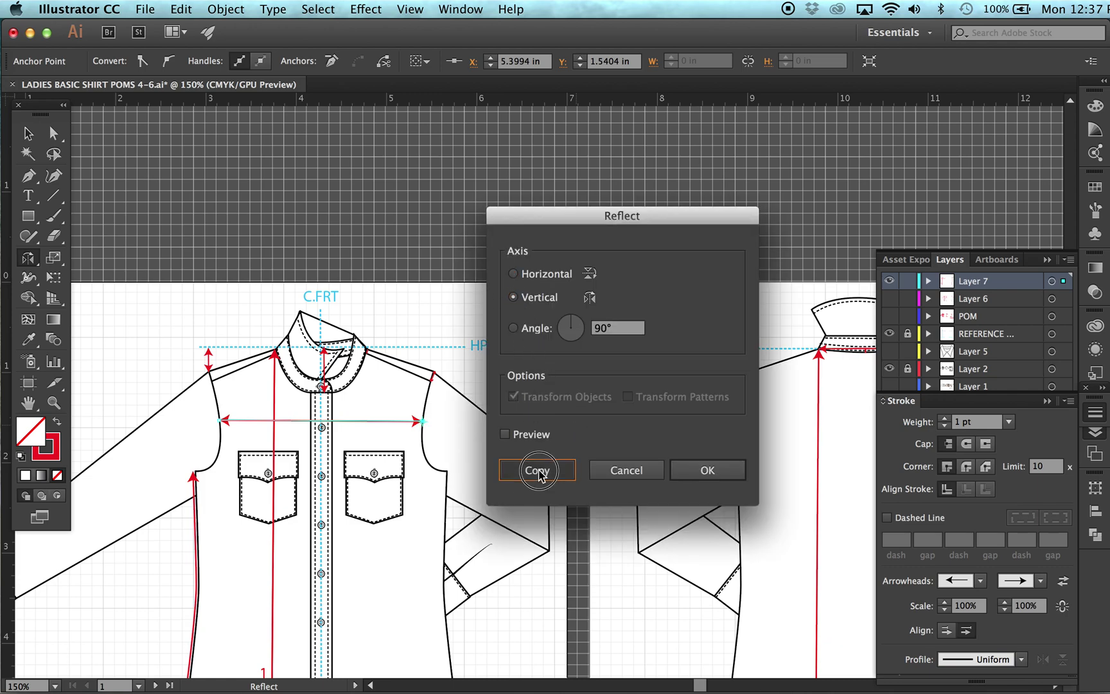
{"action": "key", "text": "super+minus"}
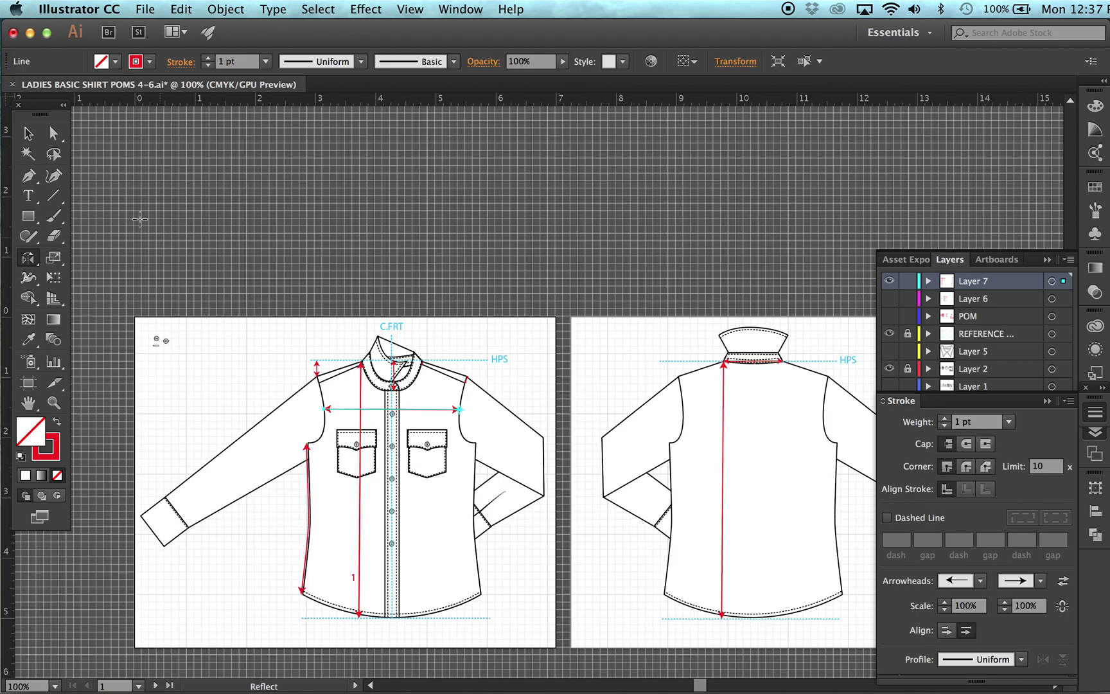
Duplicate the across-front arrow onto the back sketch at mid-armhole level and extend its ends to both armholes
{"action": "left_click", "coordinate": [53, 133]}
{"action": "left_click", "coordinate": [353, 367]}
{"action": "left_click_drag", "start_coordinate": [376, 413], "coordinate": [736, 413]}
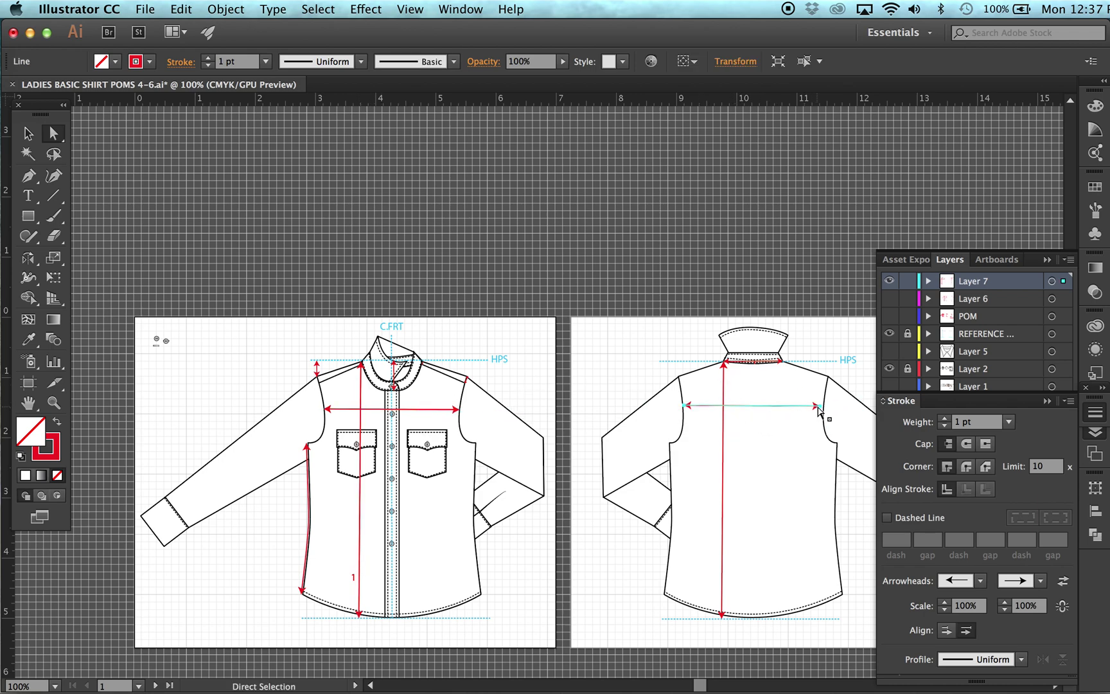
{"action": "left_click", "coordinate": [820, 406]}
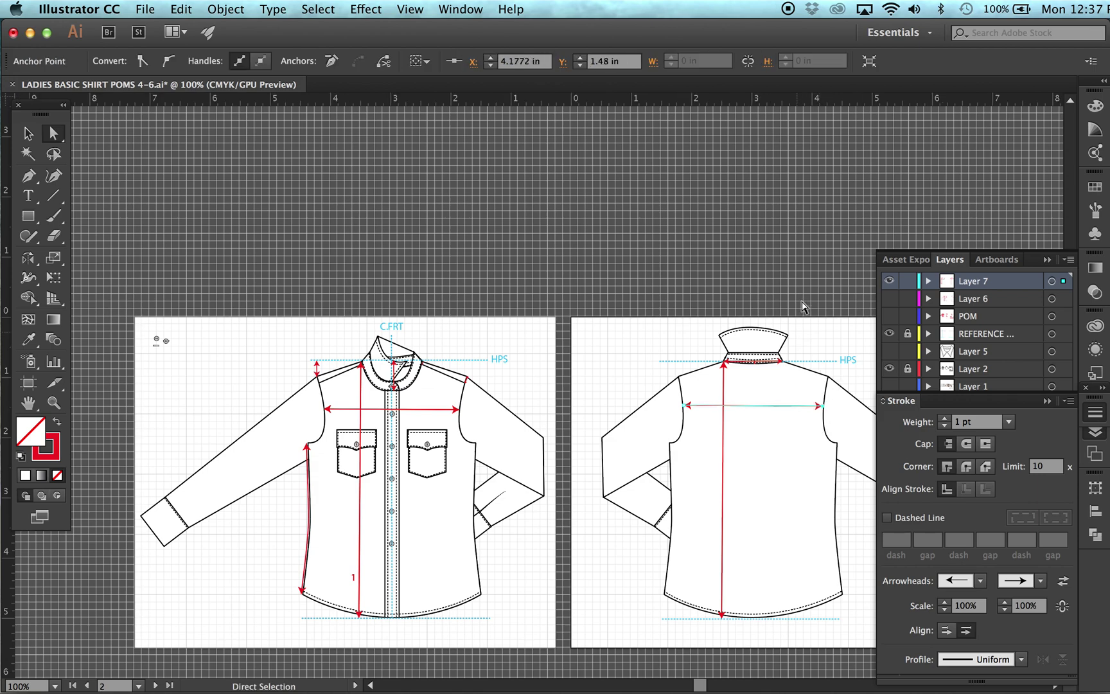
{"action": "left_click", "coordinate": [796, 282]}
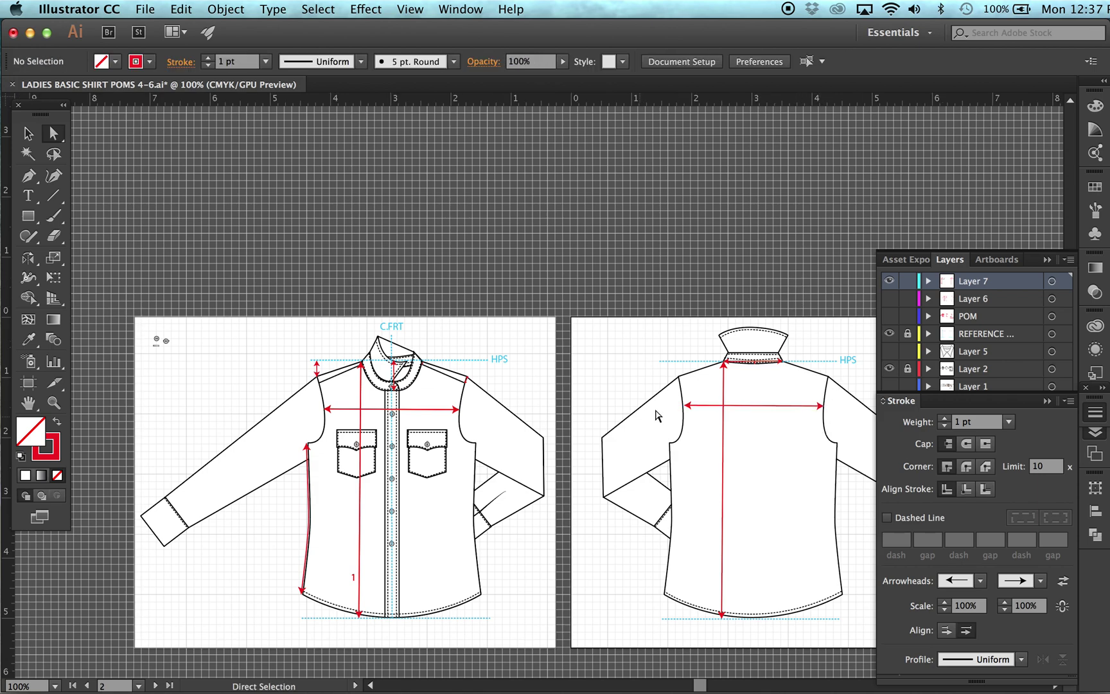
{"action": "left_click", "coordinate": [686, 405]}
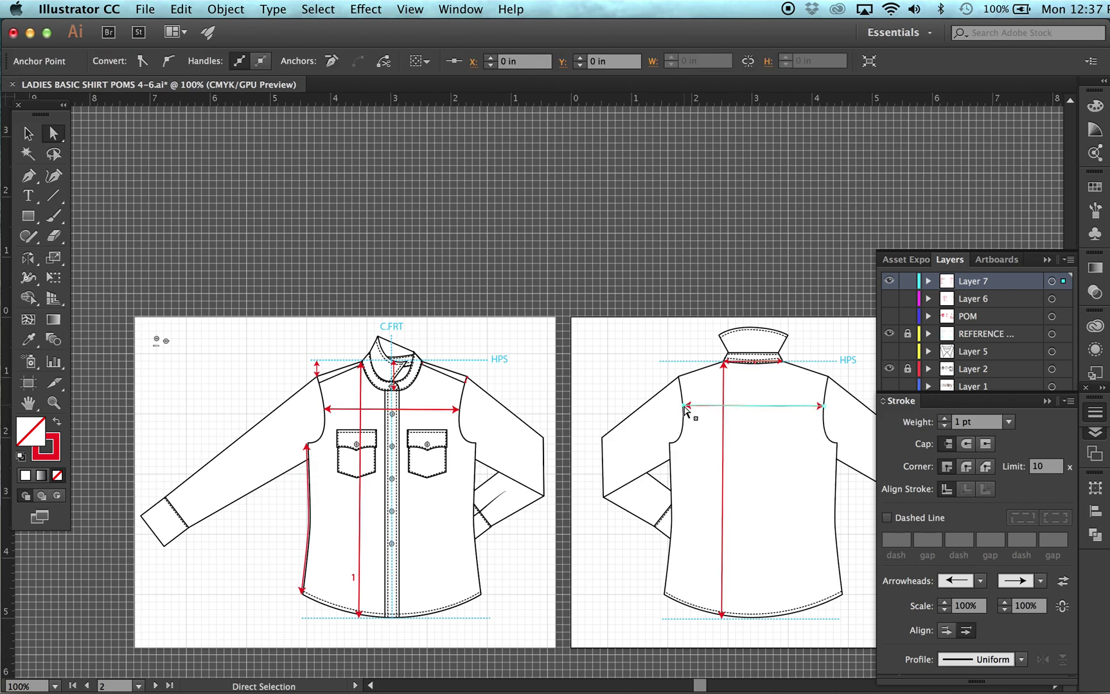
{"action": "left_click", "coordinate": [684, 313]}
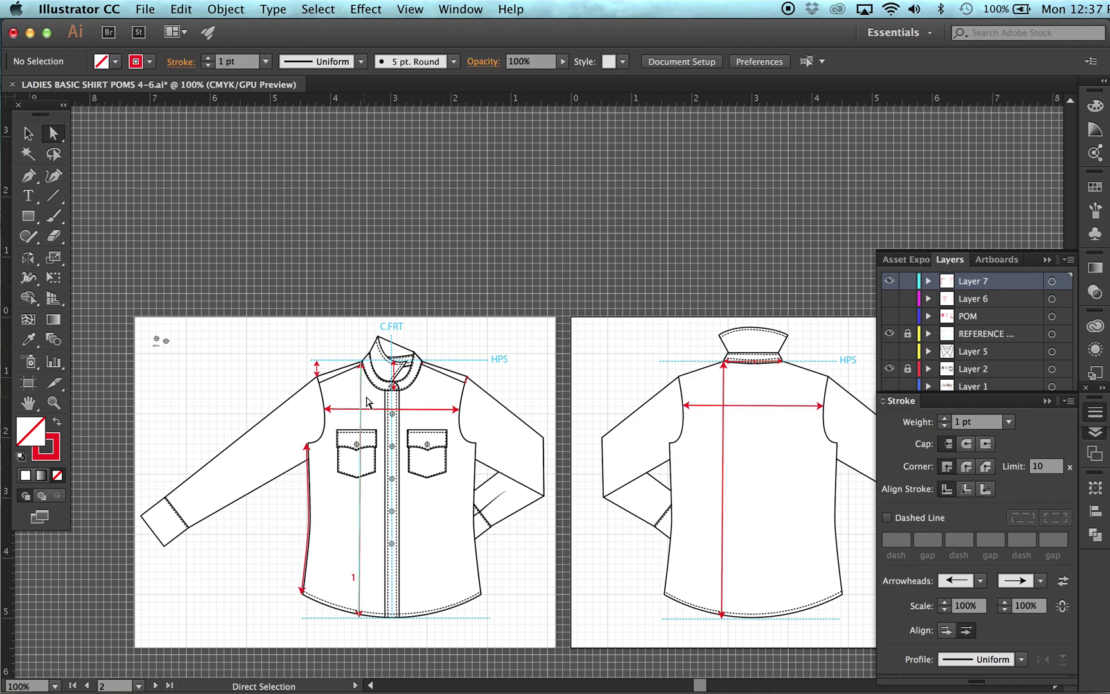
Duplicate the across-back arrow onto the front below the armholes and again at the waist, fitting the arrows to the side seams
{"action": "left_click_drag", "start_coordinate": [703, 411], "coordinate": [330, 459]}
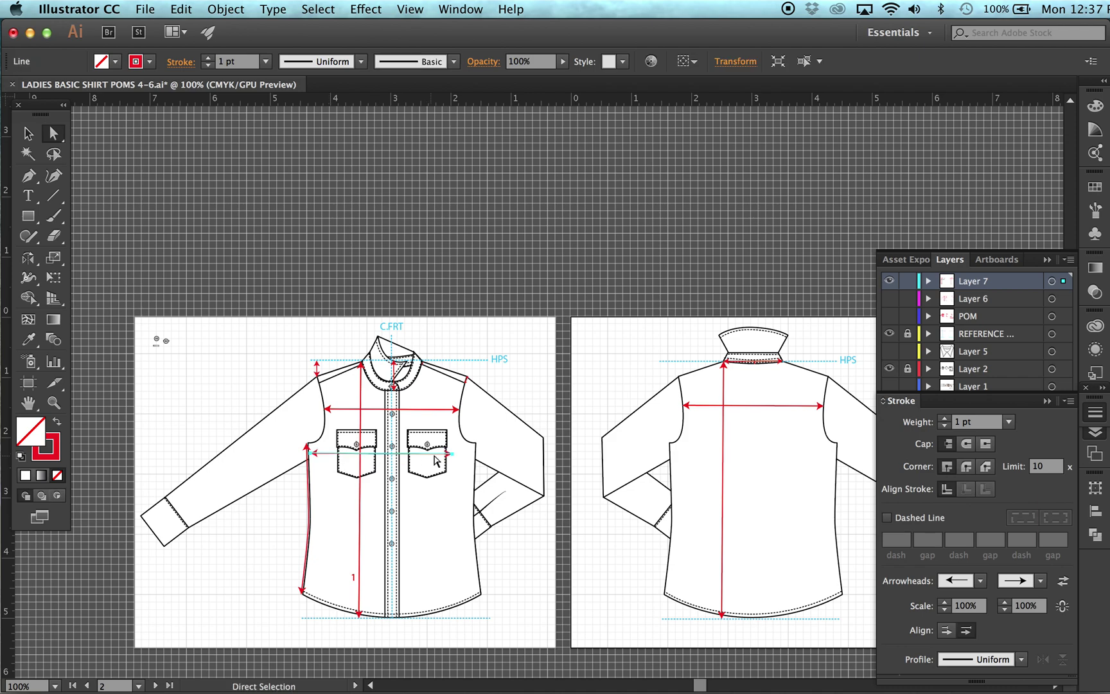
{"action": "left_click_drag", "start_coordinate": [453, 454], "coordinate": [474, 455]}
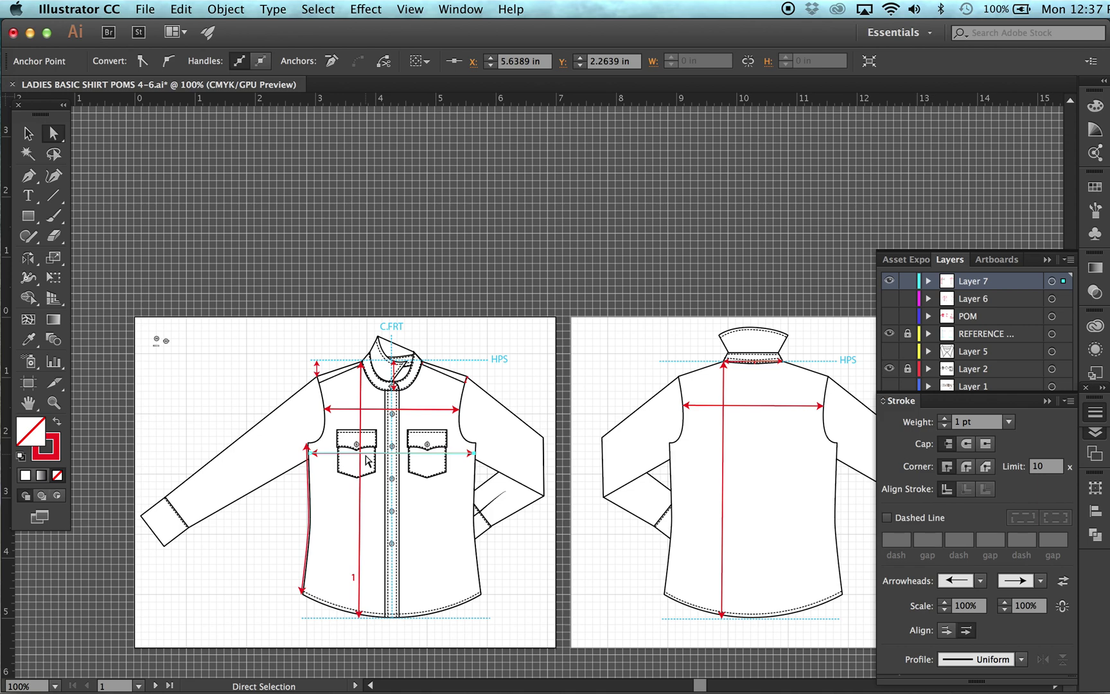
{"action": "left_click_drag", "start_coordinate": [366, 456], "coordinate": [367, 523]}
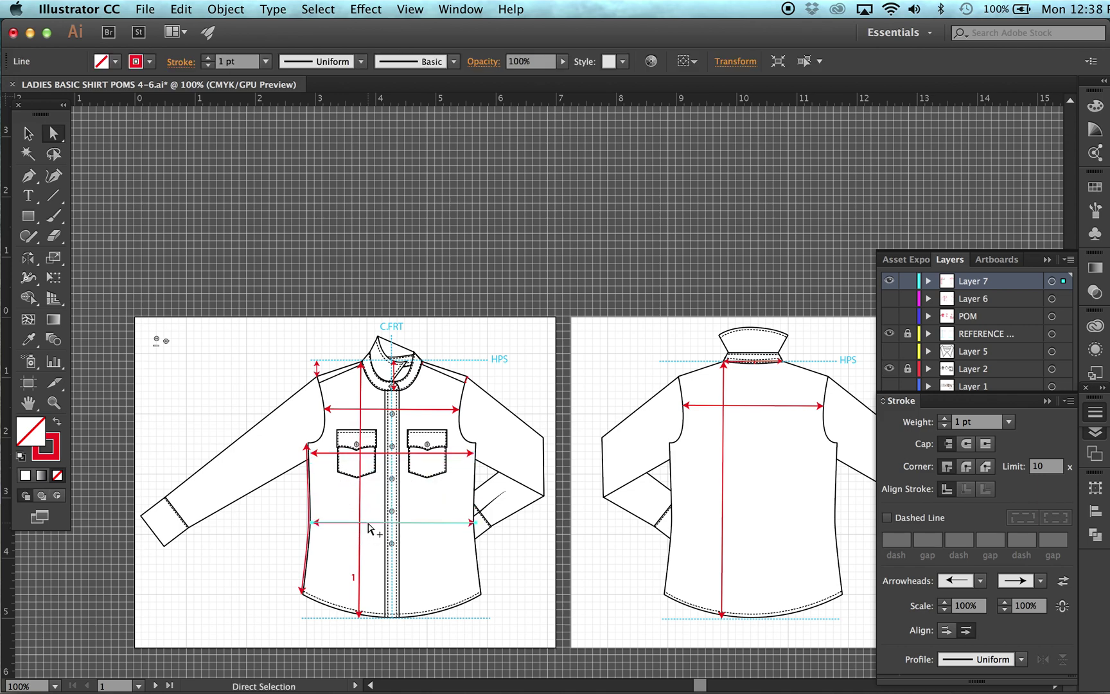
{"action": "left_click", "coordinate": [477, 523]}
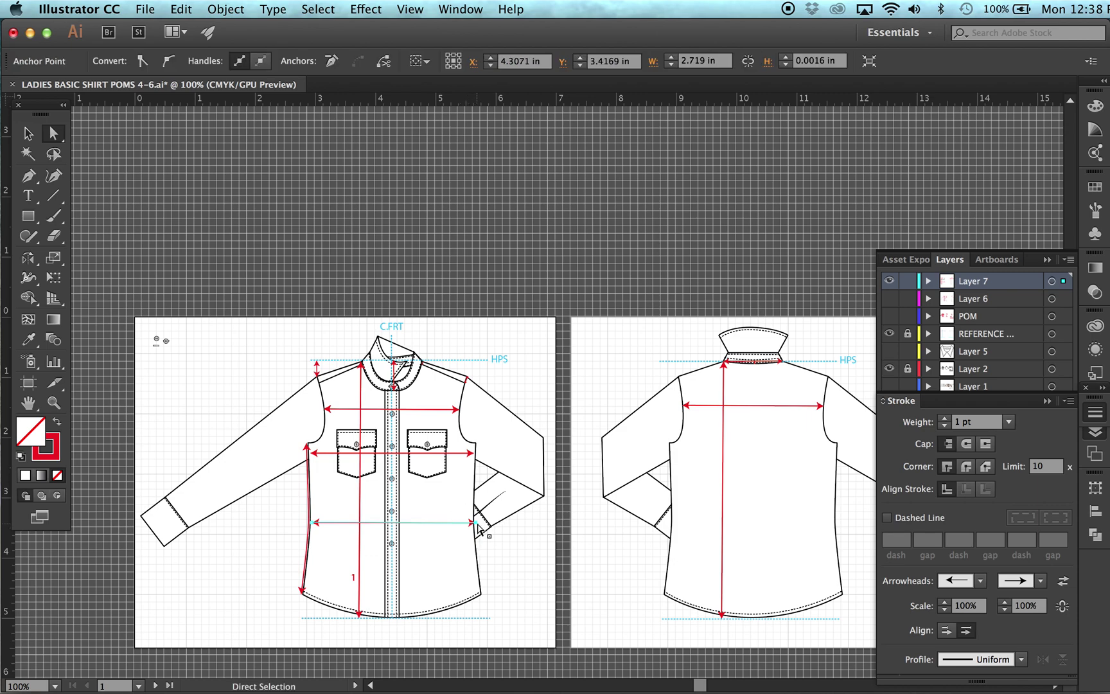
{"action": "left_click", "coordinate": [493, 542]}
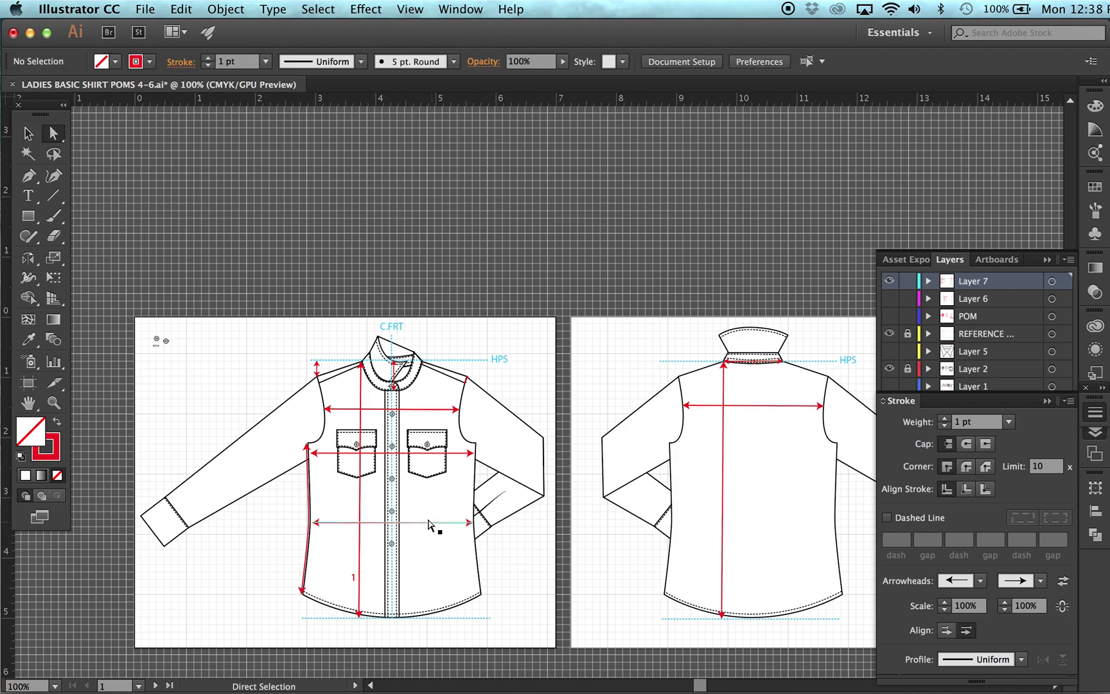
Duplicate the front waist arrow down to the hem and stretch it between the bottom ends of the side seams
{"action": "left_click_drag", "start_coordinate": [430, 527], "coordinate": [483, 599]}
{"action": "left_click", "coordinate": [54, 402]}
{"action": "left_click", "coordinate": [396, 570]}
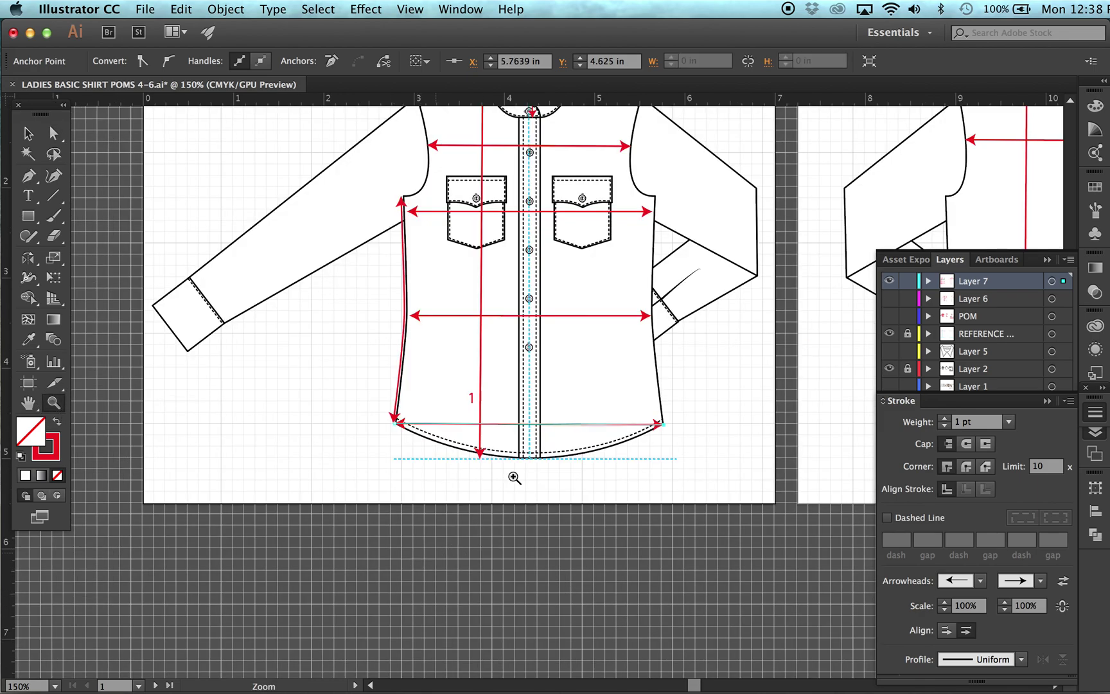
{"action": "left_click", "coordinate": [551, 402]}
{"action": "left_click", "coordinate": [53, 133]}
{"action": "left_click", "coordinate": [370, 175]}
Extend the left end of the front chest arrow to meet the side seam
{"action": "left_click", "coordinate": [379, 129]}
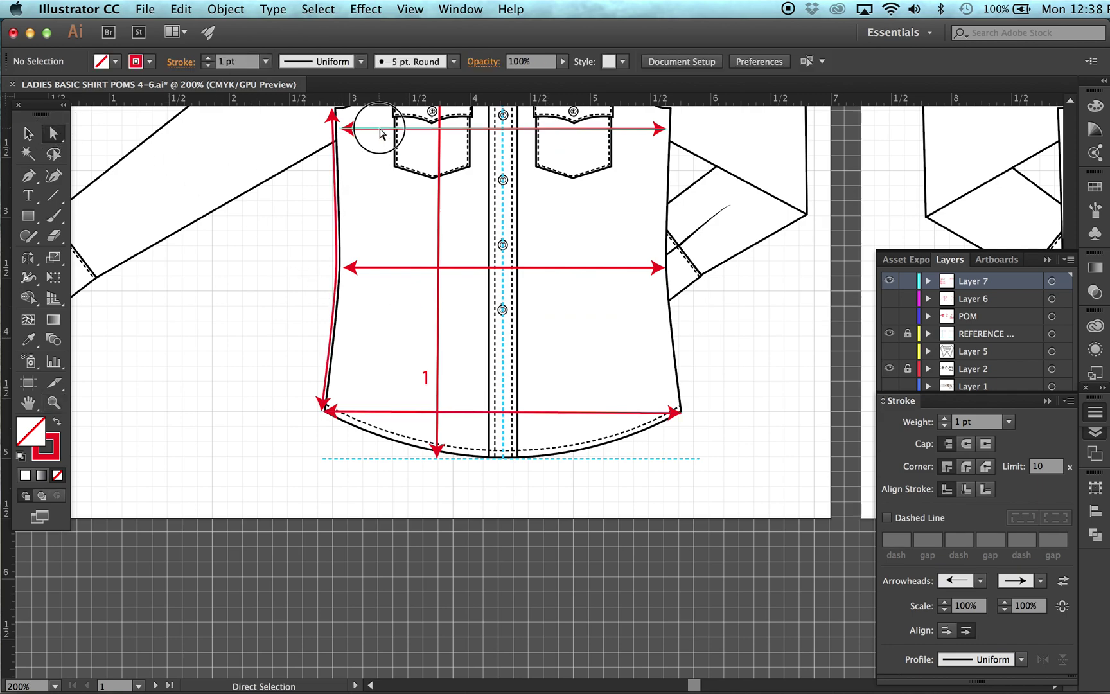
{"action": "left_click", "coordinate": [339, 129]}
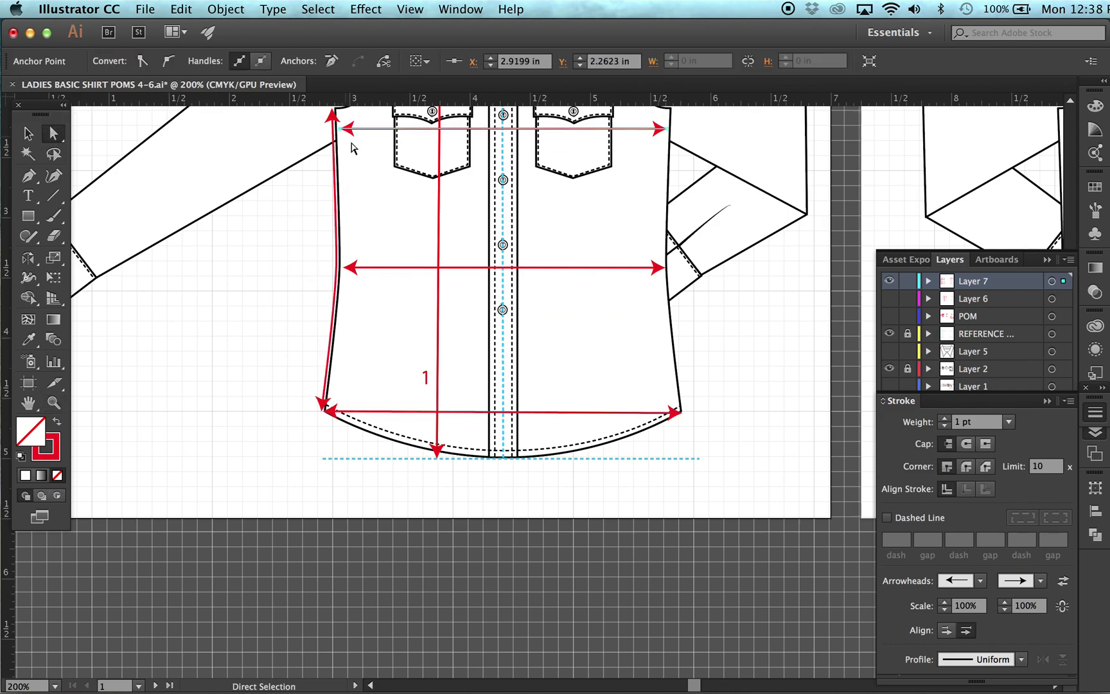
{"action": "left_click", "coordinate": [317, 169]}
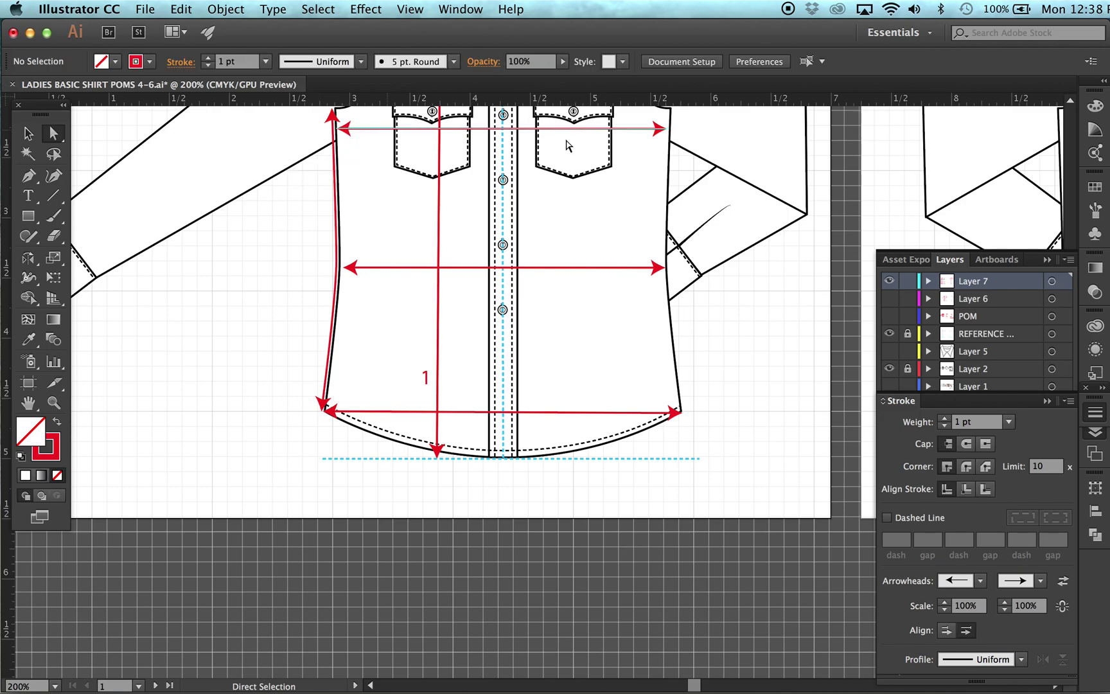
Extend the right end of the front chest arrow and both ends of the front waist arrow to meet the side seams
{"action": "left_click", "coordinate": [666, 131]}
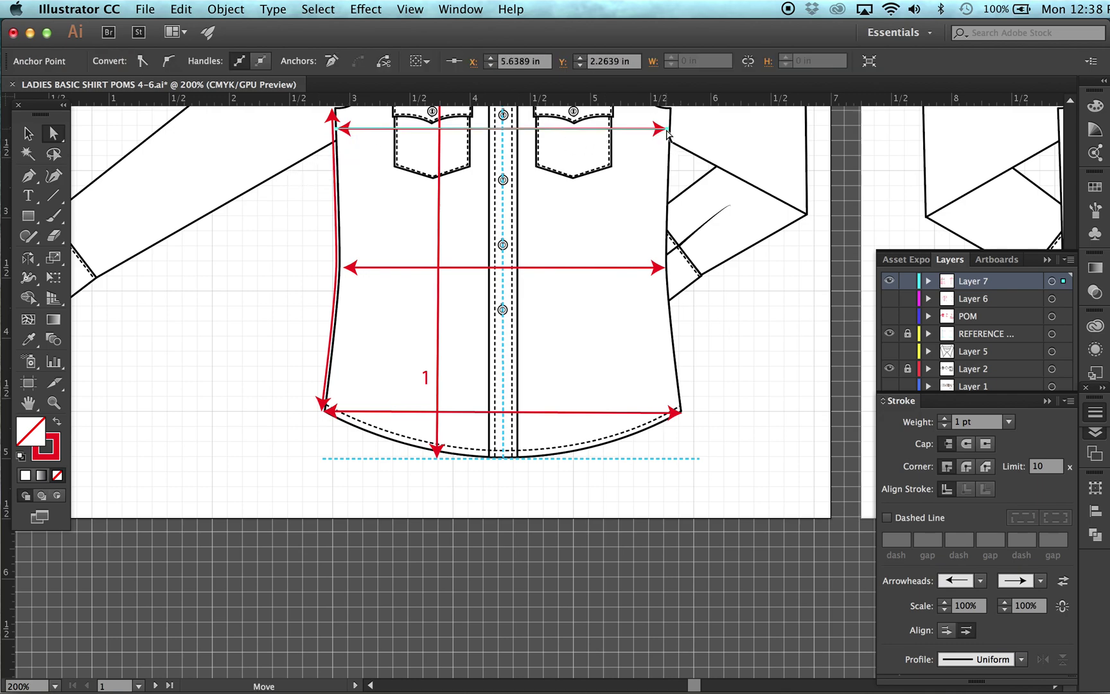
{"action": "left_click", "coordinate": [743, 372]}
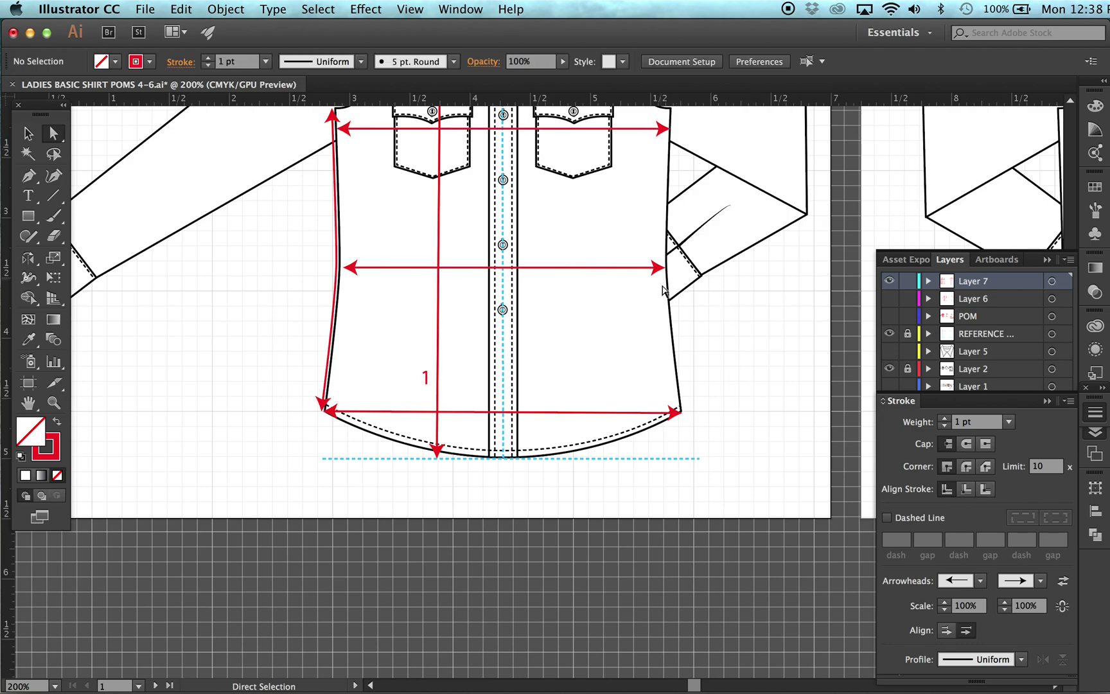
{"action": "left_click", "coordinate": [343, 270]}
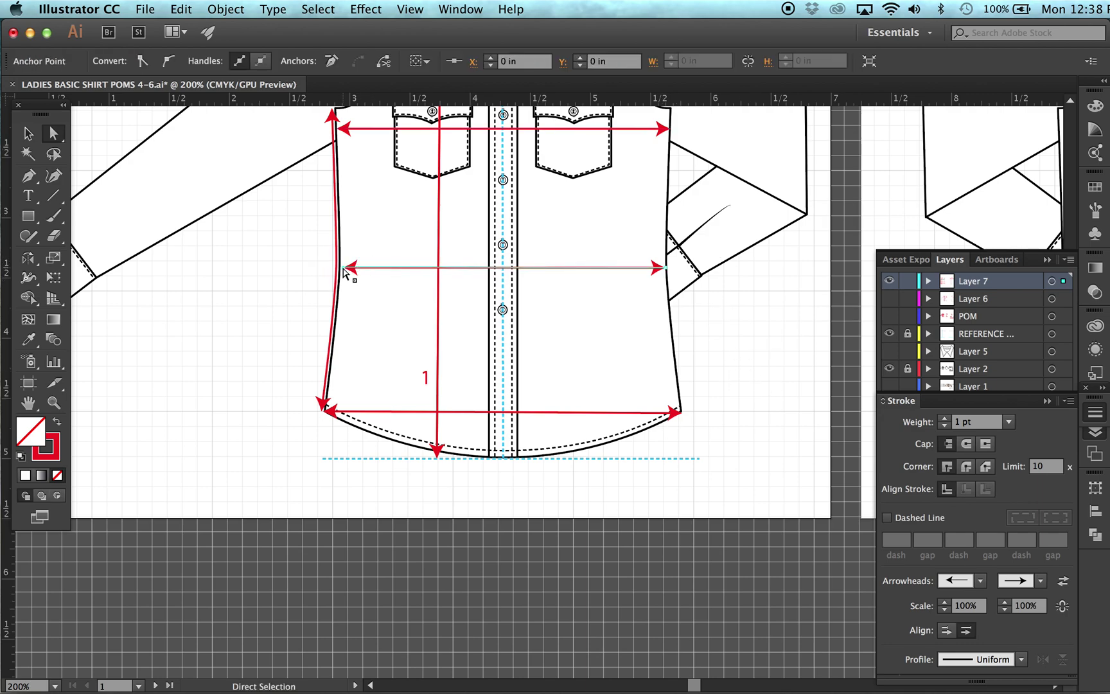
{"action": "left_click", "coordinate": [418, 294]}
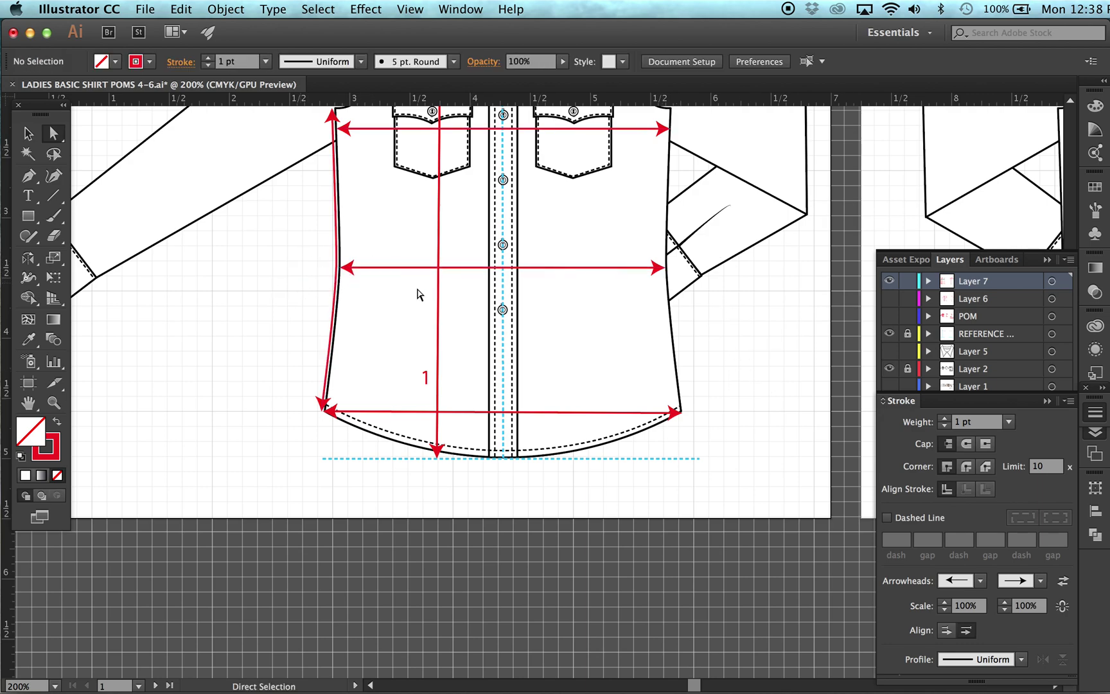
{"action": "left_click", "coordinate": [662, 269]}
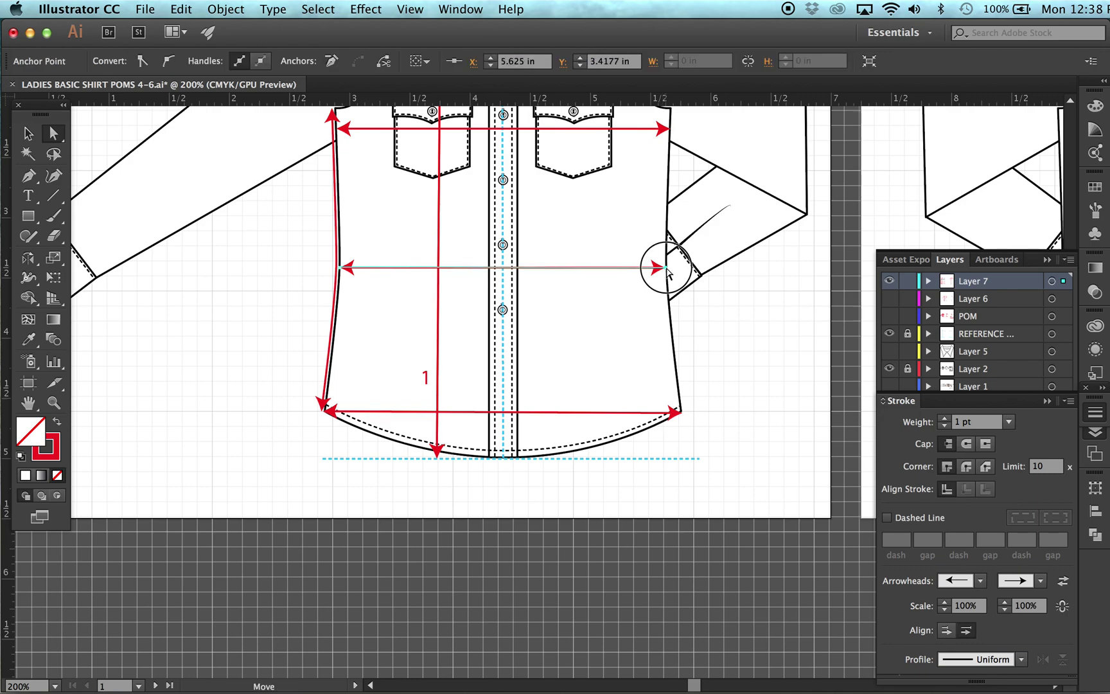
{"action": "left_click", "coordinate": [684, 380]}
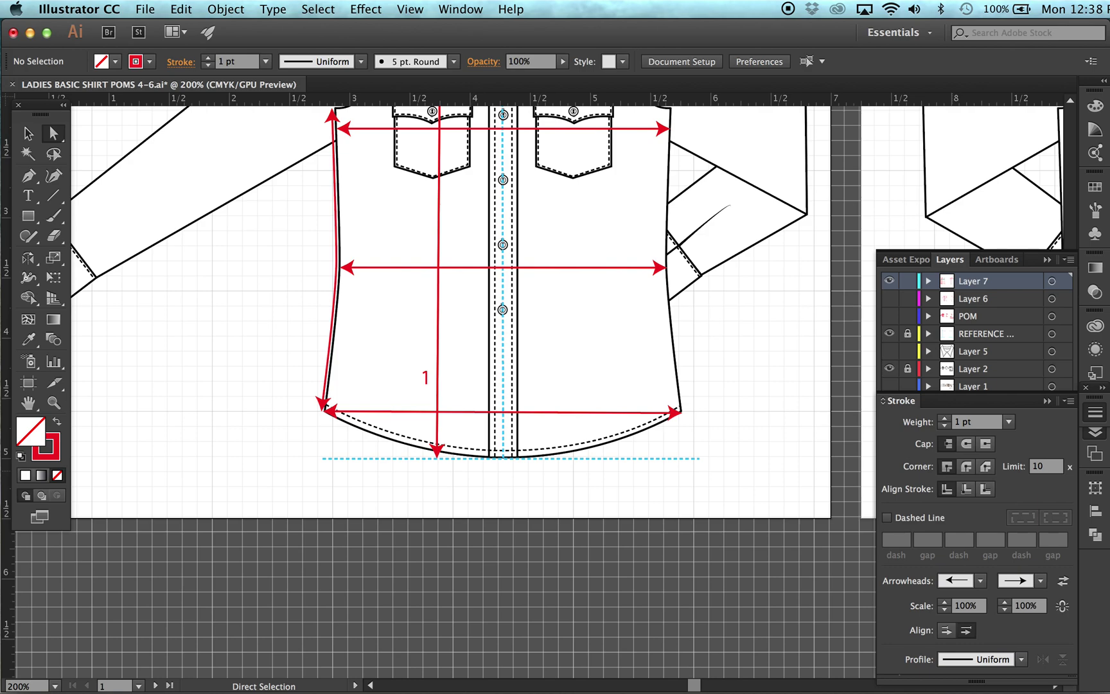
Copy both halves of the front hem curve from Layer 2, relock it, and paste them onto Layer 7 slightly below the hem
{"action": "left_click", "coordinate": [907, 369]}
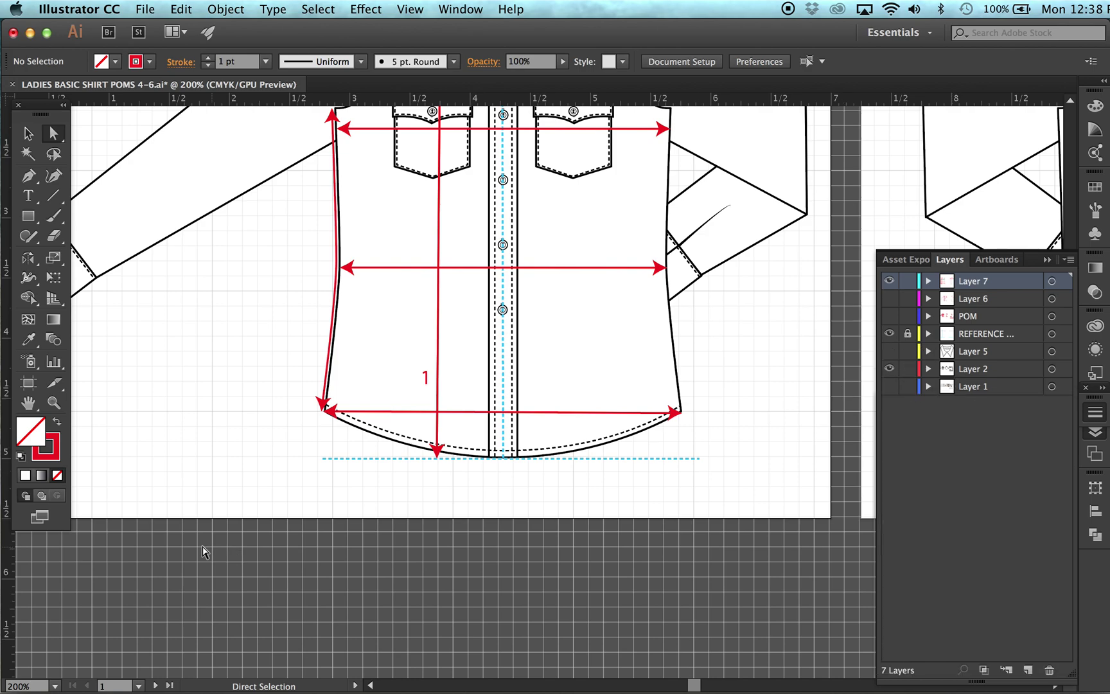
{"action": "left_click", "coordinate": [501, 458]}
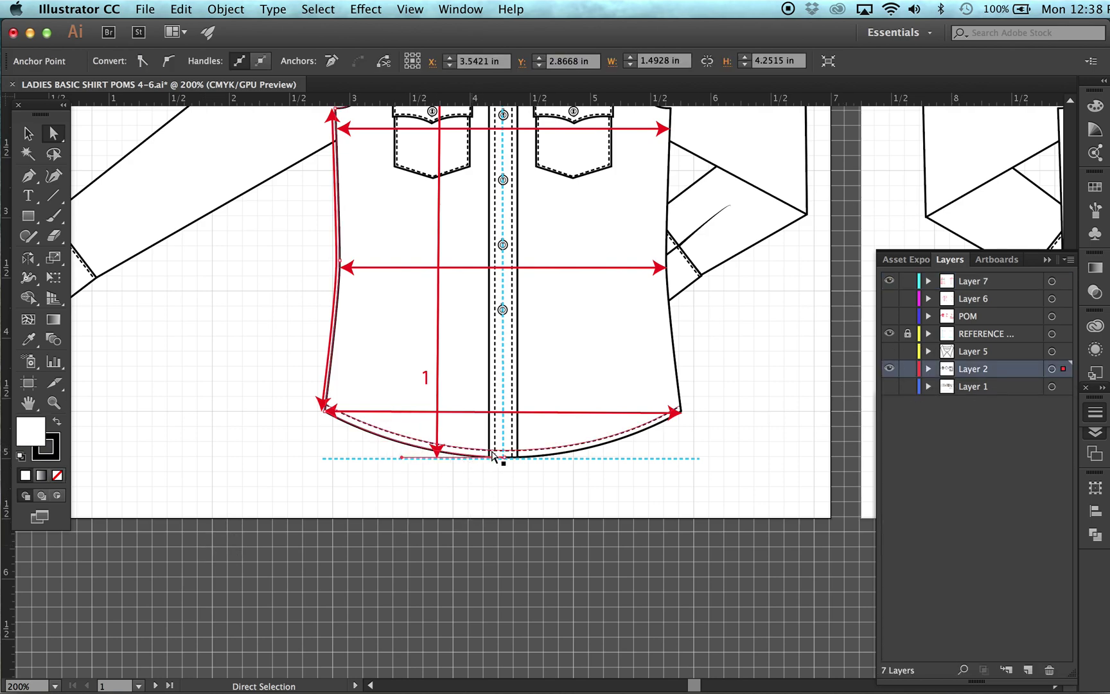
{"action": "left_click", "coordinate": [565, 458]}
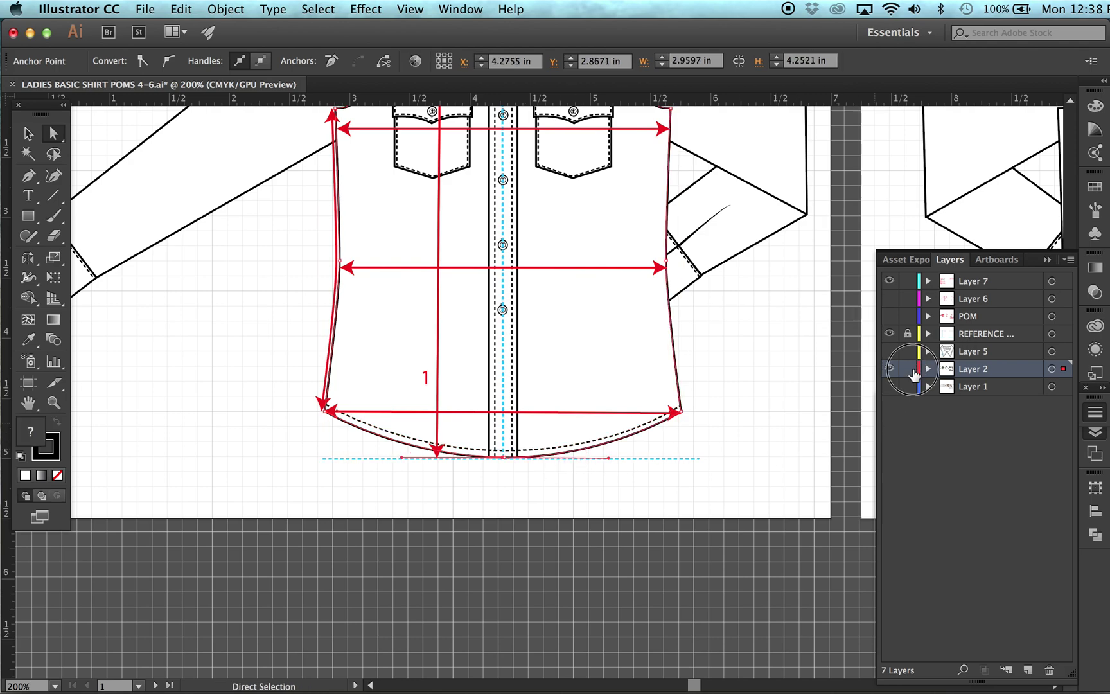
{"action": "left_click", "coordinate": [907, 368]}
{"action": "left_click", "coordinate": [989, 281]}
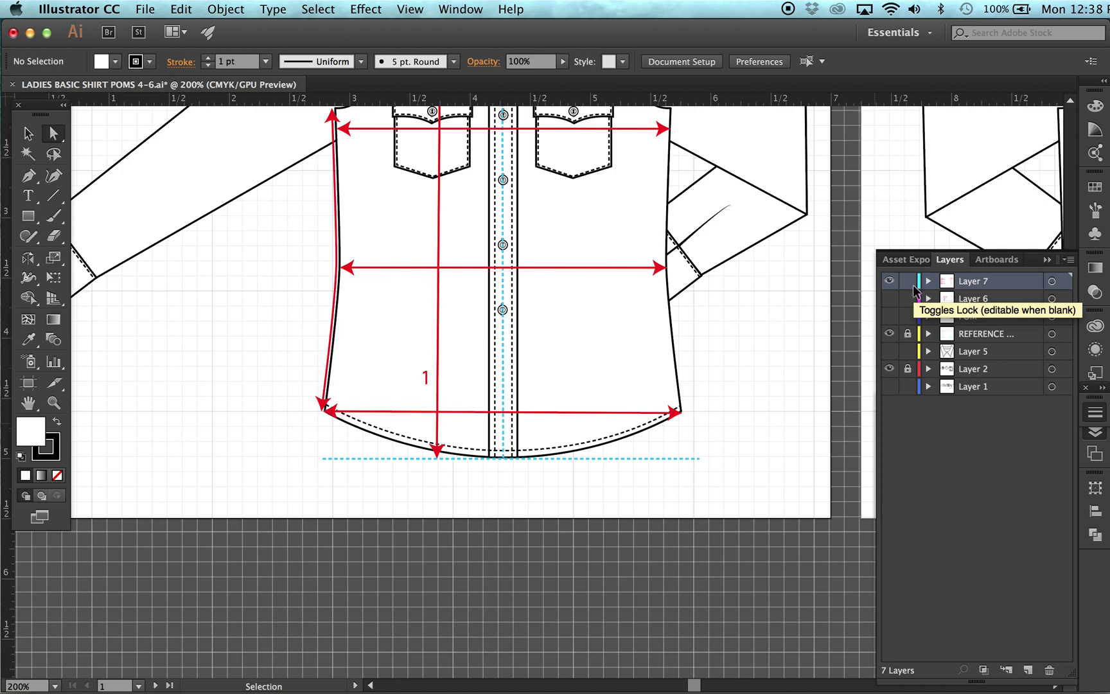
{"action": "key", "text": "super+z"}
{"action": "key", "text": "super+z"}
{"action": "key", "text": "super+z"}
{"action": "key", "text": "super+z"}
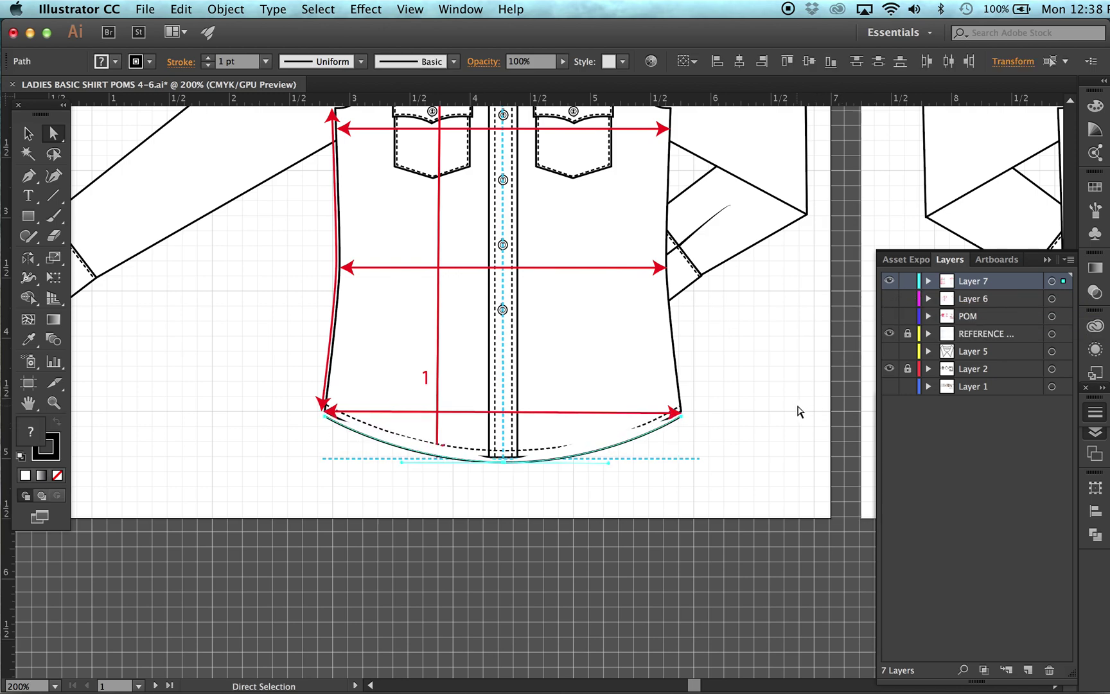
{"action": "key", "text": "super+z"}
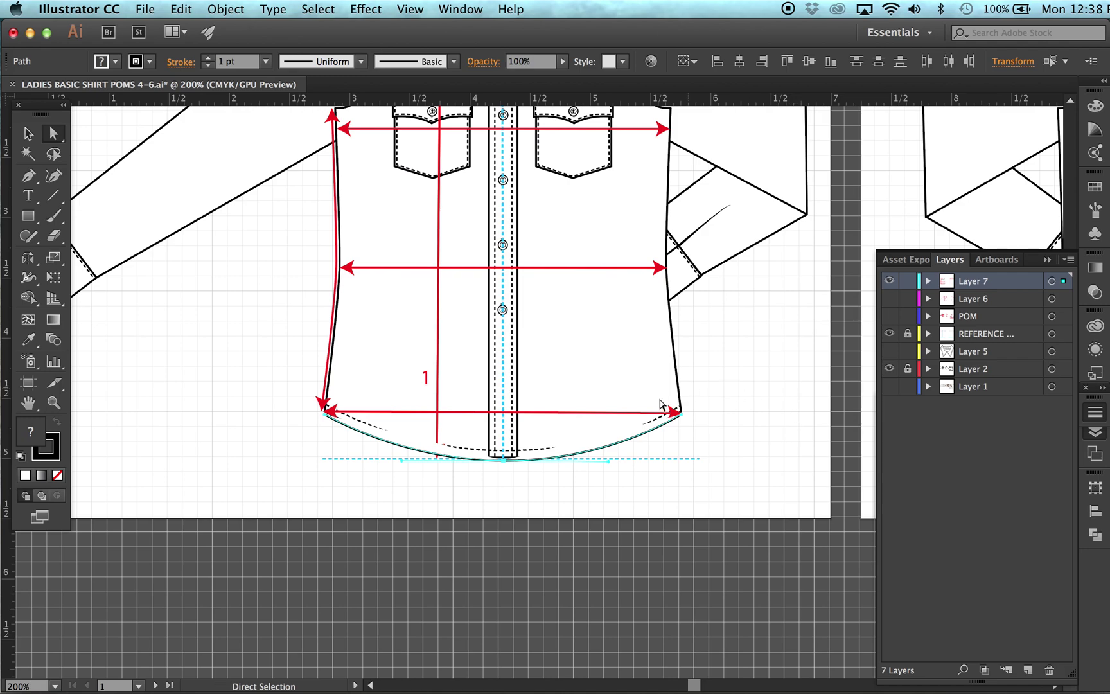
Apply the hem arrow's red, unfilled stroke style to the copied hem curve with the Eyedropper, then deselect it
{"action": "key", "text": "i"}
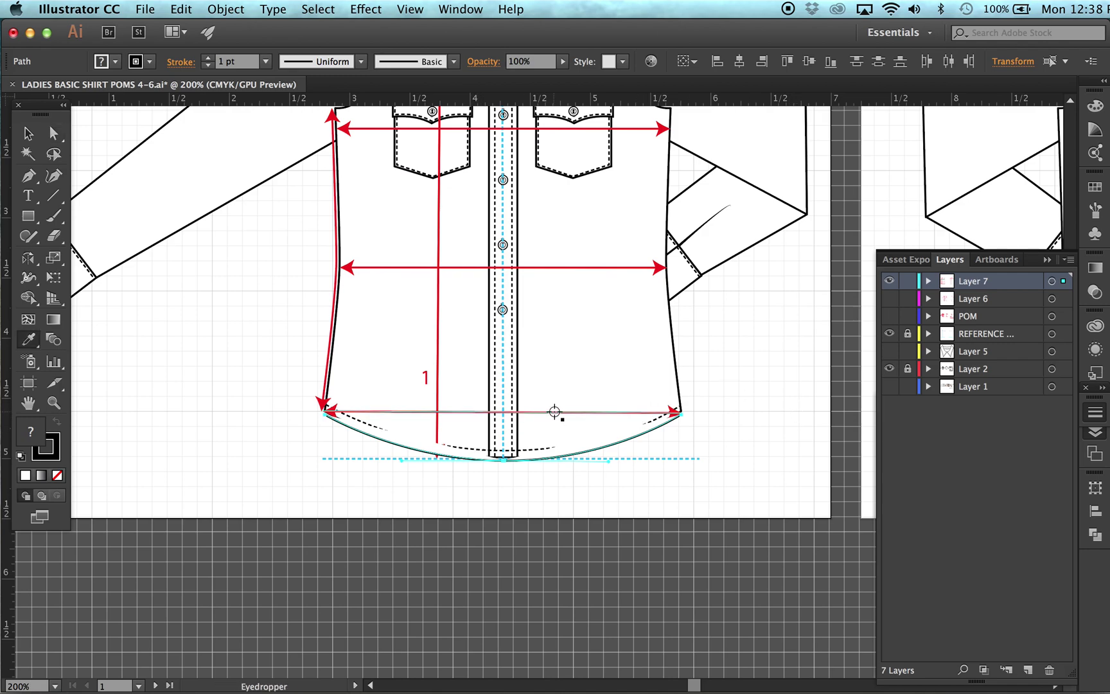
{"action": "left_click", "coordinate": [554, 412]}
{"action": "key", "text": "super+shift+a"}
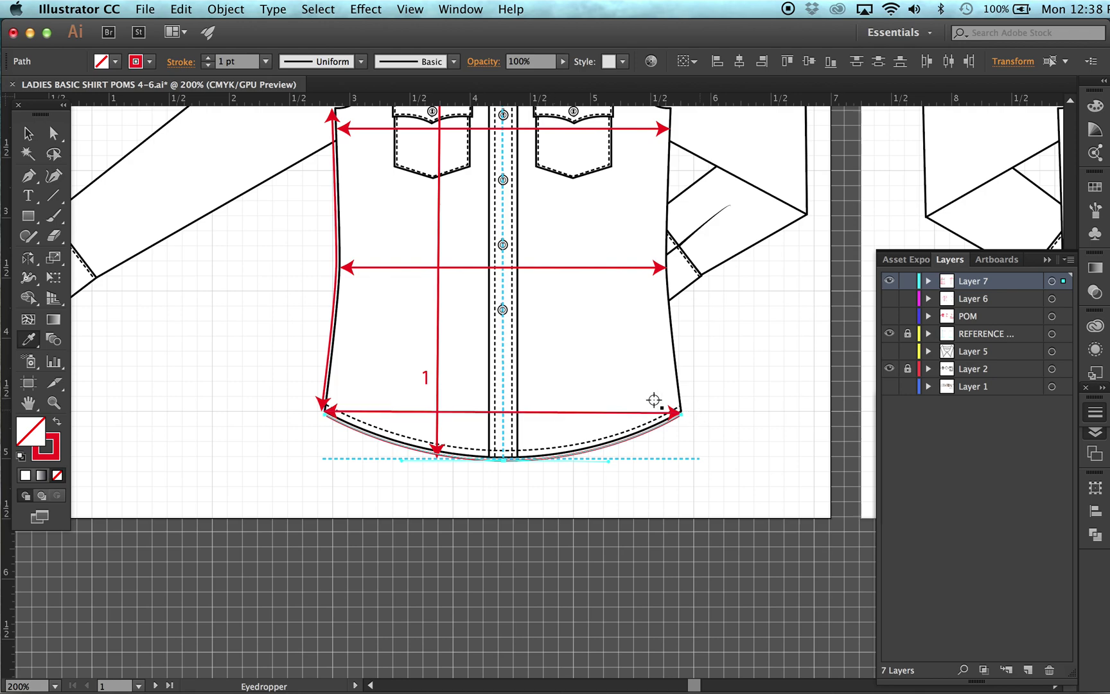
{"action": "key", "text": "a"}
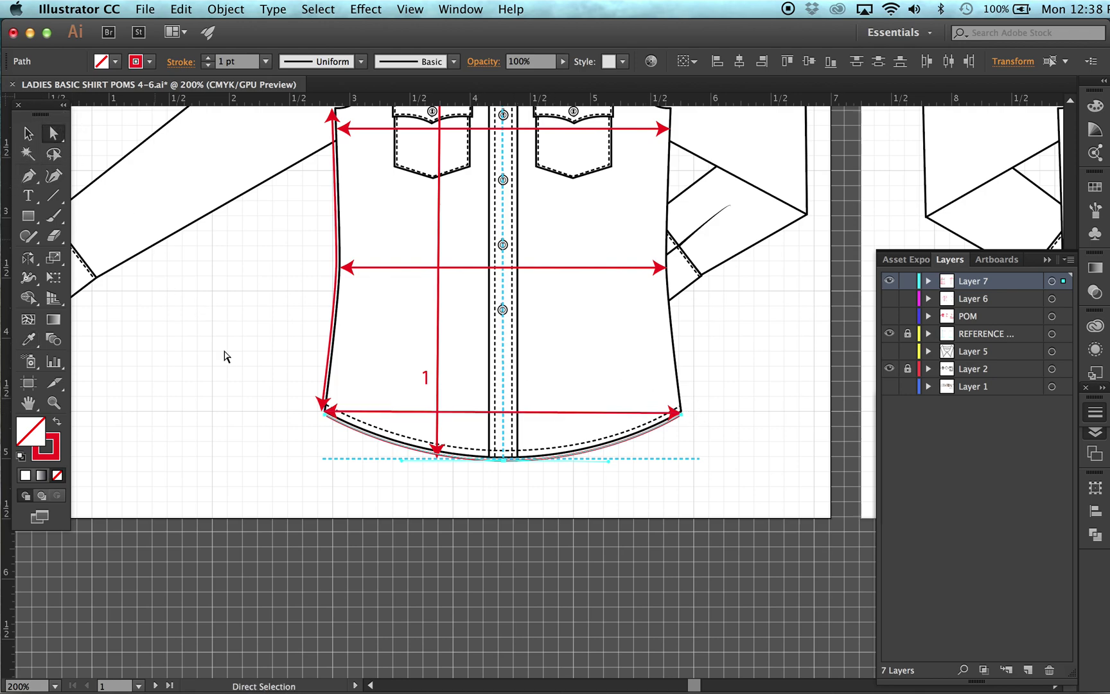
{"action": "left_click", "coordinate": [422, 523]}
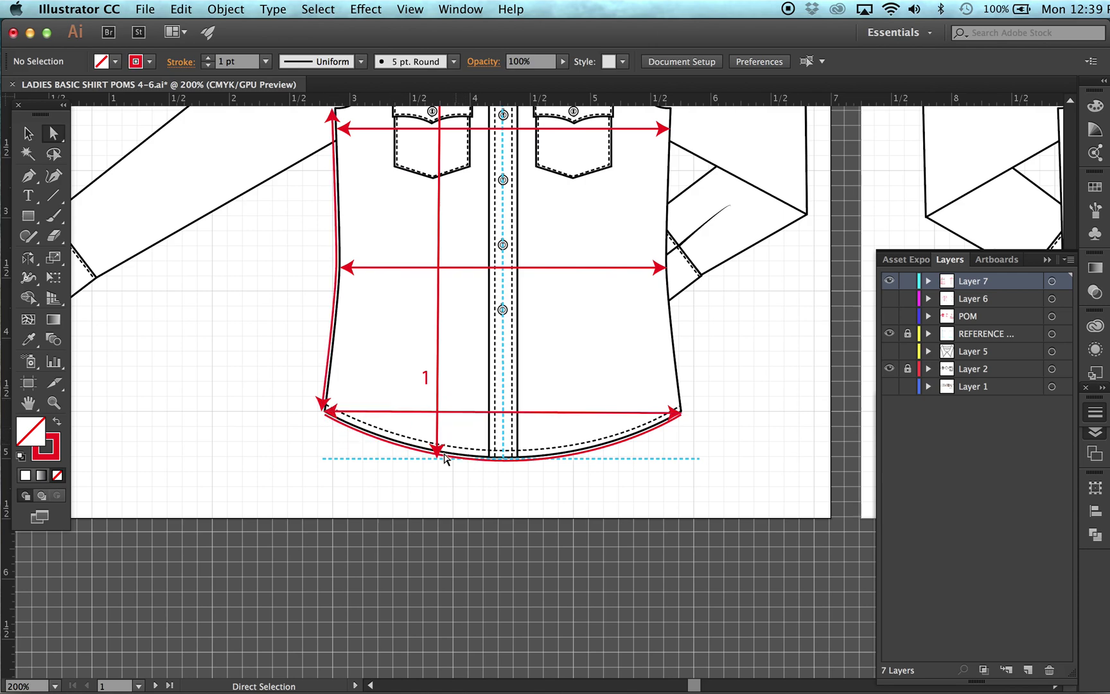
Try to join the two halves of the red hem curve into one path
{"action": "left_click", "coordinate": [394, 448]}
{"action": "left_click", "coordinate": [597, 453], "text": "shift"}
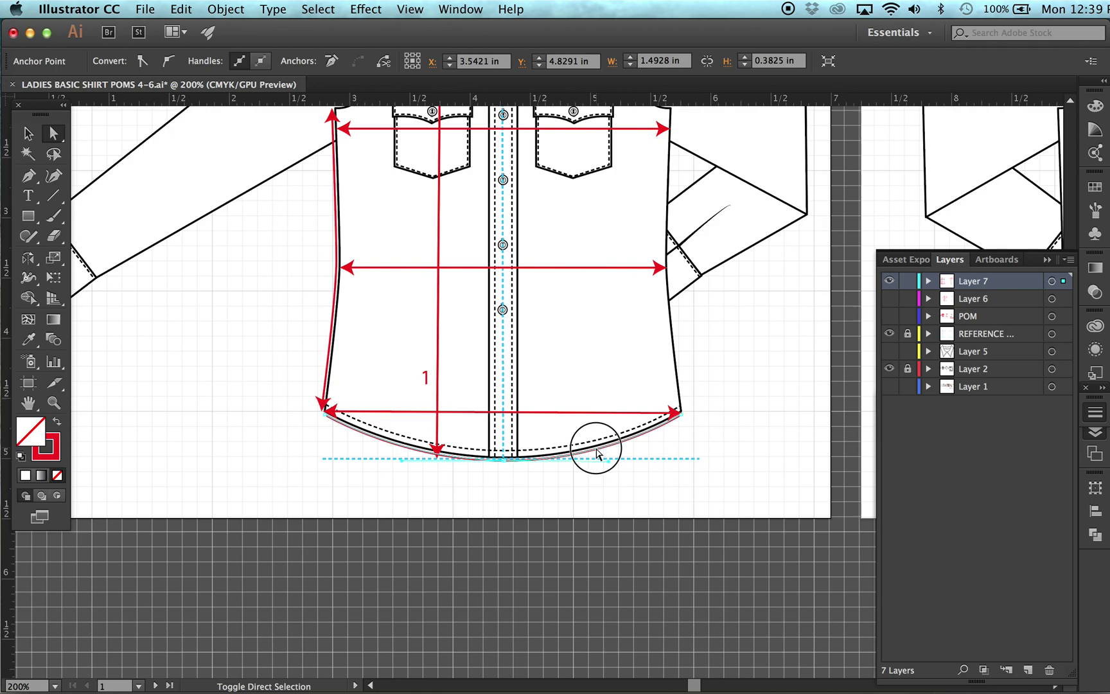
{"action": "key", "text": "super+j"}
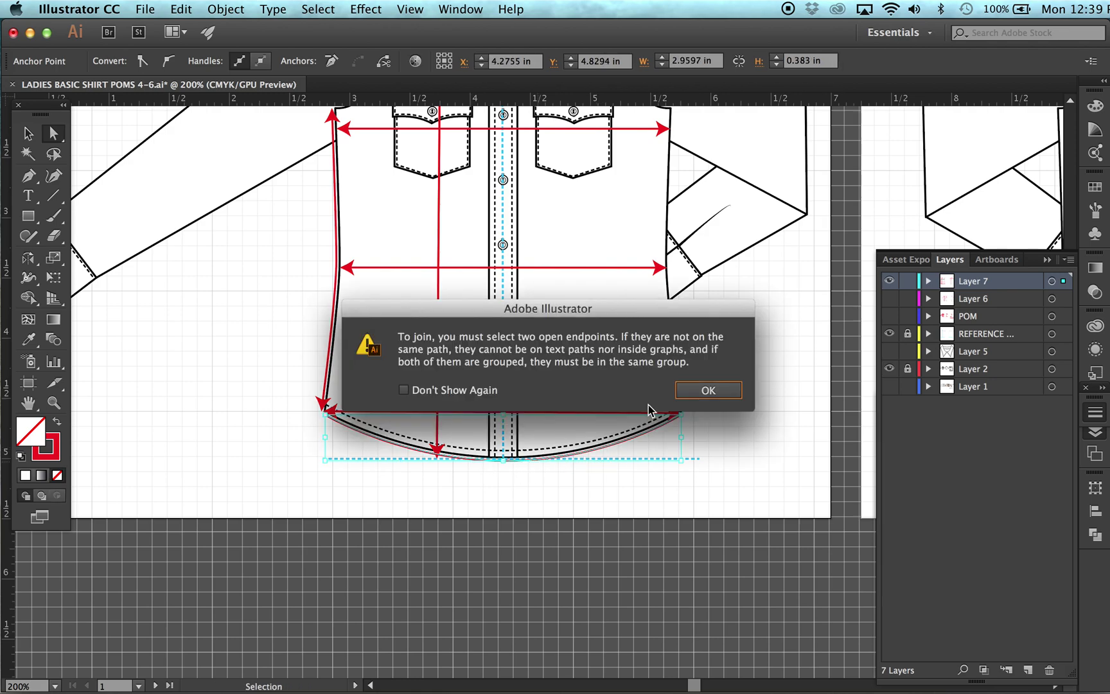
{"action": "left_click", "coordinate": [706, 391]}
Move the left half of the red hem curve from the front sketch to just below the back sketch's hem
{"action": "left_click_drag", "start_coordinate": [412, 455], "coordinate": [780, 466]}
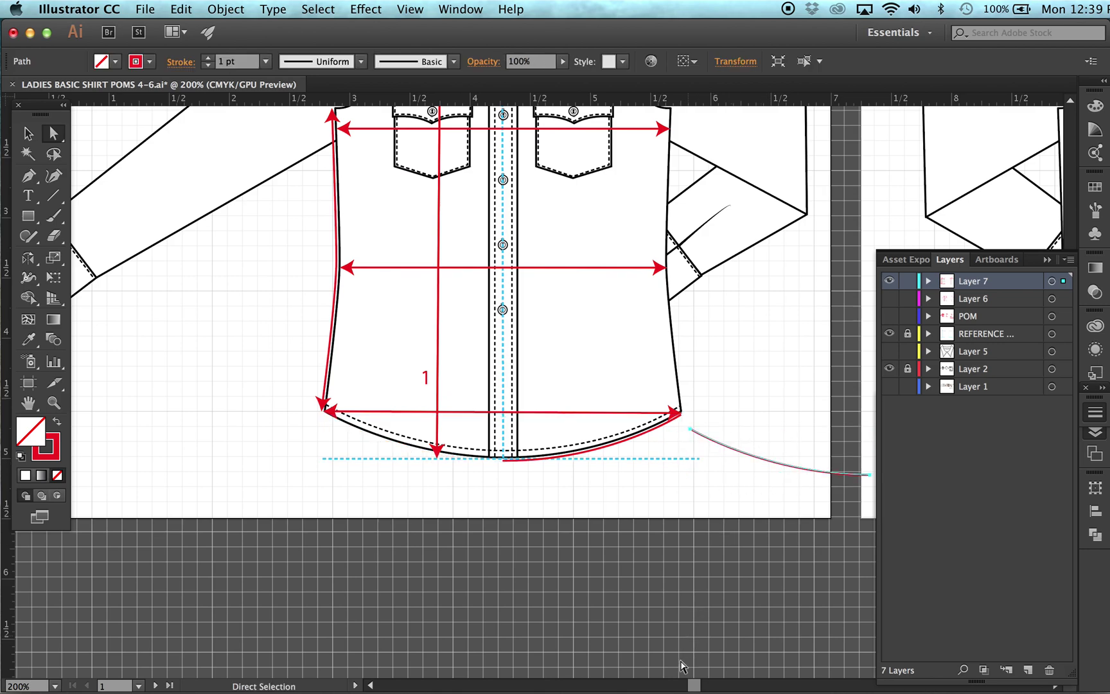
{"action": "left_click", "coordinate": [706, 685]}
{"action": "left_click_drag", "start_coordinate": [293, 471], "coordinate": [651, 460]}
{"action": "scroll", "coordinate": [700, 684], "scroll_direction": "right", "scroll_amount": 5}
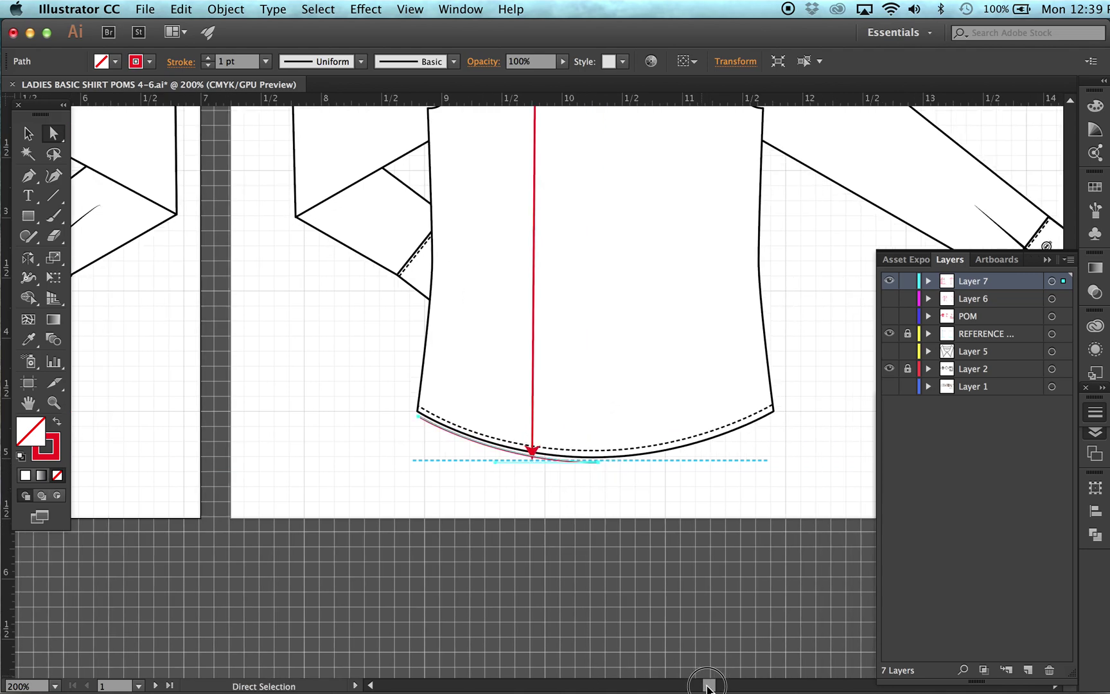
Reflect a copy of the half hem curve about the centre back to complete the red curve under the back hem
{"action": "key", "text": "o"}
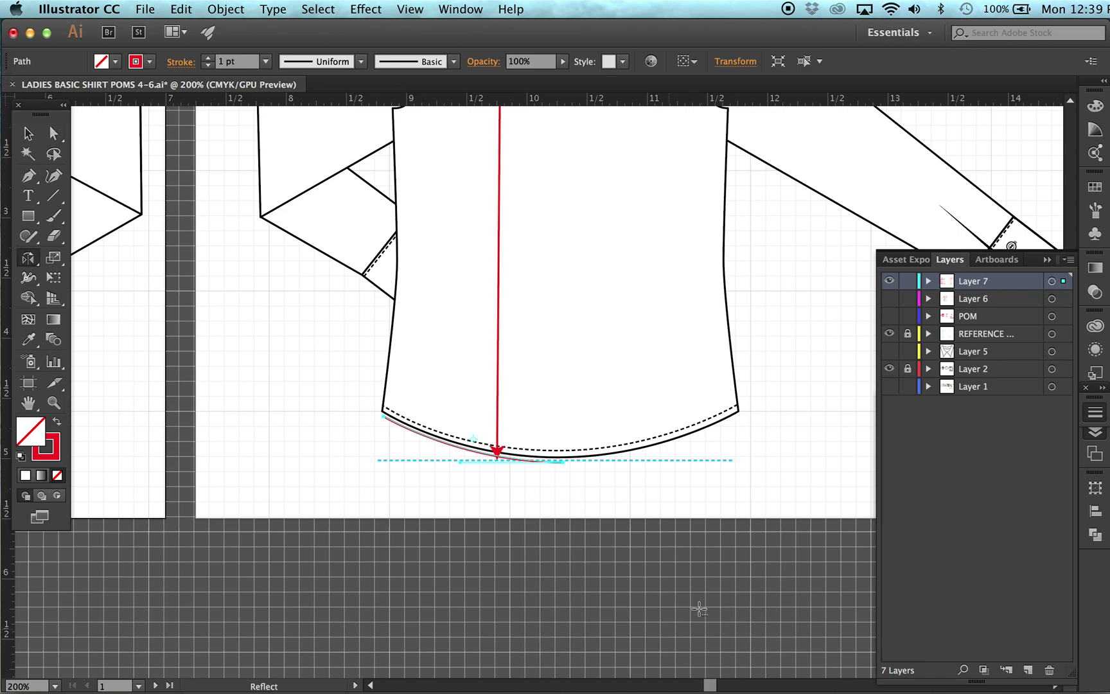
{"action": "left_click", "coordinate": [561, 460], "text": "alt"}
{"action": "left_click", "coordinate": [554, 472]}
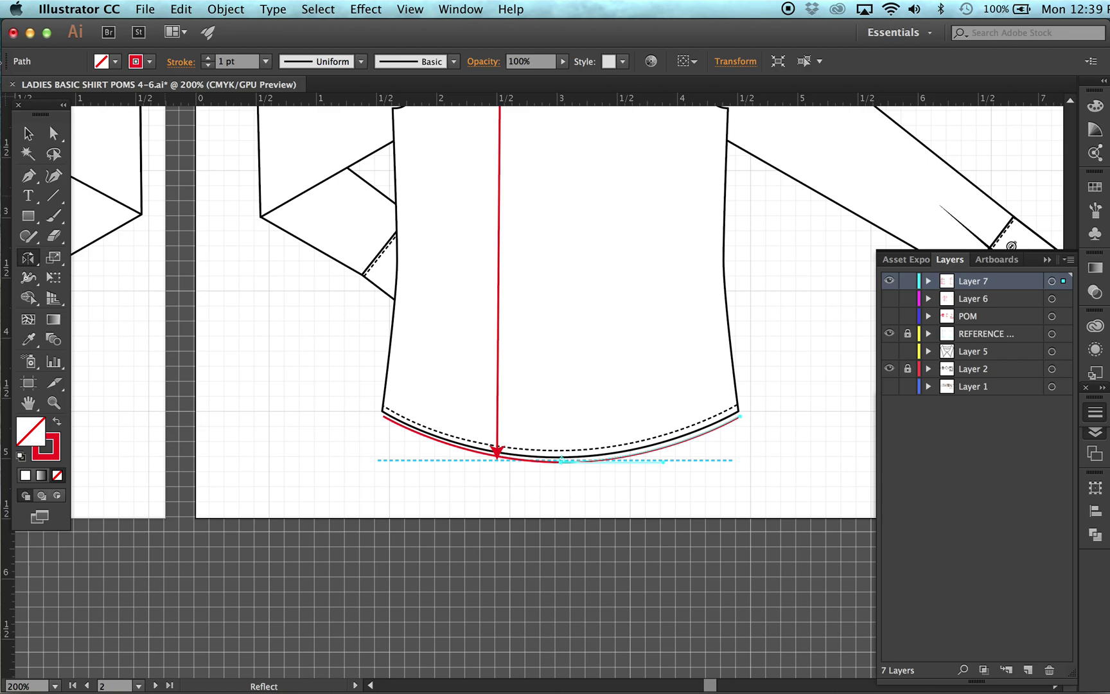
{"action": "left_click", "coordinate": [53, 133]}
{"action": "left_click", "coordinate": [136, 218]}
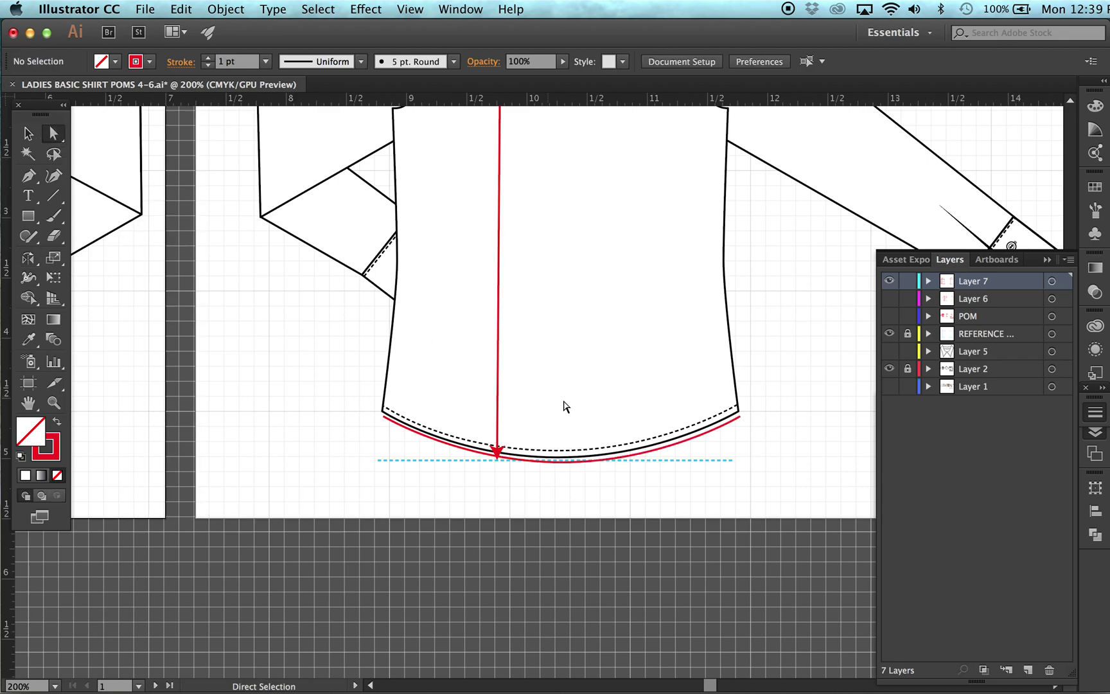
Adjust the left end of the back sketch's red hem curve to line up with the side seam's bottom corner
{"action": "left_click", "coordinate": [383, 417]}
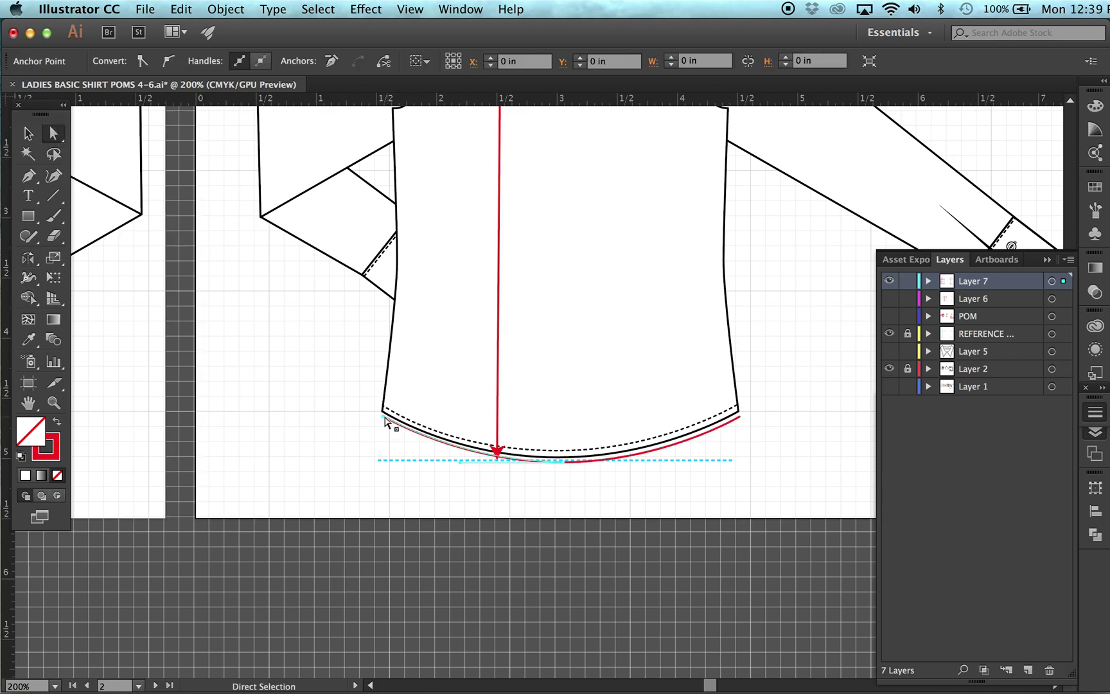
{"action": "left_click_drag", "start_coordinate": [383, 420], "coordinate": [376, 434]}
{"action": "left_click", "coordinate": [375, 434]}
Draw a short vertical red line at the centre back hem between the stitching and the hem edge
{"action": "key", "text": "super+minus"}
{"action": "key", "text": "super+minus"}
{"action": "key", "text": "super+minus"}
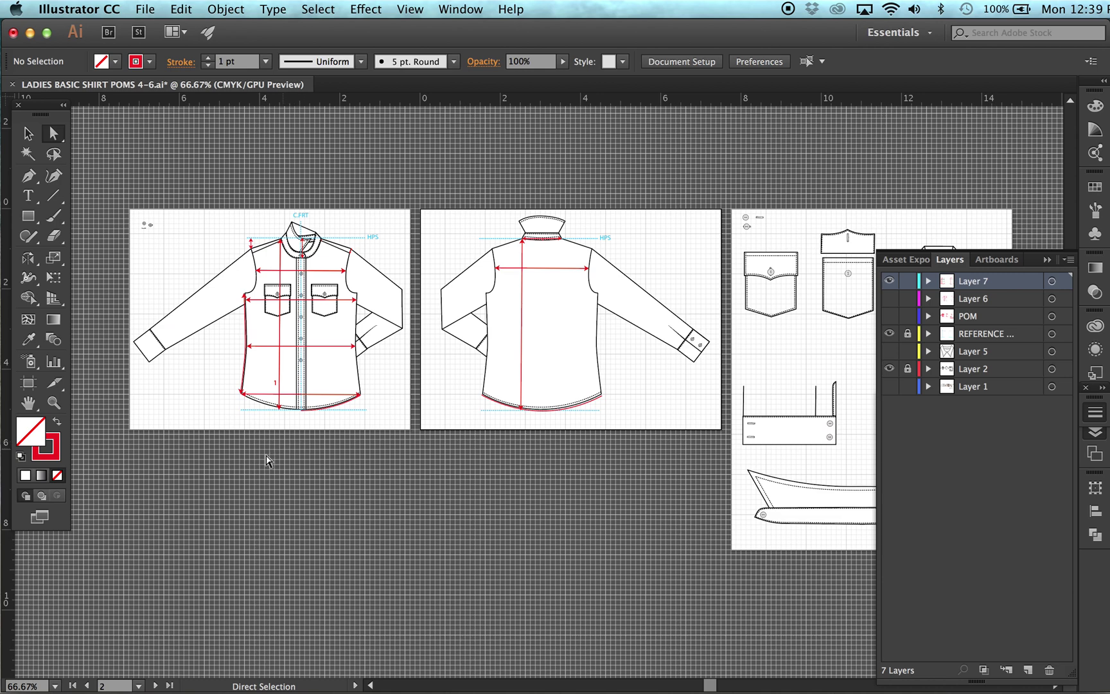
{"action": "key", "text": "super+equal"}
{"action": "key", "text": "super+equal"}
{"action": "key", "text": "super+equal"}
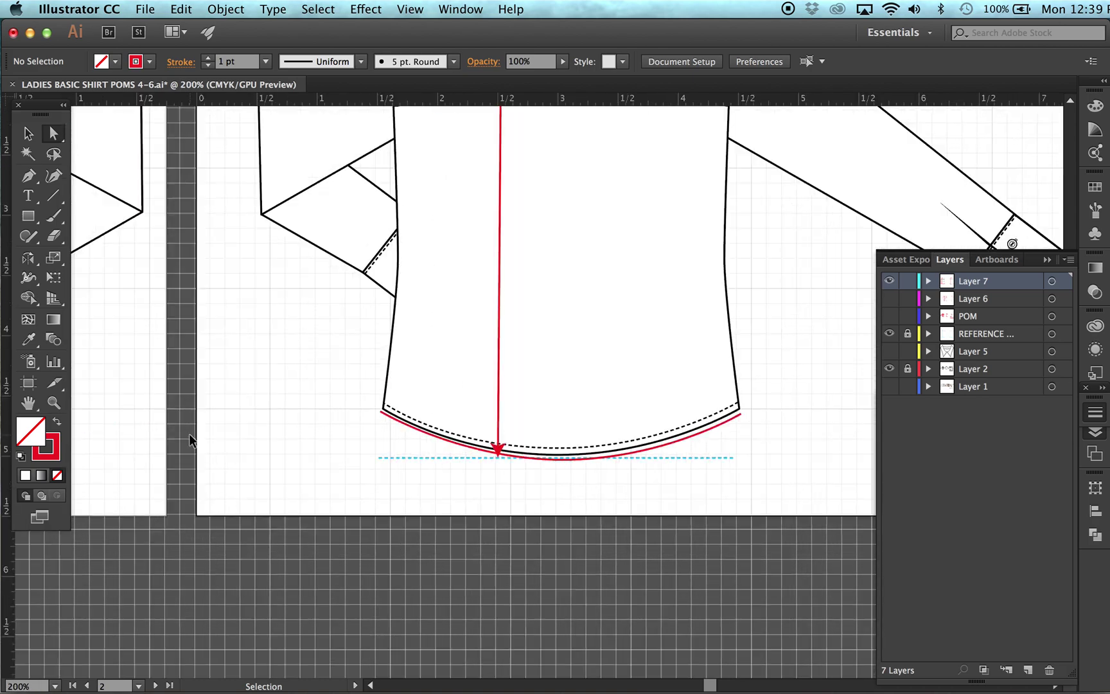
{"action": "key", "text": "backslash"}
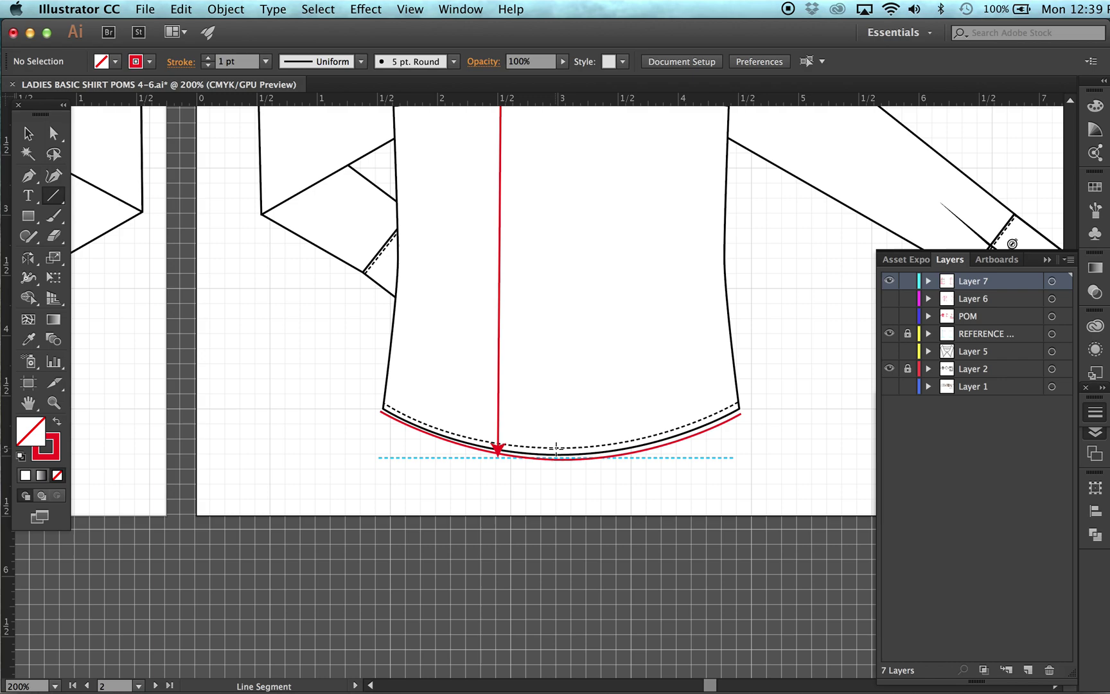
{"action": "left_click_drag", "start_coordinate": [554, 446], "coordinate": [555, 455]}
{"action": "left_click", "coordinate": [53, 133]}
{"action": "left_click", "coordinate": [201, 313]}
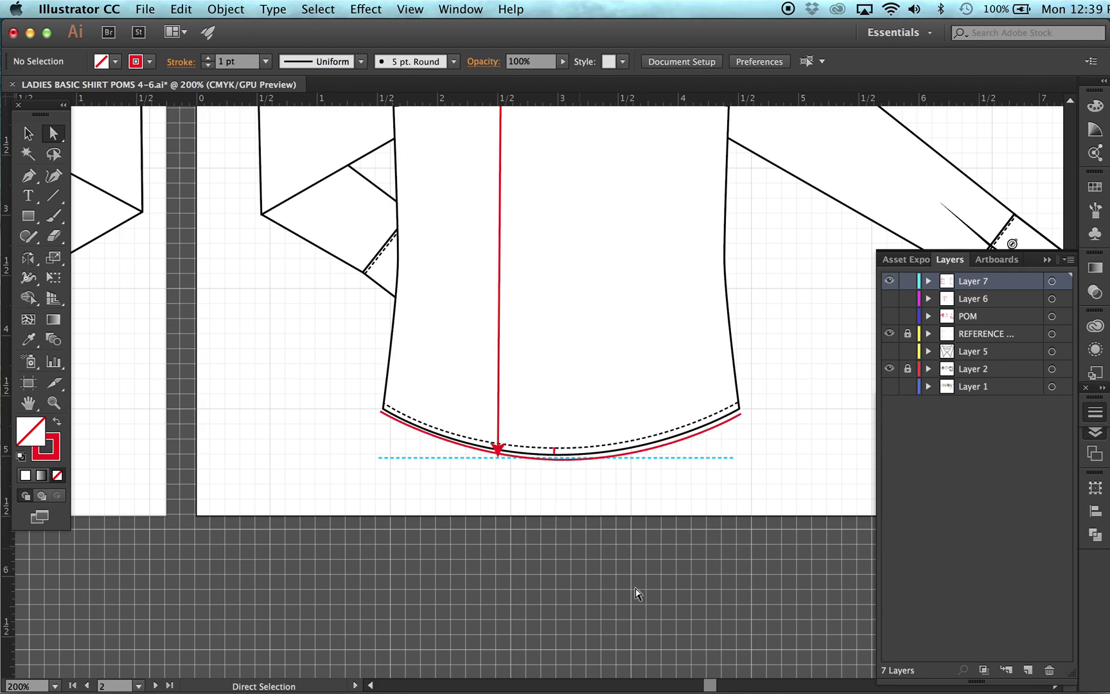
Add a straight red double-headed arrow on the front sketch from the left shoulder point to the underarm
{"action": "left_click_drag", "start_coordinate": [710, 685], "coordinate": [696, 687]}
{"action": "scroll", "coordinate": [608, 596], "scroll_direction": "up", "scroll_amount": 5}
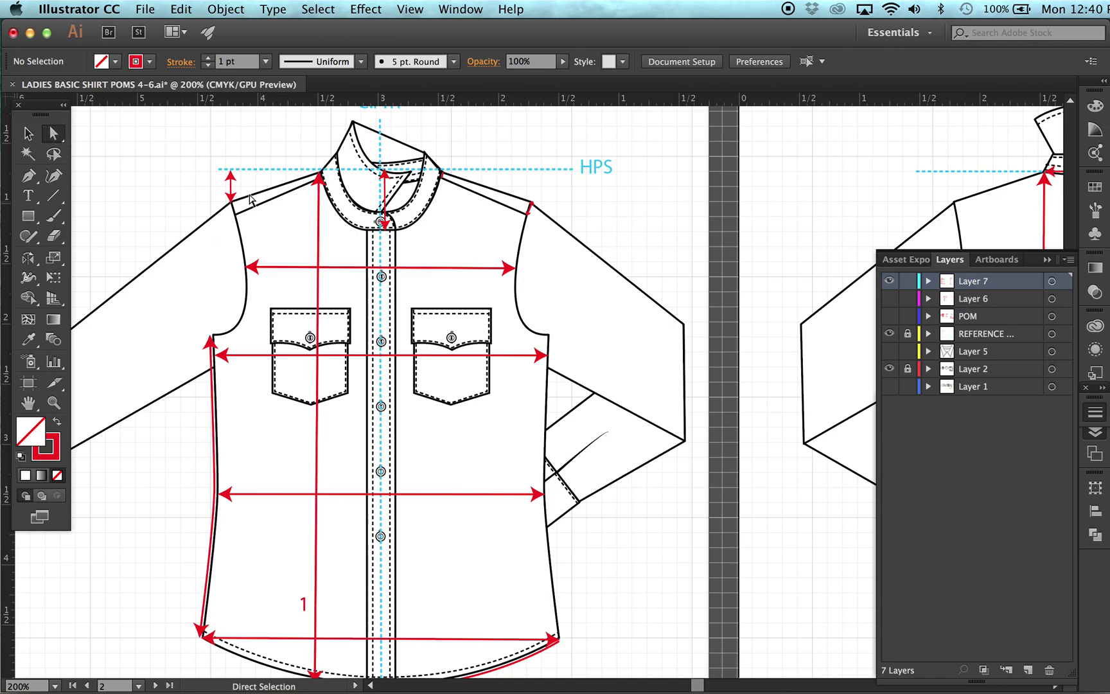
{"action": "left_click_drag", "start_coordinate": [230, 199], "coordinate": [211, 335]}
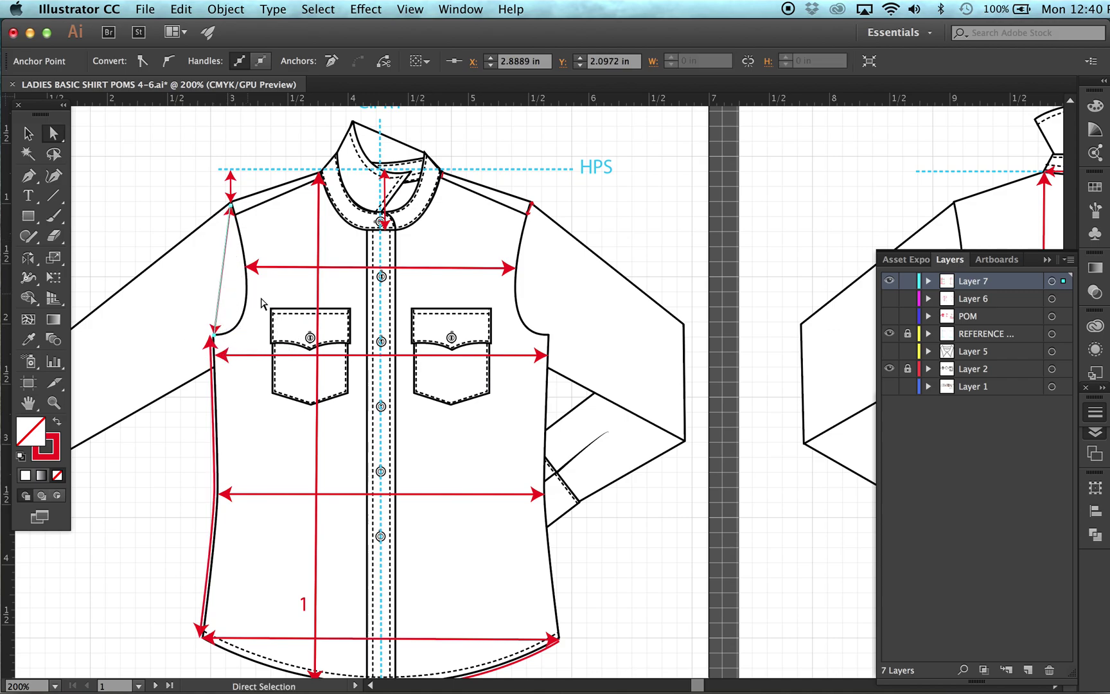
Unlock Layer 2, copy the front sketch's left armhole curve, relock the layer and paste the curve into Layer 7
{"action": "left_click", "coordinate": [908, 369]}
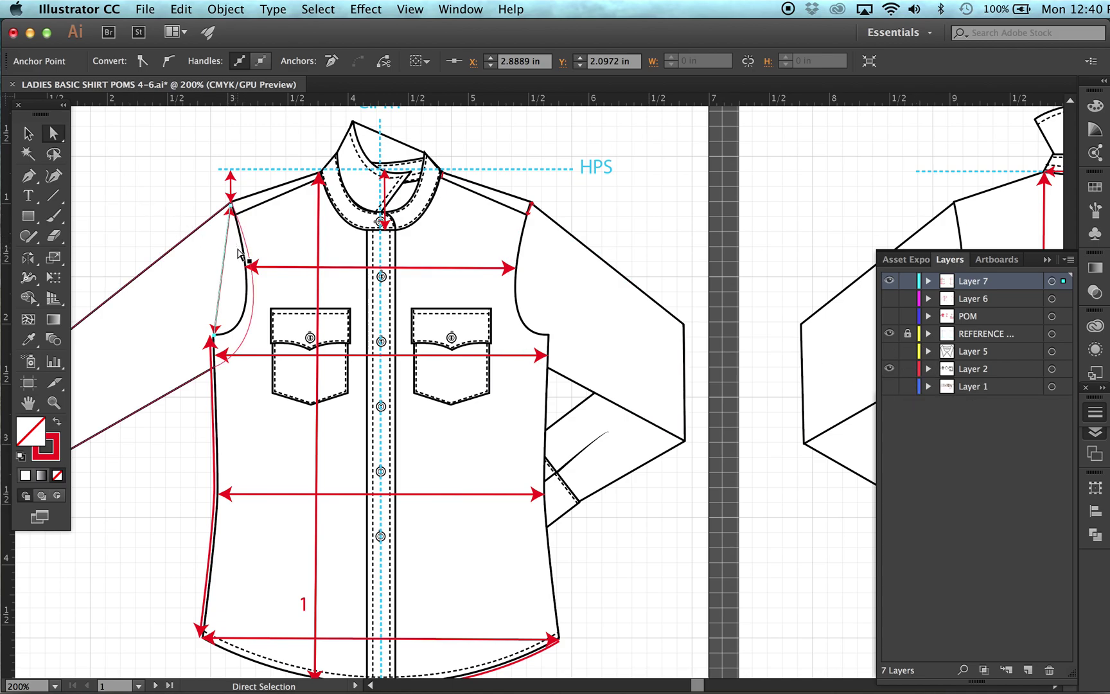
{"action": "left_click", "coordinate": [248, 292]}
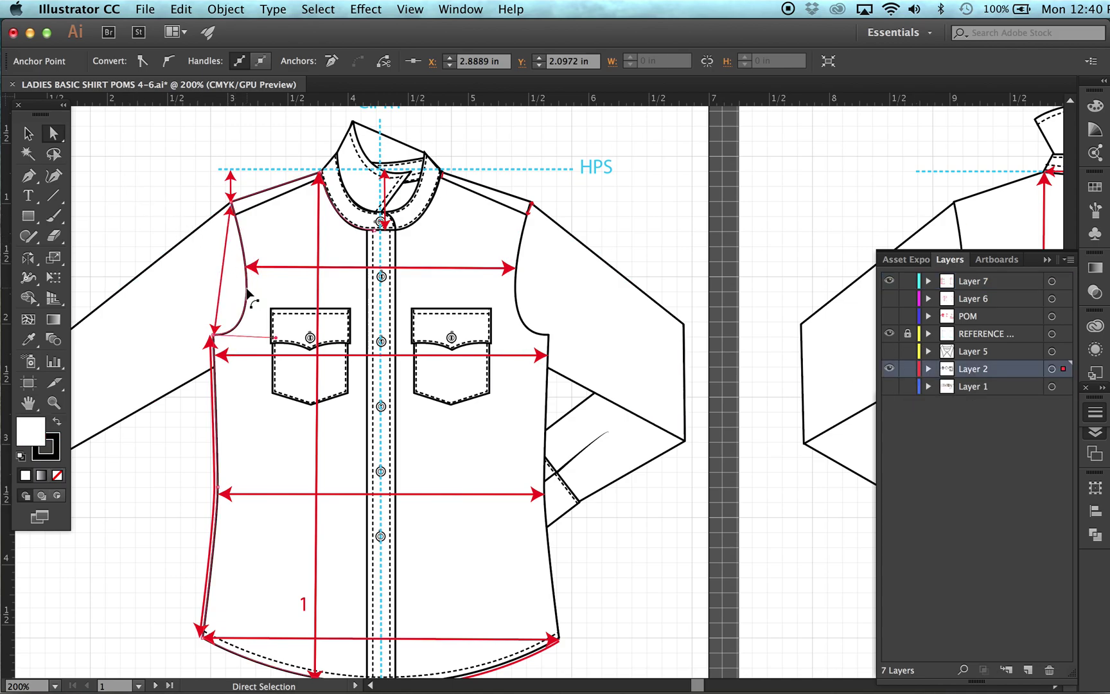
{"action": "left_click", "coordinate": [250, 295], "text": "super"}
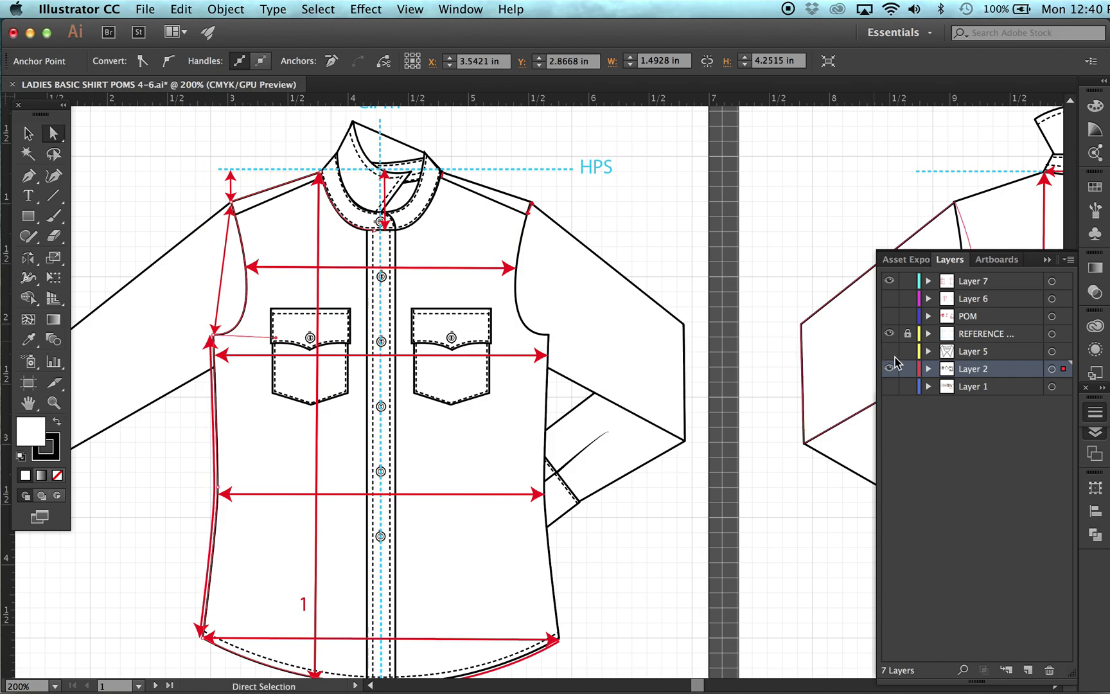
{"action": "left_click", "coordinate": [907, 370]}
{"action": "left_click", "coordinate": [979, 281]}
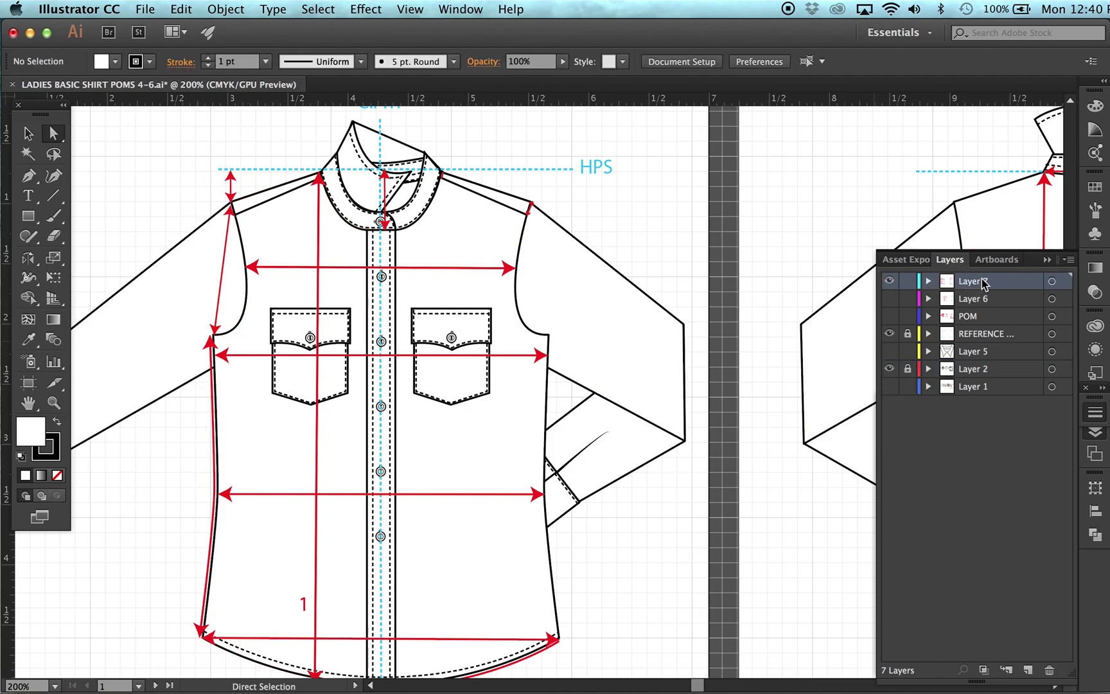
{"action": "key", "text": "super+a"}
Apply the red stroke of the vertical length arrow to the pasted armhole curve with the Eyedropper
{"action": "key", "text": "i"}
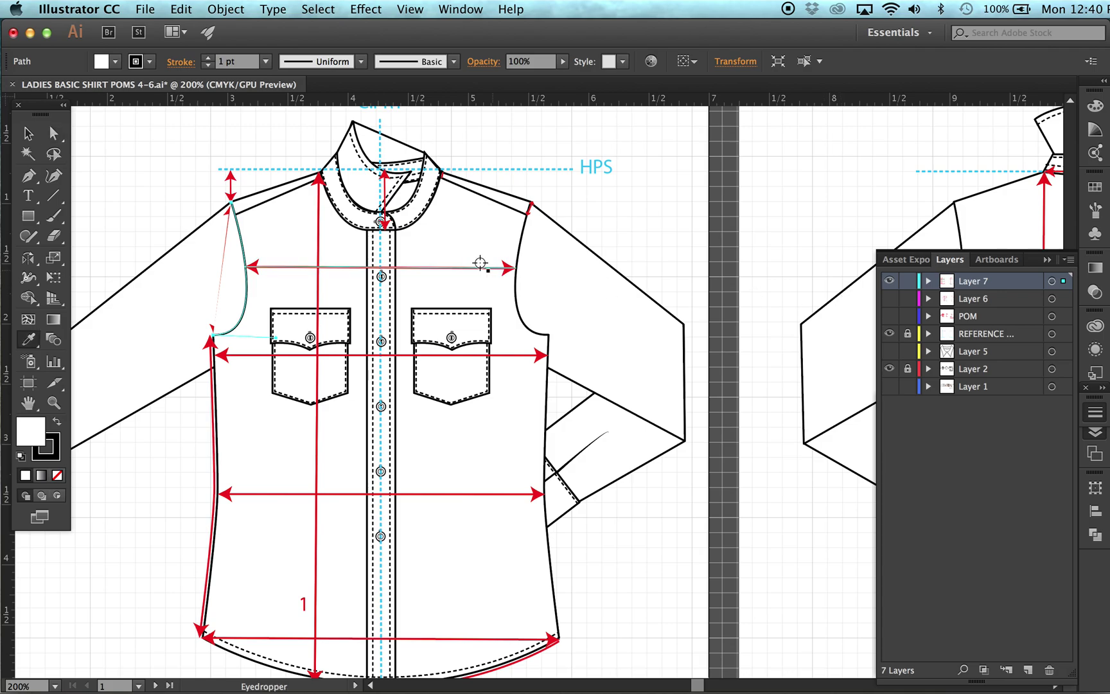
{"action": "left_click", "coordinate": [317, 220]}
{"action": "left_click", "coordinate": [53, 133]}
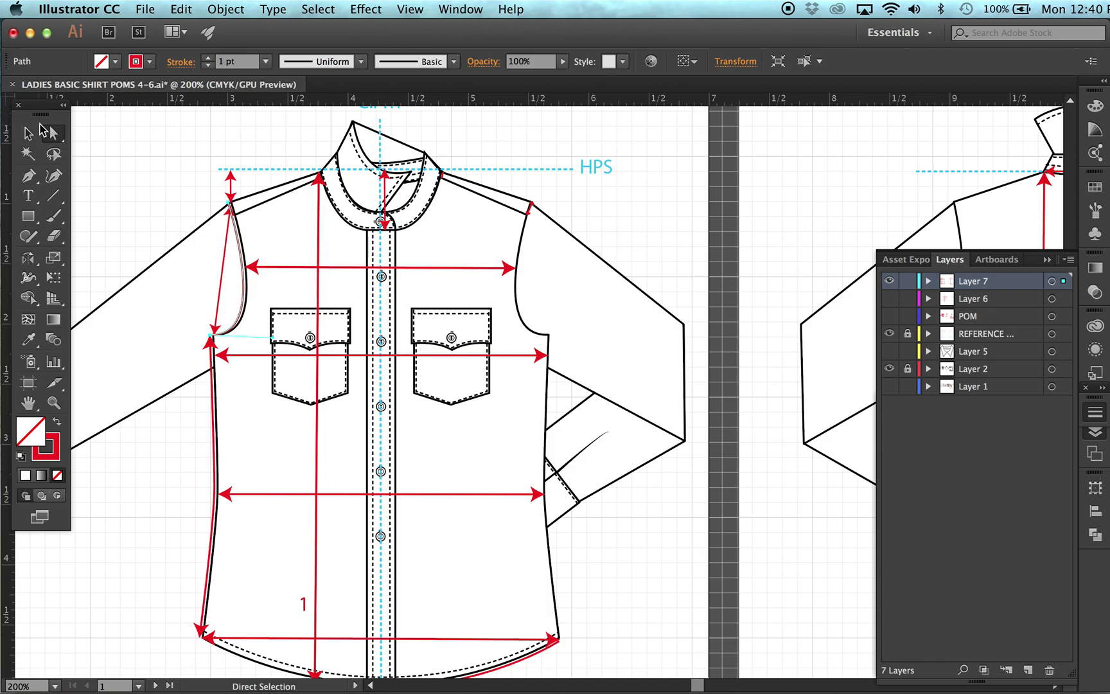
{"action": "left_click", "coordinate": [160, 186]}
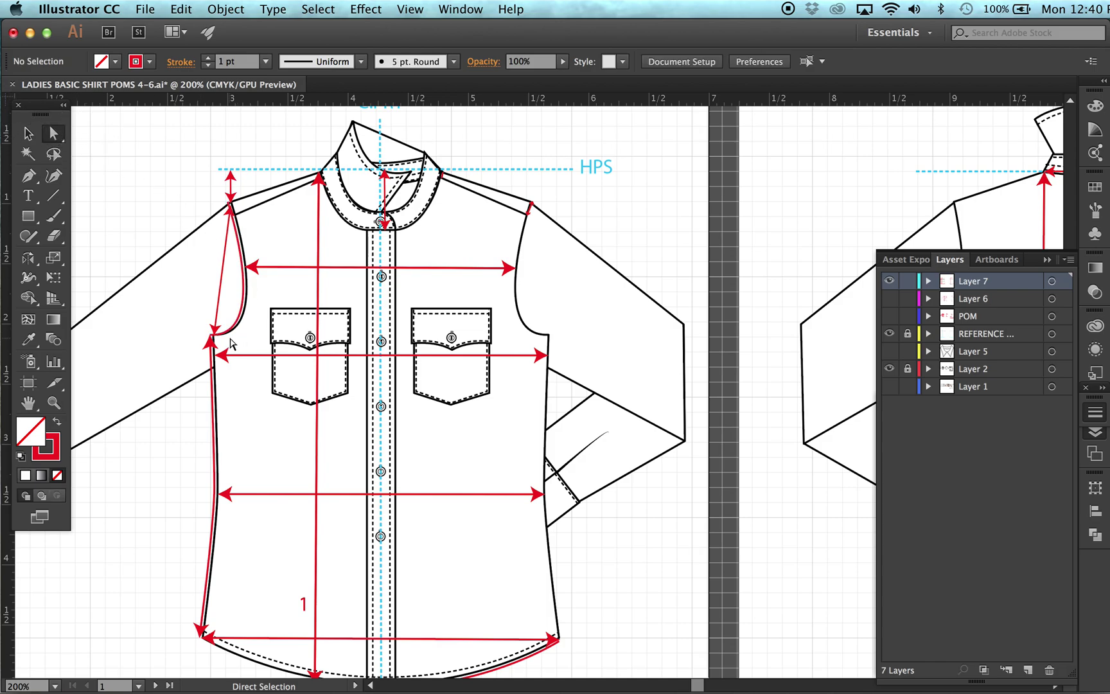
Try to add Arrow 10 arrowheads to both ends of the front sketch's red armhole curve
{"action": "key", "text": "super+equal"}
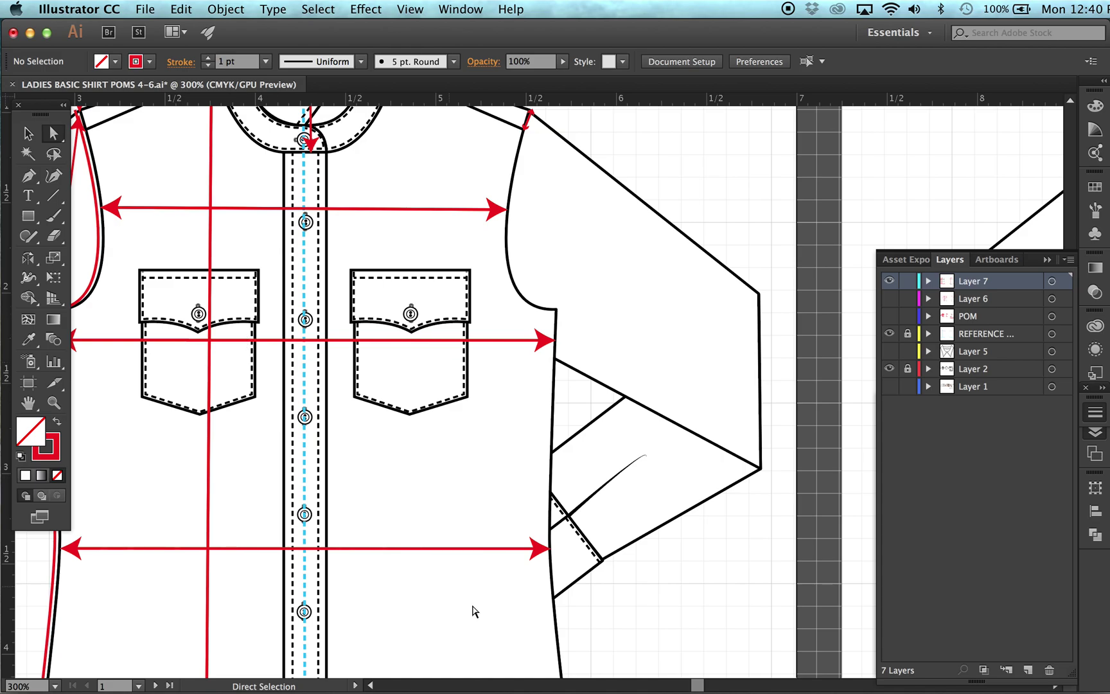
{"action": "scroll", "coordinate": [695, 686], "scroll_direction": "left", "scroll_amount": 6}
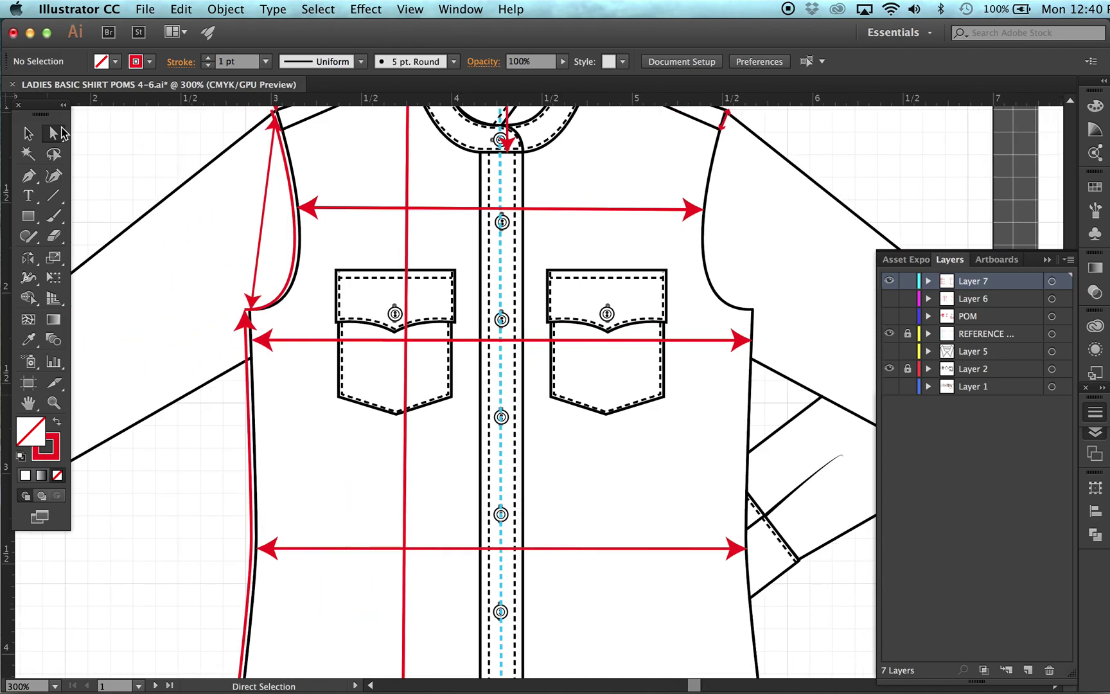
{"action": "left_click", "coordinate": [1093, 417]}
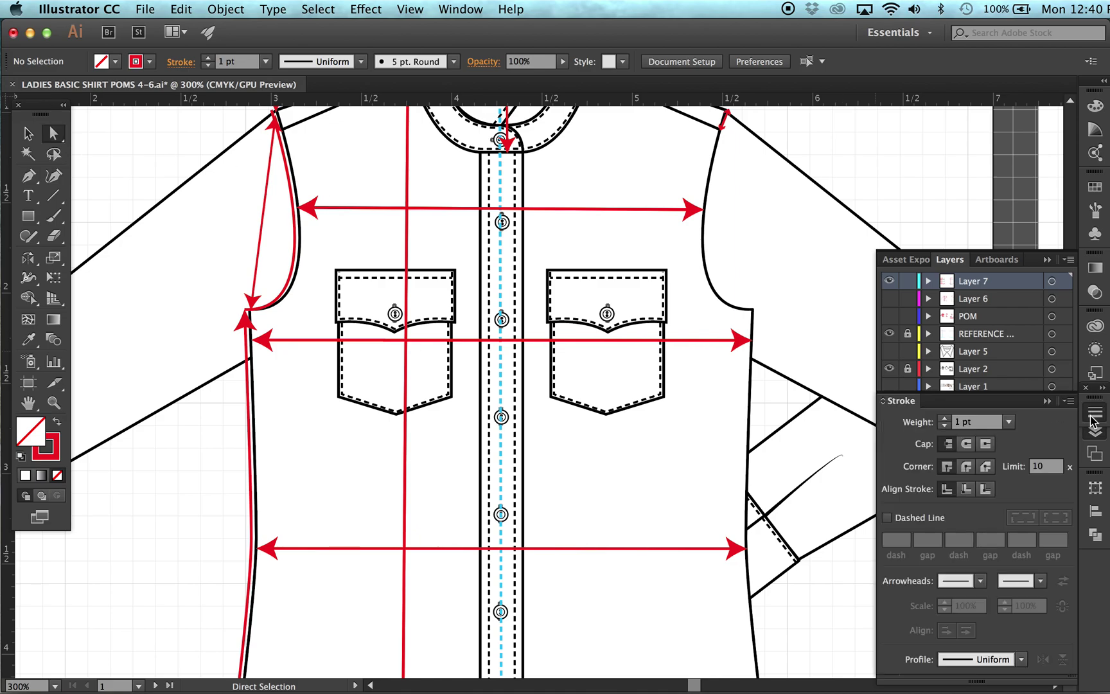
{"action": "left_click", "coordinate": [980, 581]}
{"action": "left_click_drag", "start_coordinate": [979, 377], "coordinate": [979, 401]}
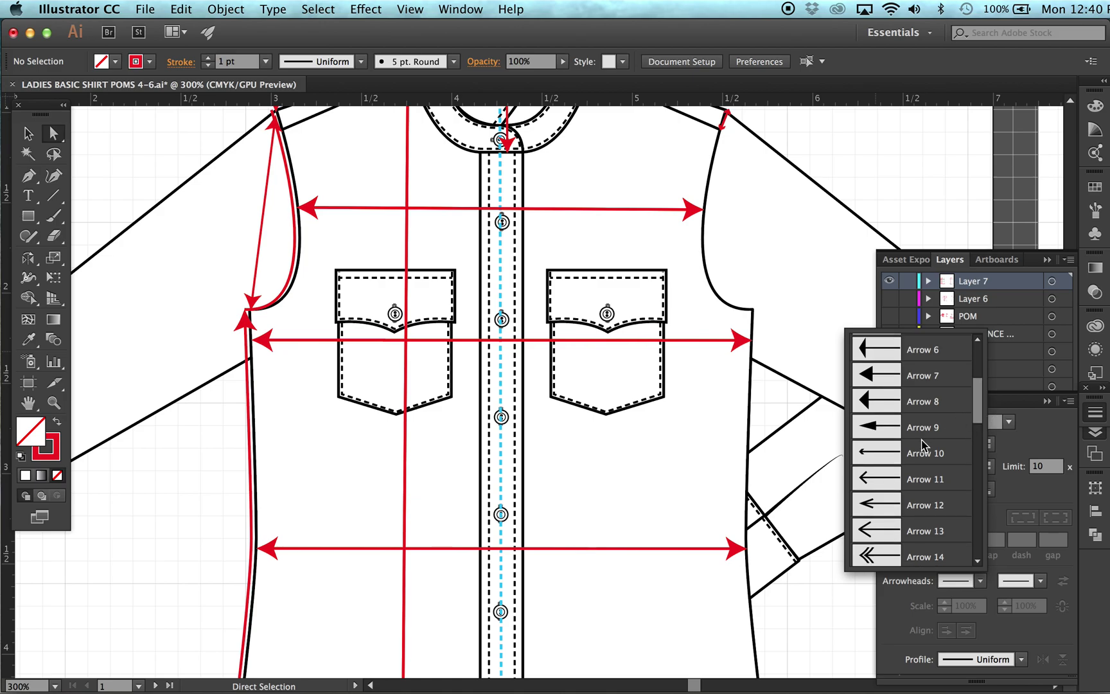
{"action": "left_click", "coordinate": [890, 462]}
{"action": "left_click", "coordinate": [1038, 581]}
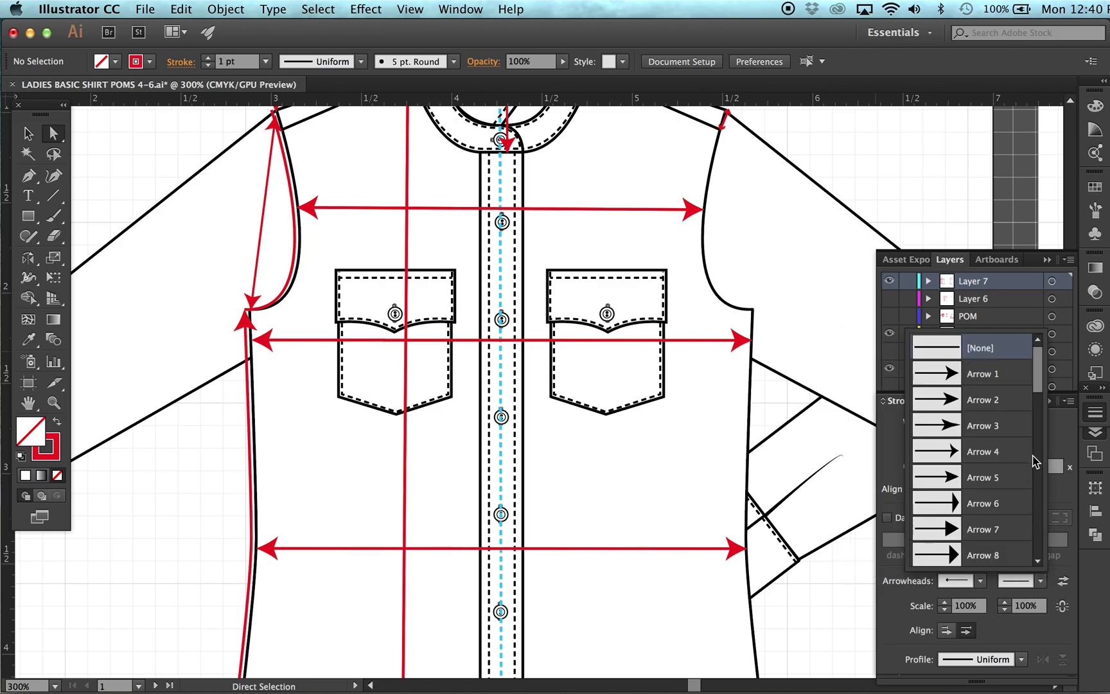
{"action": "left_click_drag", "start_coordinate": [1039, 366], "coordinate": [1039, 410]}
{"action": "left_click", "coordinate": [964, 444]}
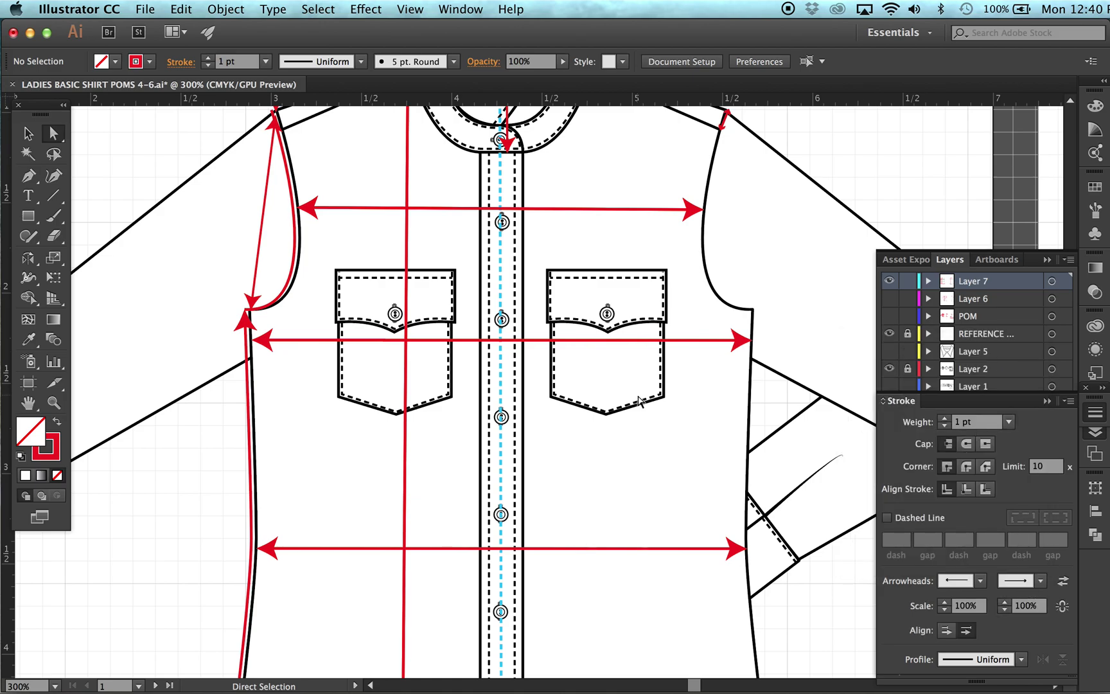
Select the front sketch's red armhole curve and give its stroke Arrow 10 arrowheads at both ends
{"action": "left_click", "coordinate": [299, 256]}
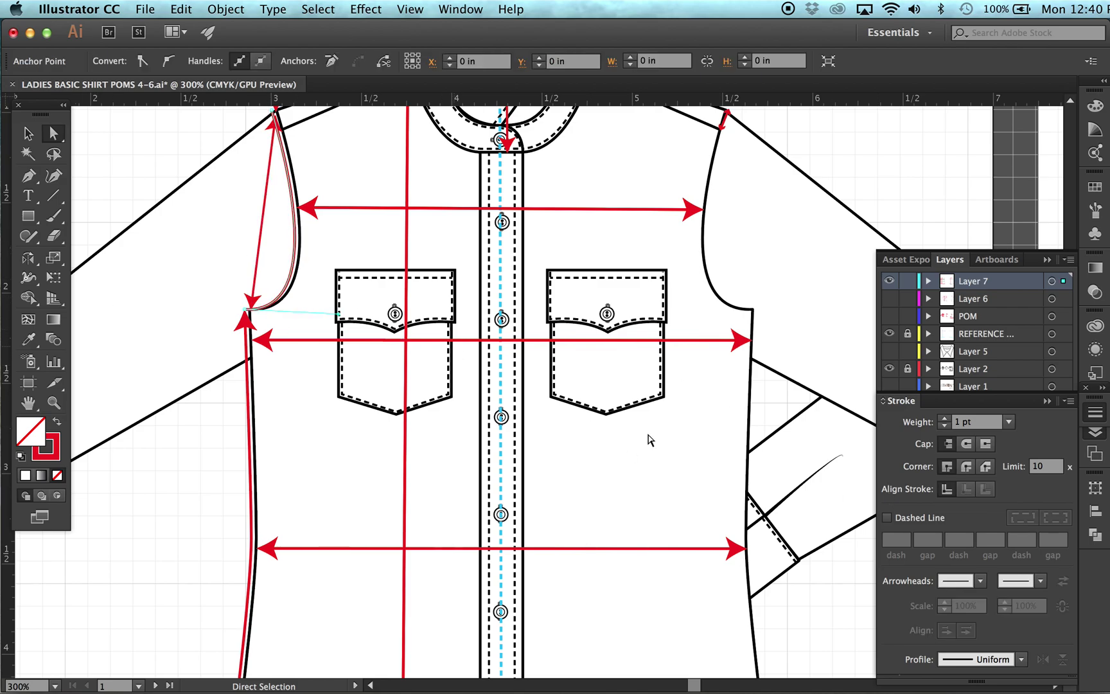
{"action": "left_click", "coordinate": [1031, 580]}
{"action": "scroll", "coordinate": [981, 405], "scroll_direction": "down", "scroll_amount": 5}
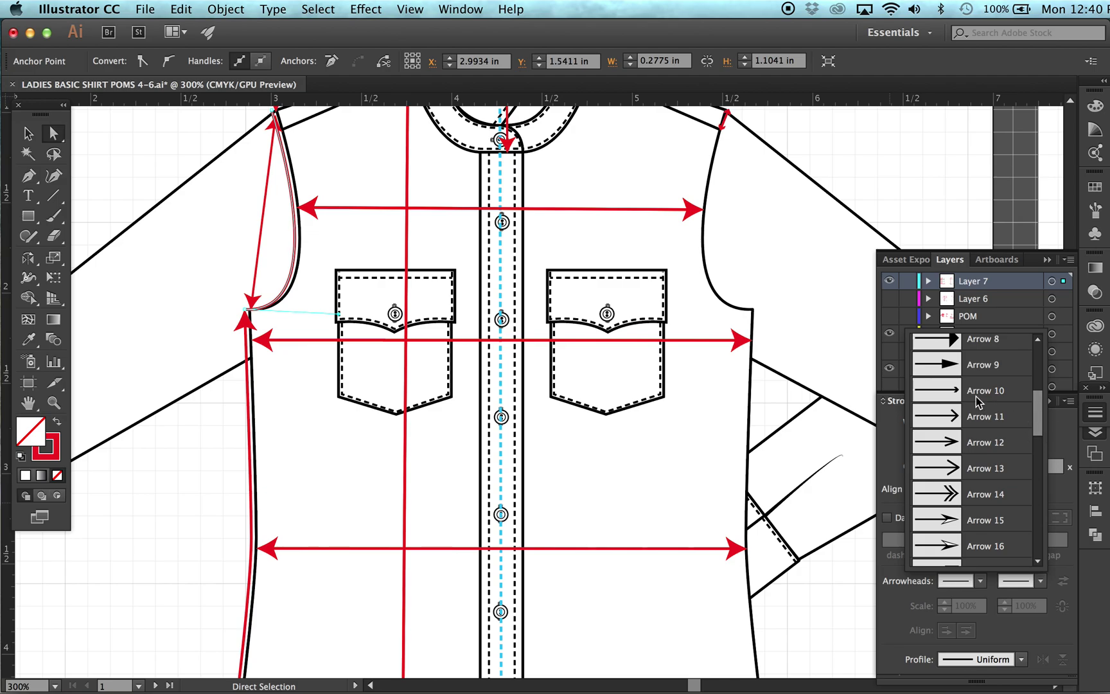
{"action": "left_click", "coordinate": [980, 398]}
{"action": "left_click", "coordinate": [980, 580]}
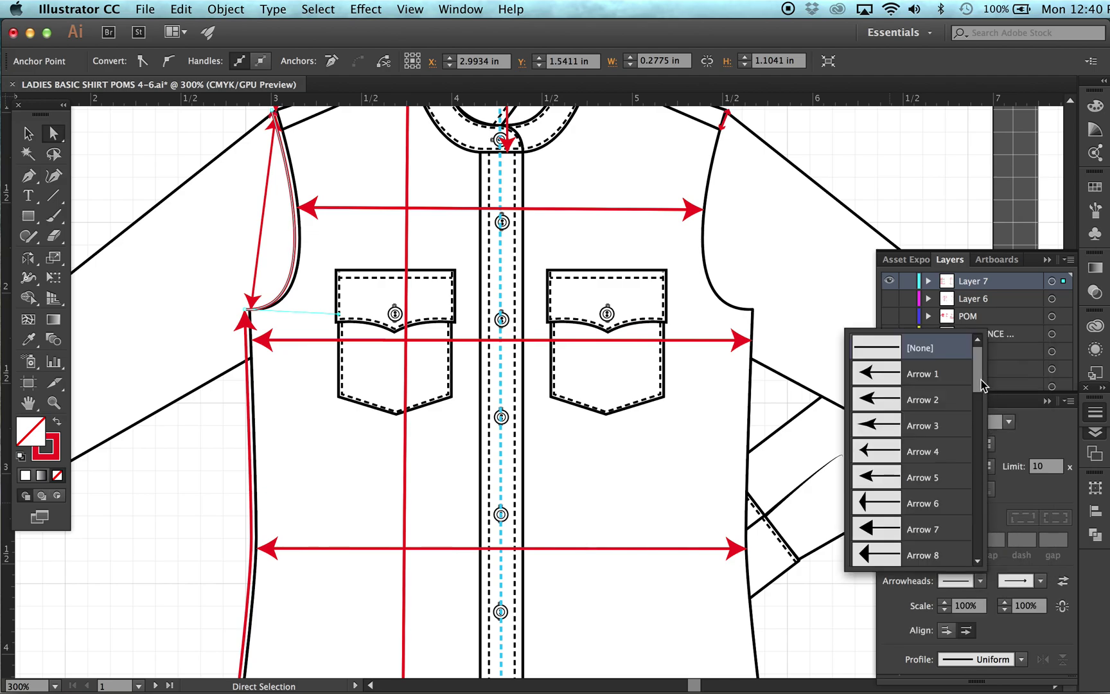
{"action": "scroll", "coordinate": [981, 384], "scroll_direction": "down", "scroll_amount": 5}
{"action": "left_click", "coordinate": [893, 425]}
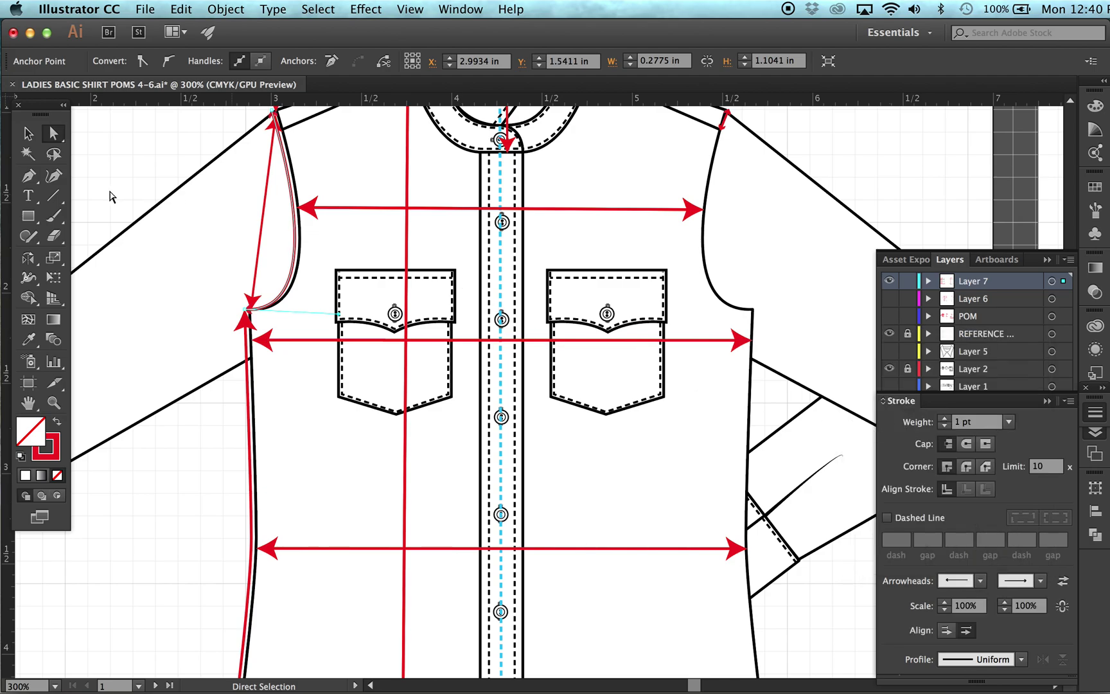
{"action": "left_click", "coordinate": [285, 309]}
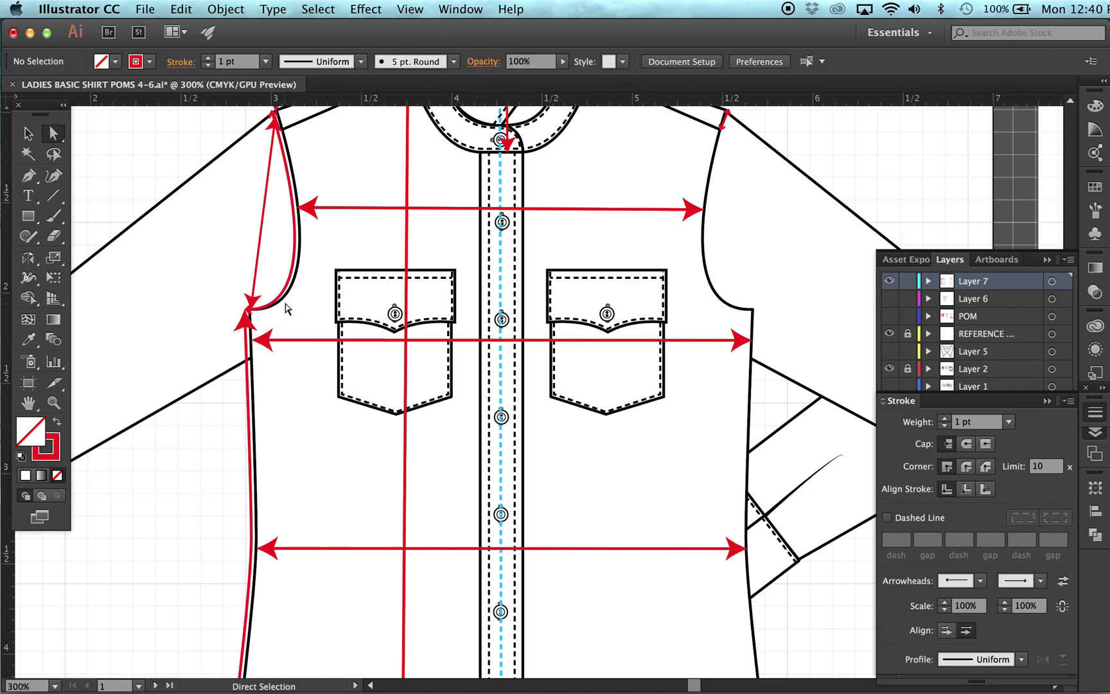
Move the underarm end of the front sketch's red armhole curve slightly up and inward to the side seam corner
{"action": "left_click", "coordinate": [249, 310]}
{"action": "left_click_drag", "start_coordinate": [246, 312], "coordinate": [250, 304]}
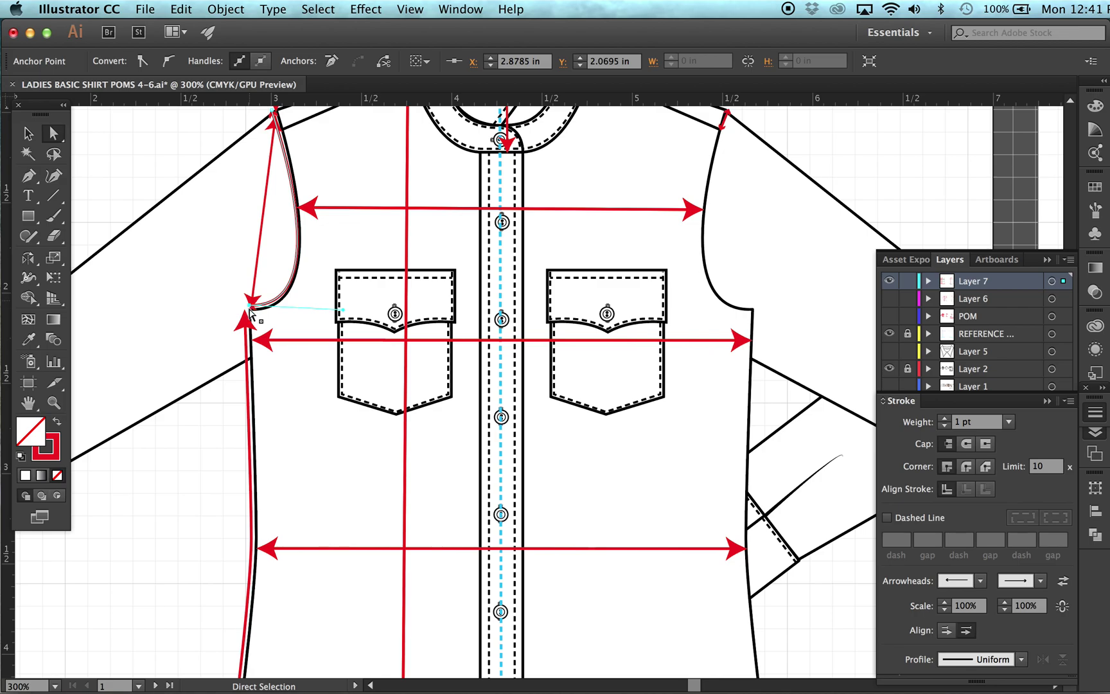
{"action": "scroll", "coordinate": [288, 188], "scroll_direction": "up", "scroll_amount": 2}
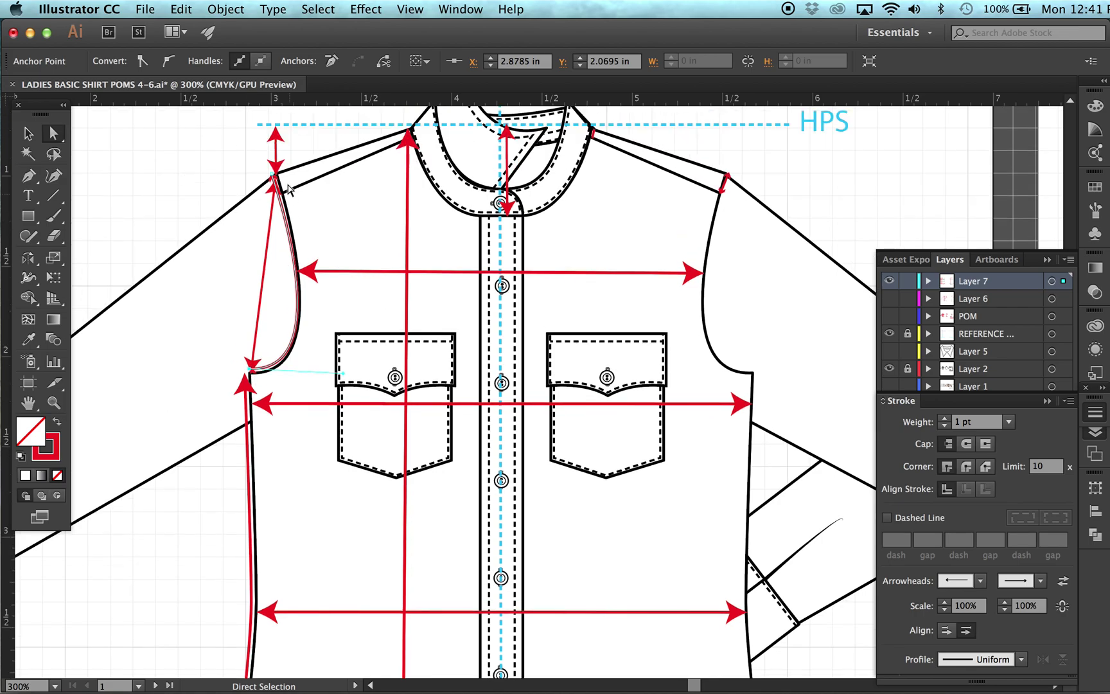
{"action": "left_click", "coordinate": [239, 160]}
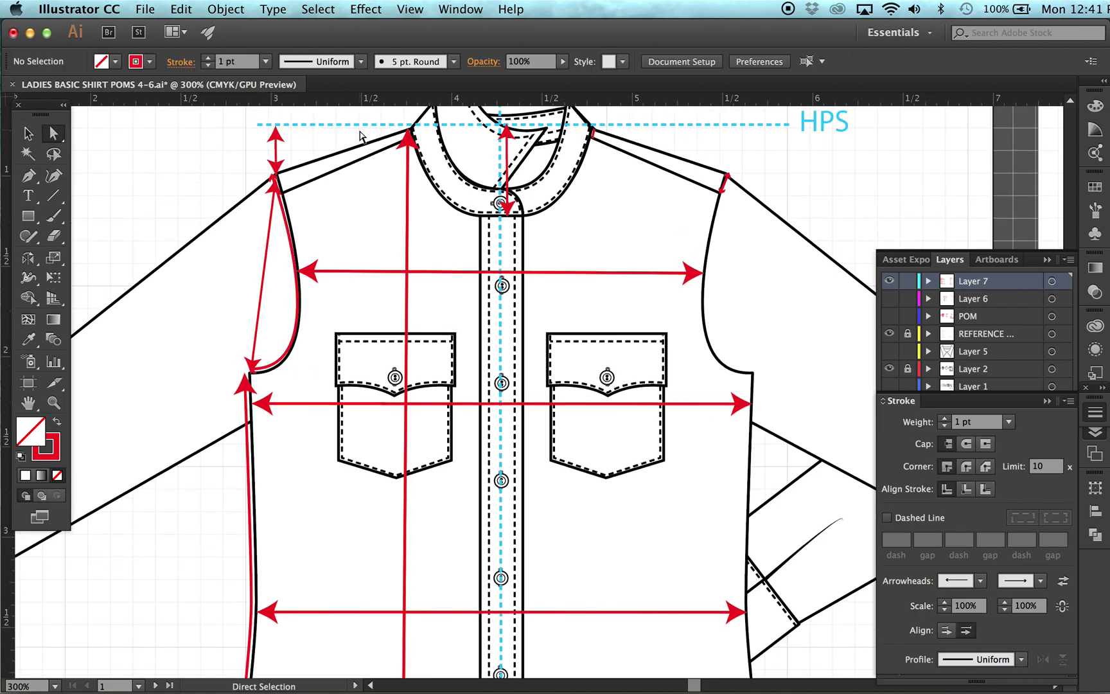
Shift the lower end of the straight shoulder-to-underarm arrow slightly outward to separate it from the armhole curve
{"action": "left_click", "coordinate": [270, 237]}
{"action": "left_click_drag", "start_coordinate": [275, 175], "coordinate": [275, 174]}
{"action": "left_click_drag", "start_coordinate": [252, 377], "coordinate": [248, 379]}
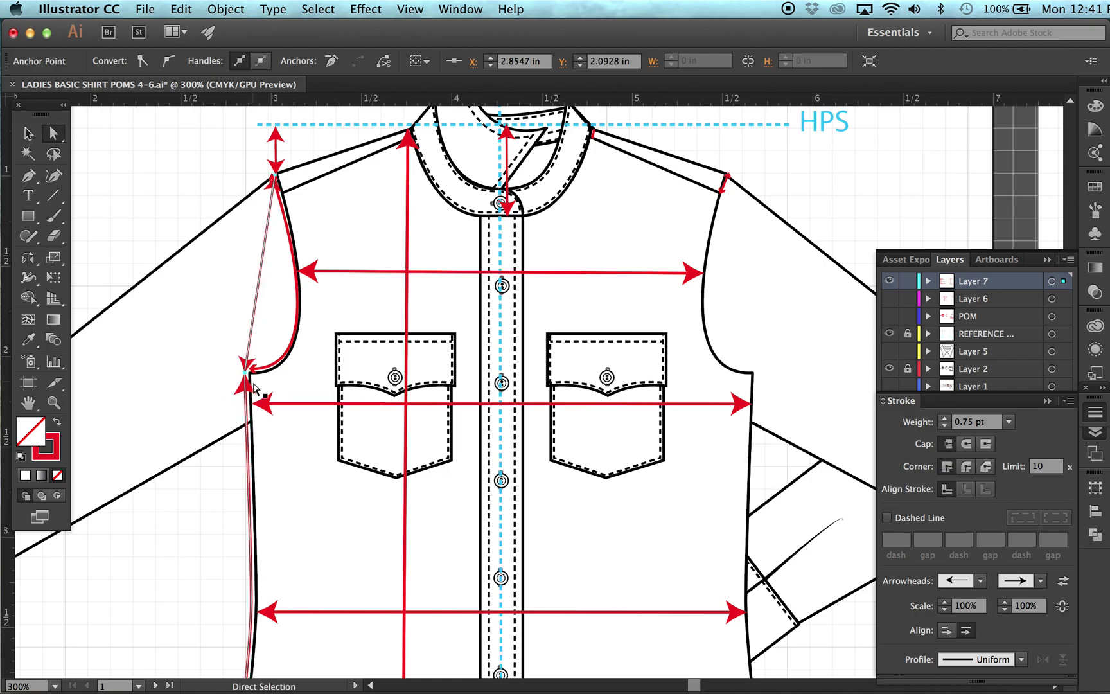
{"action": "left_click", "coordinate": [365, 523]}
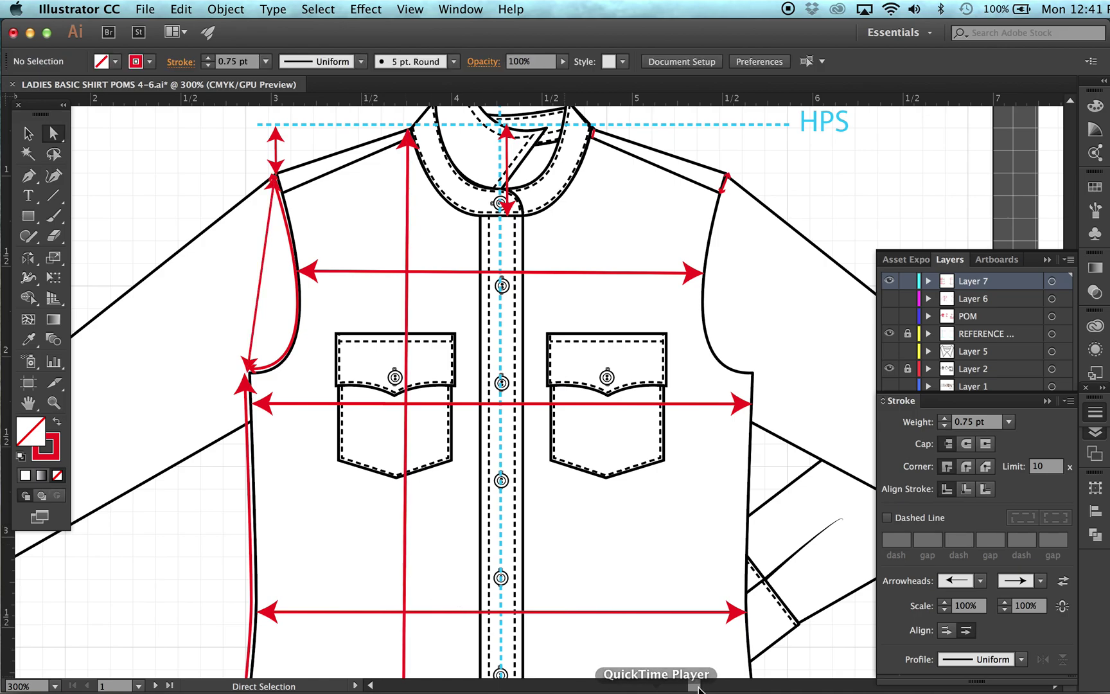
Copy the back sketch's left armhole curve from Layer 2 into Layer 7, offset slightly outward, and relock Layer 2
{"action": "left_click_drag", "start_coordinate": [698, 688], "coordinate": [704, 686]}
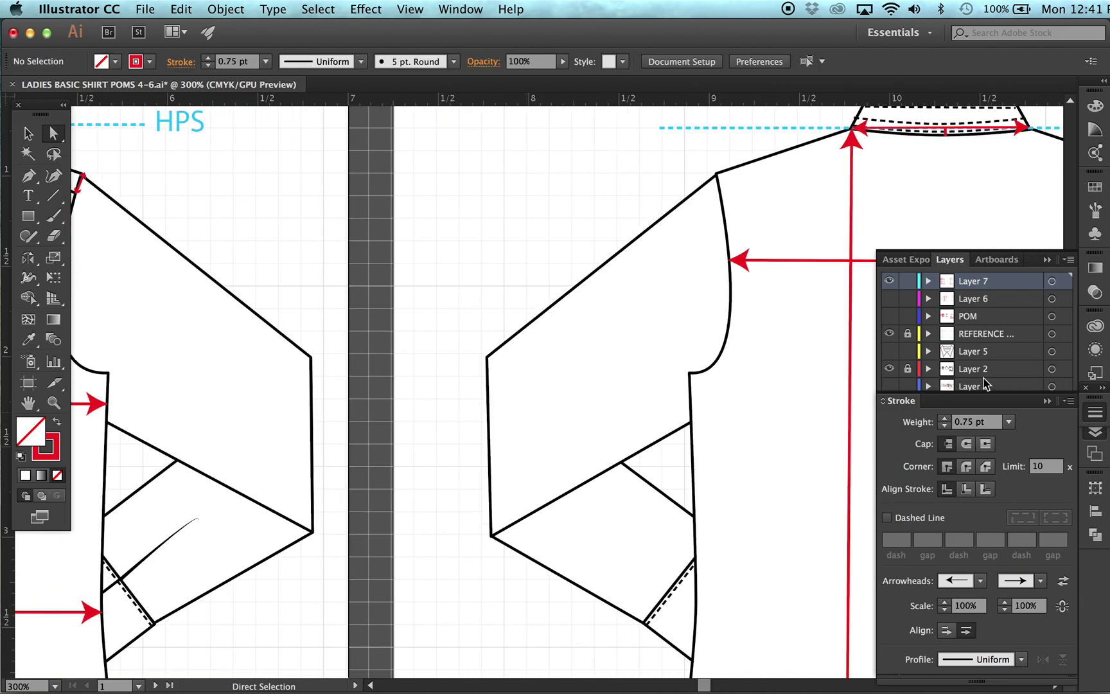
{"action": "left_click", "coordinate": [908, 369]}
{"action": "left_click", "coordinate": [731, 320]}
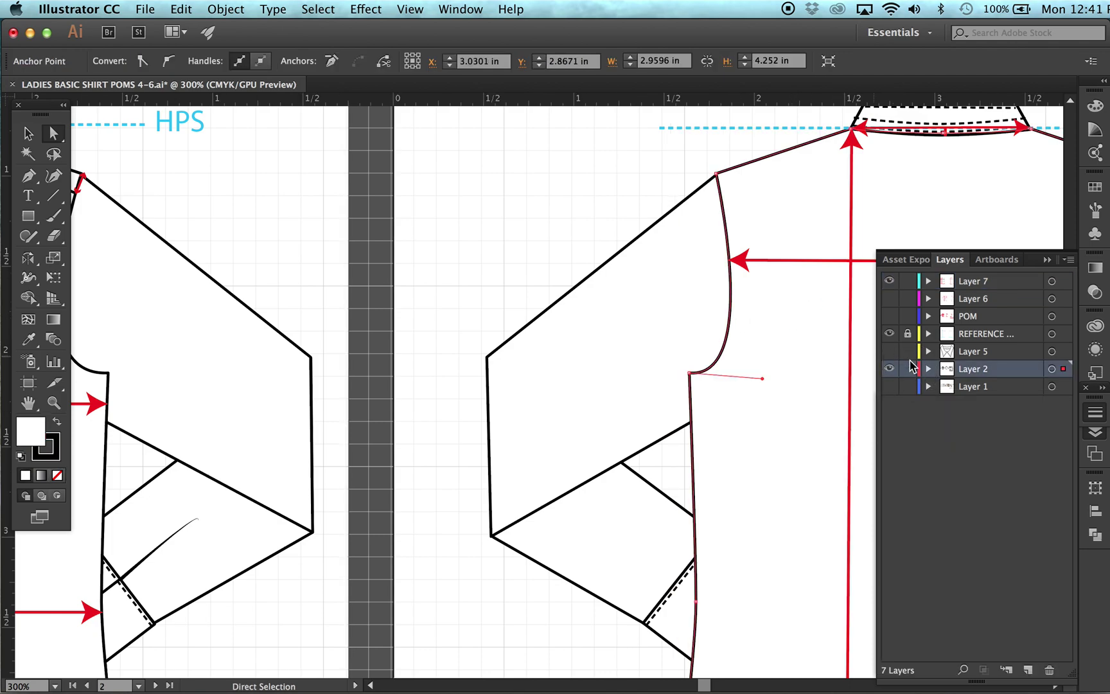
{"action": "left_click", "coordinate": [907, 369]}
{"action": "left_click", "coordinate": [1014, 283]}
{"action": "key", "text": "super+a"}
{"action": "key", "text": "a"}
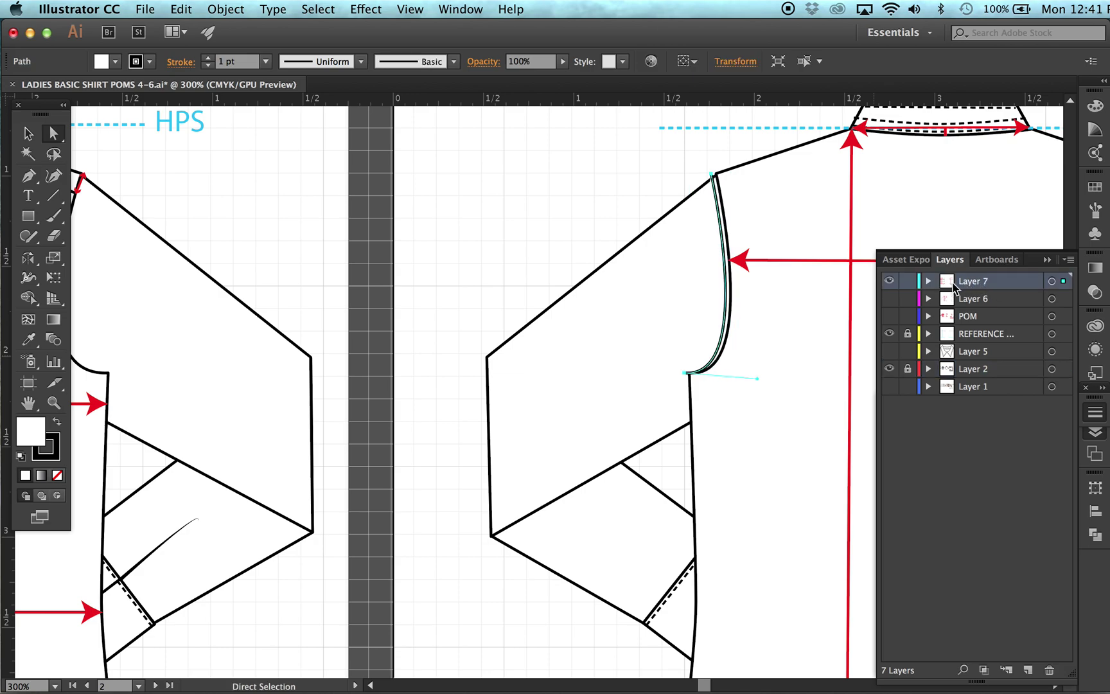
Apply the red stroke of the back length arrow to the copied back armhole curve with the Eyedropper
{"action": "key", "text": "i"}
{"action": "left_click", "coordinate": [849, 221]}
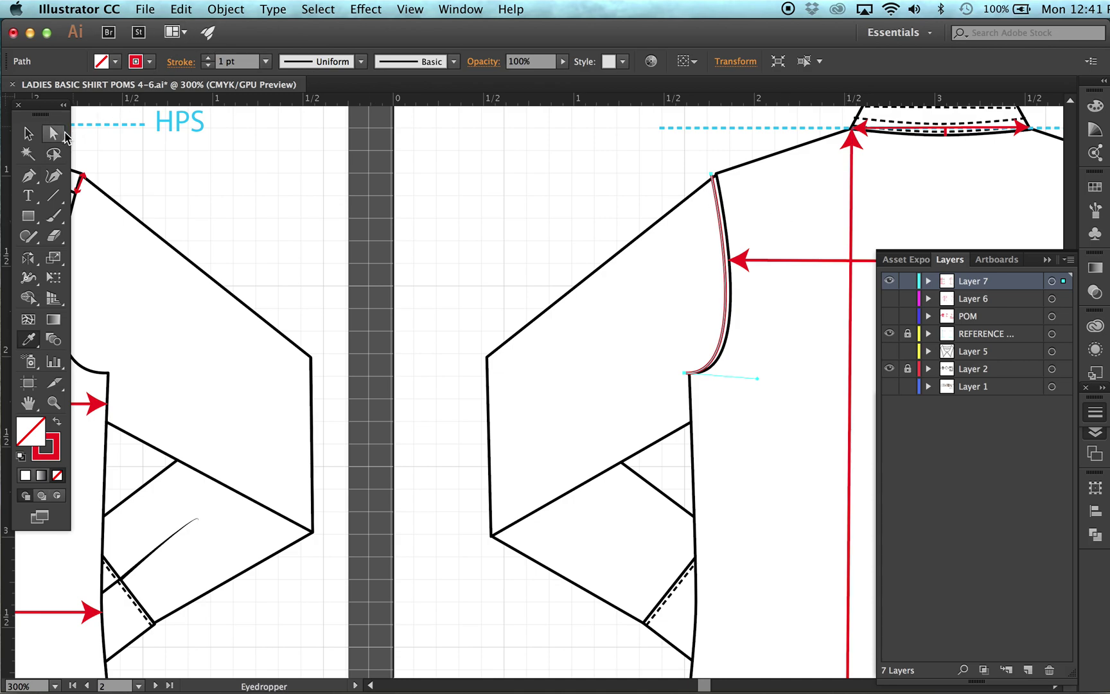
{"action": "left_click", "coordinate": [63, 134]}
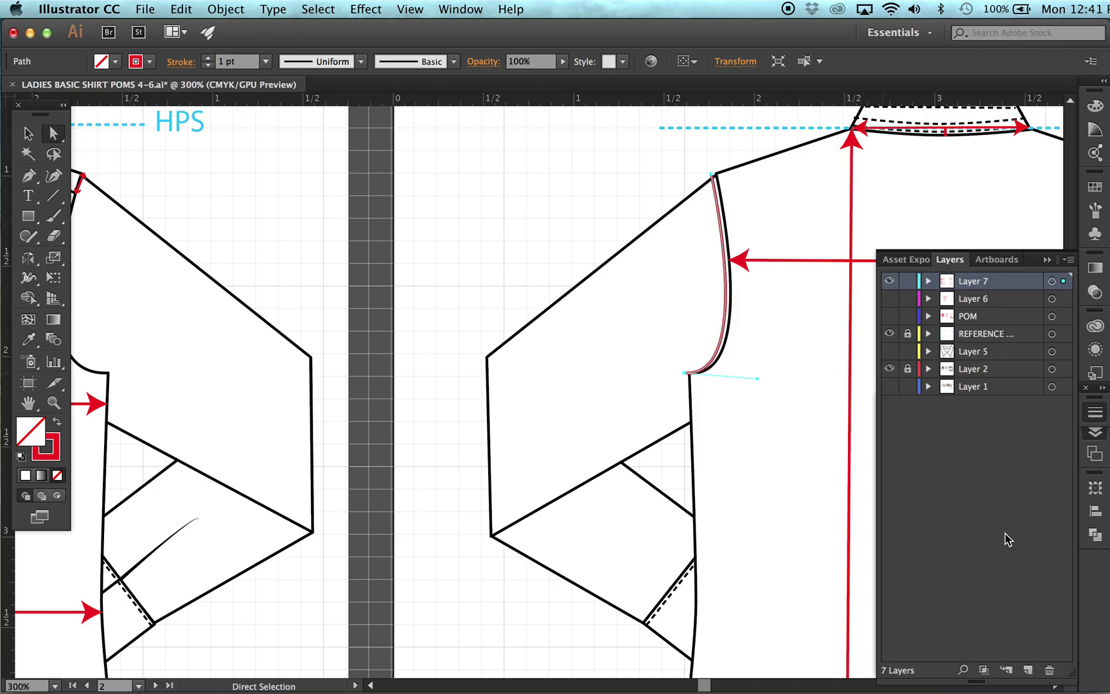
Add Arrow 1 arrowheads to both ends of the back armhole curve and move its underarm end to the side seam corner
{"action": "left_click", "coordinate": [1093, 415]}
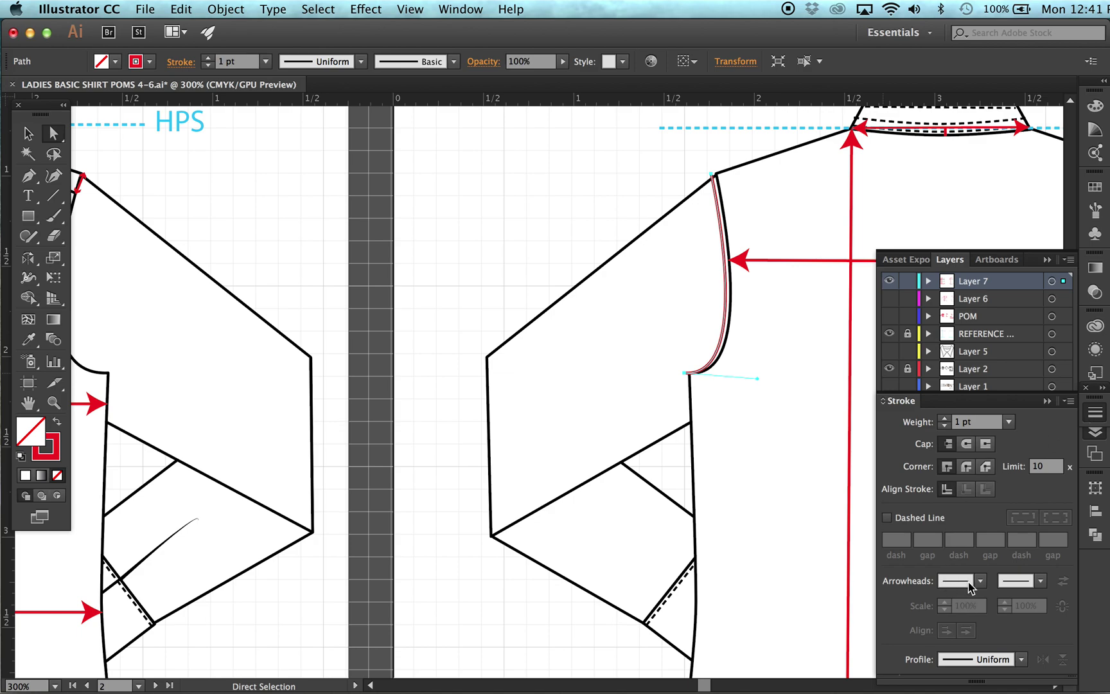
{"action": "left_click", "coordinate": [979, 580]}
{"action": "left_click", "coordinate": [949, 379]}
{"action": "left_click", "coordinate": [1036, 580]}
{"action": "left_click", "coordinate": [1015, 376]}
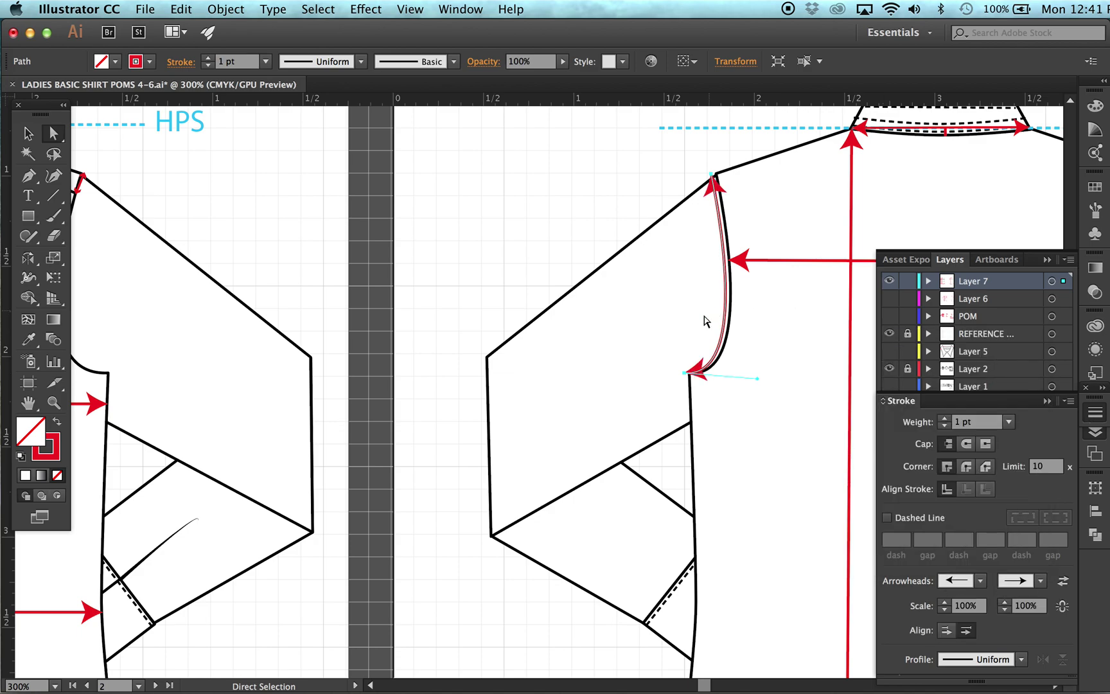
{"action": "left_click_drag", "start_coordinate": [686, 379], "coordinate": [690, 375]}
{"action": "left_click", "coordinate": [667, 386]}
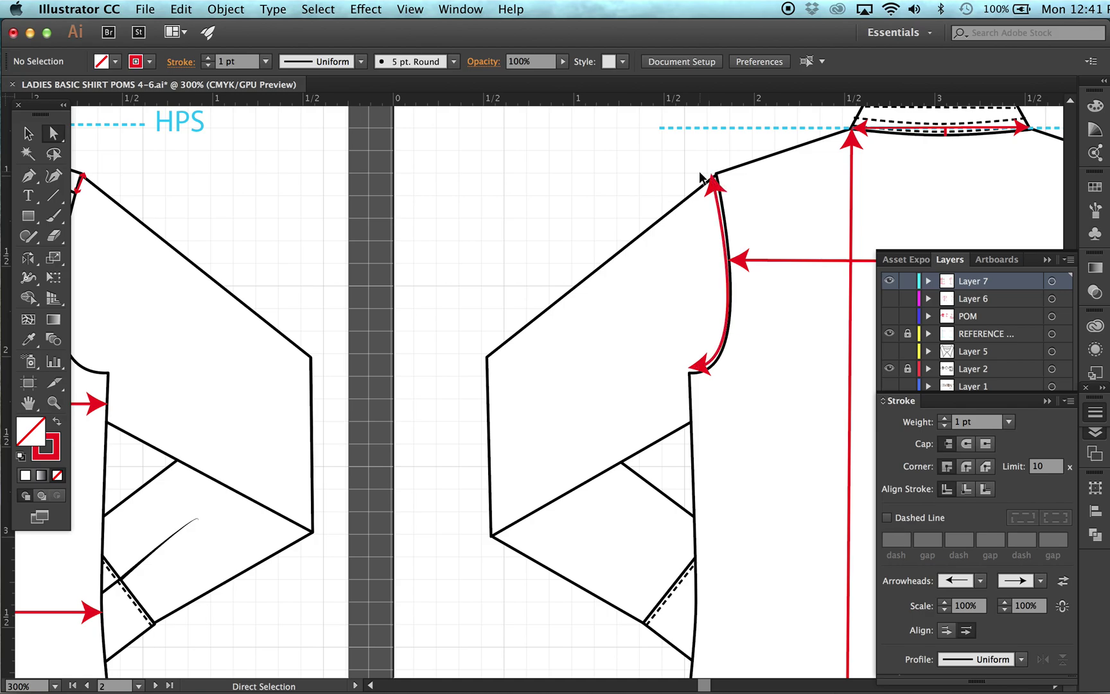
Duplicate the front sketch's horizontal arrow between the armholes and place the copy with its inner end at the left shoulder point
{"action": "key", "text": "super+minus"}
{"action": "key", "text": "super+minus"}
{"action": "key", "text": "super+minus"}
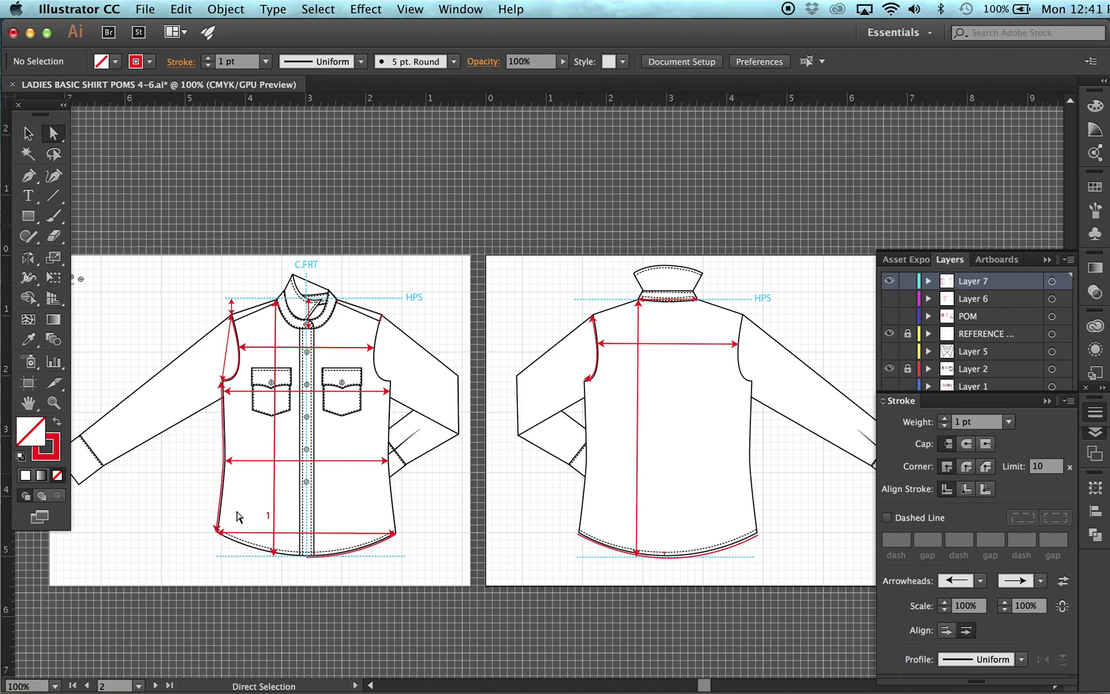
{"action": "left_click_drag", "start_coordinate": [321, 350], "coordinate": [177, 317]}
{"action": "scroll", "coordinate": [297, 424], "scroll_direction": "left", "scroll_amount": 5}
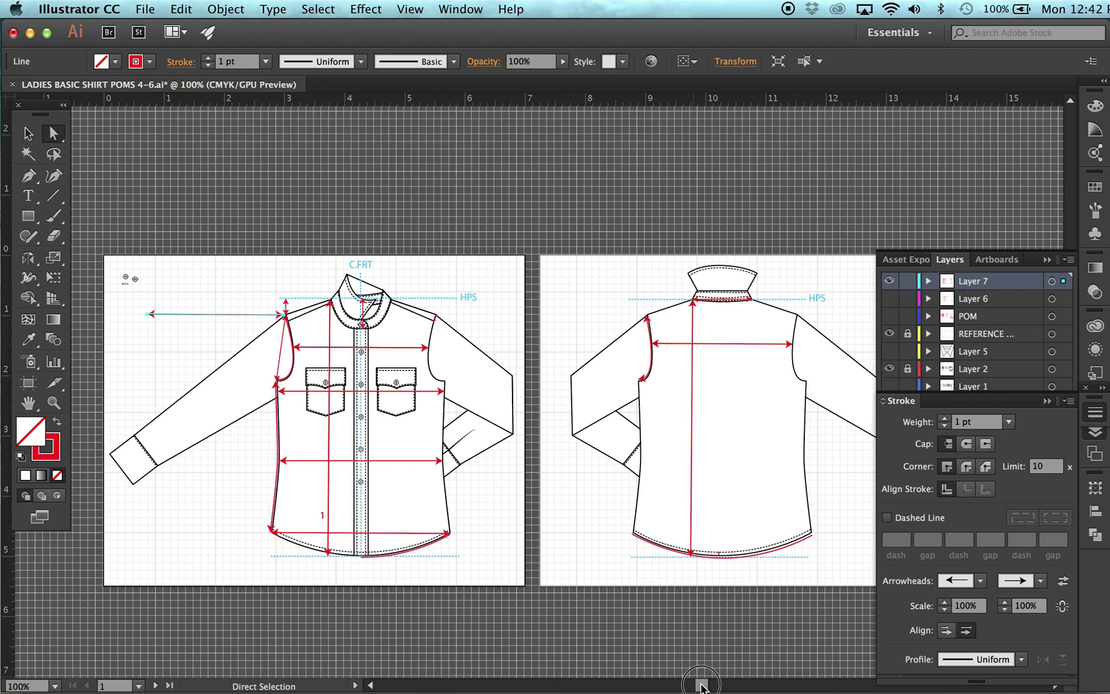
Move the copied arrow's outer end down to the cuff seam so the arrow follows the left sleeve's upper edge
{"action": "left_click_drag", "start_coordinate": [165, 316], "coordinate": [153, 431]}
{"action": "left_click", "coordinate": [154, 401]}
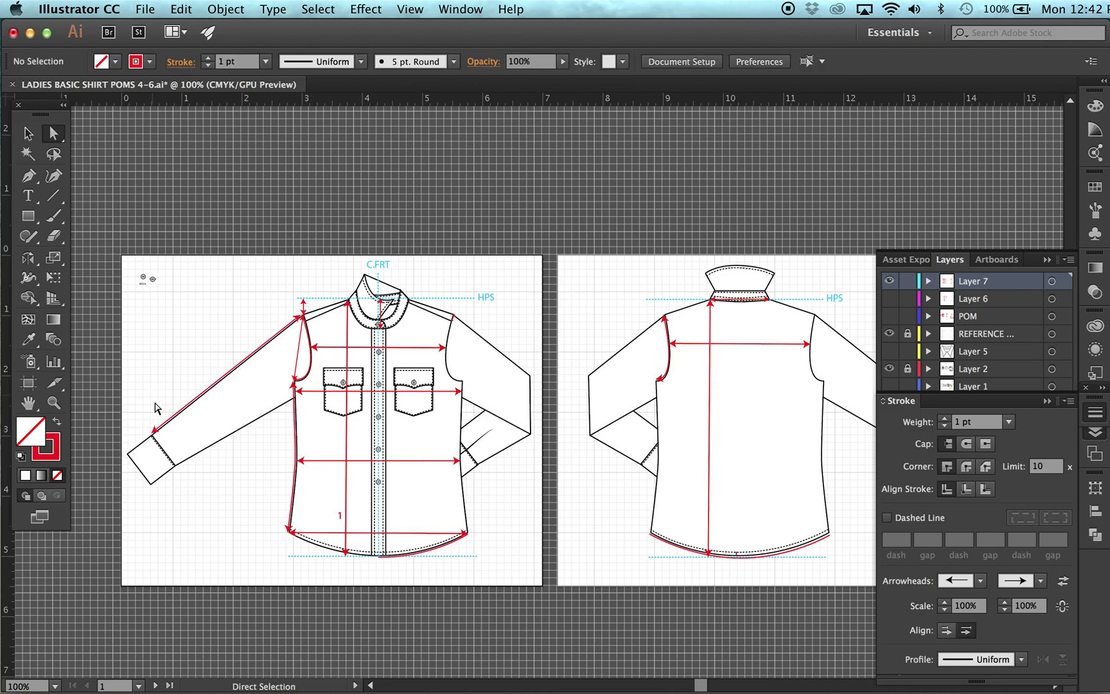
{"action": "left_click", "coordinate": [151, 435]}
{"action": "left_click", "coordinate": [152, 436]}
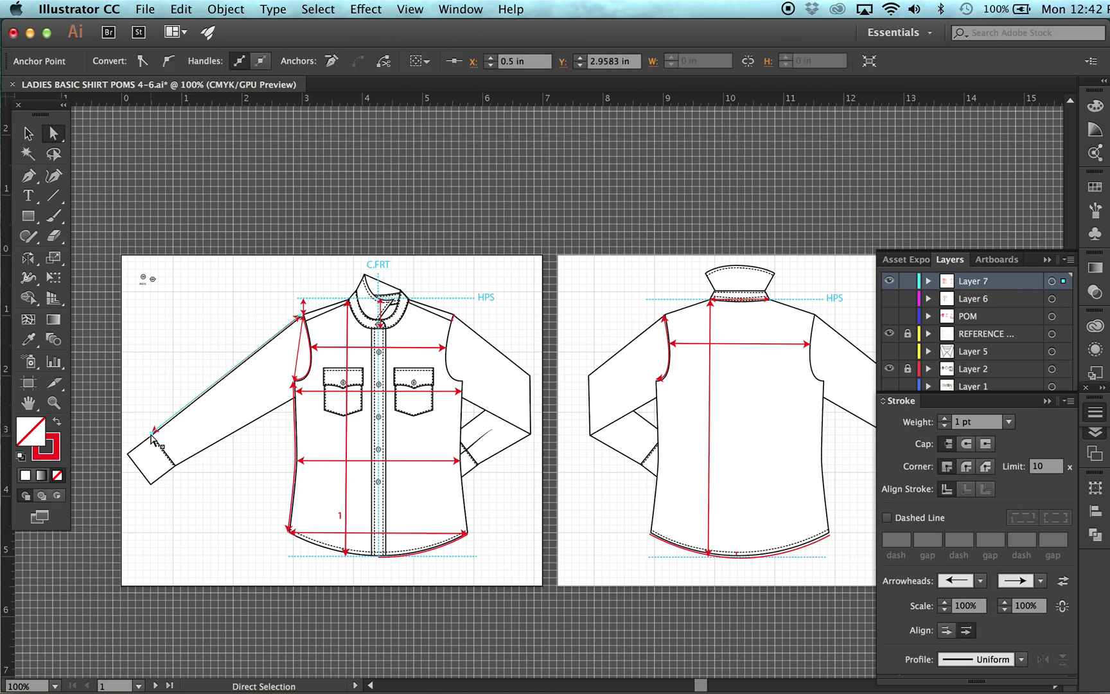
Duplicate the upper sleeve arrow and fit the copy along the left sleeve's lower edge from the side seam to the cuff seam
{"action": "left_click", "coordinate": [63, 408]}
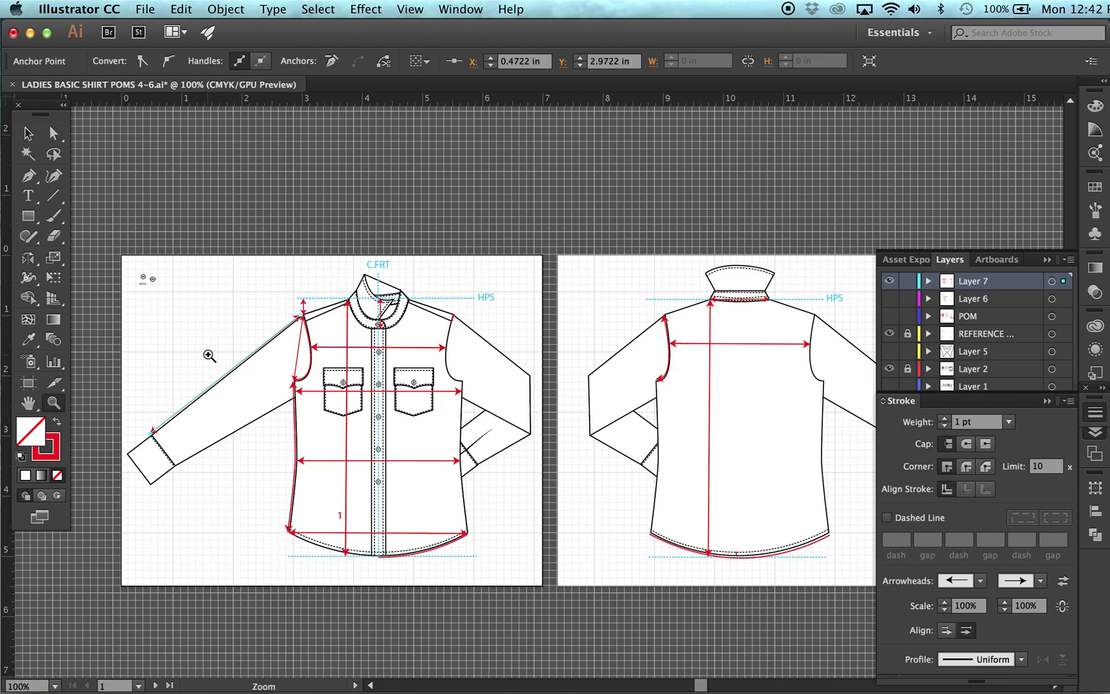
{"action": "key", "text": "v"}
{"action": "left_click_drag", "start_coordinate": [222, 376], "coordinate": [219, 460]}
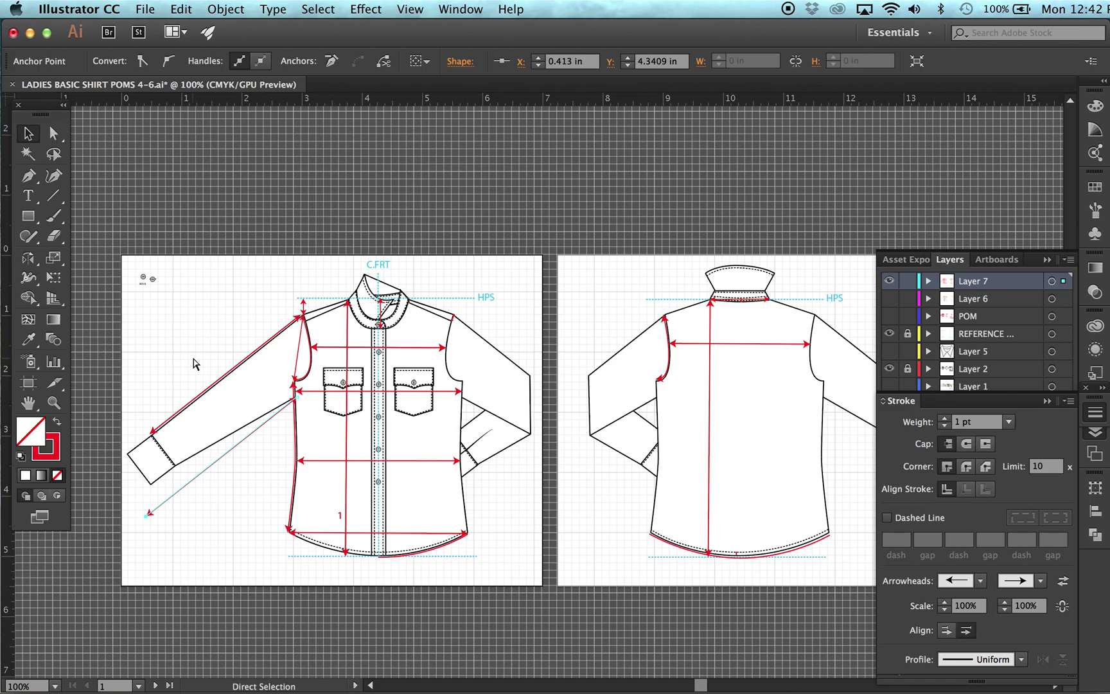
{"action": "key", "text": "super+equal"}
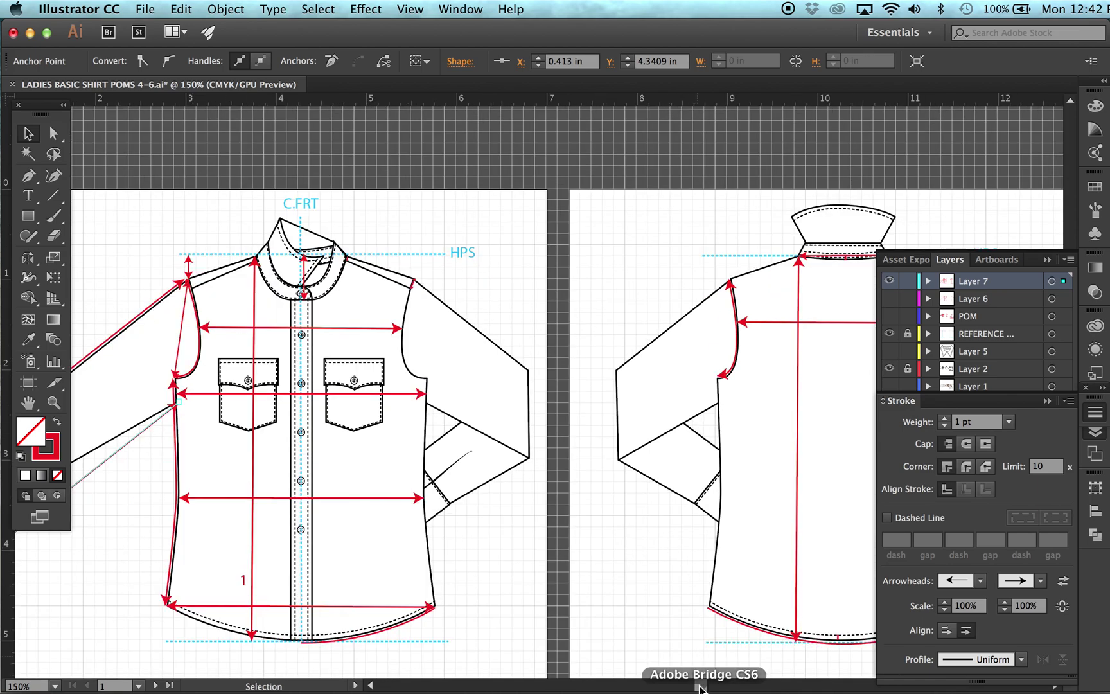
{"action": "scroll", "coordinate": [675, 676], "scroll_direction": "left", "scroll_amount": 5}
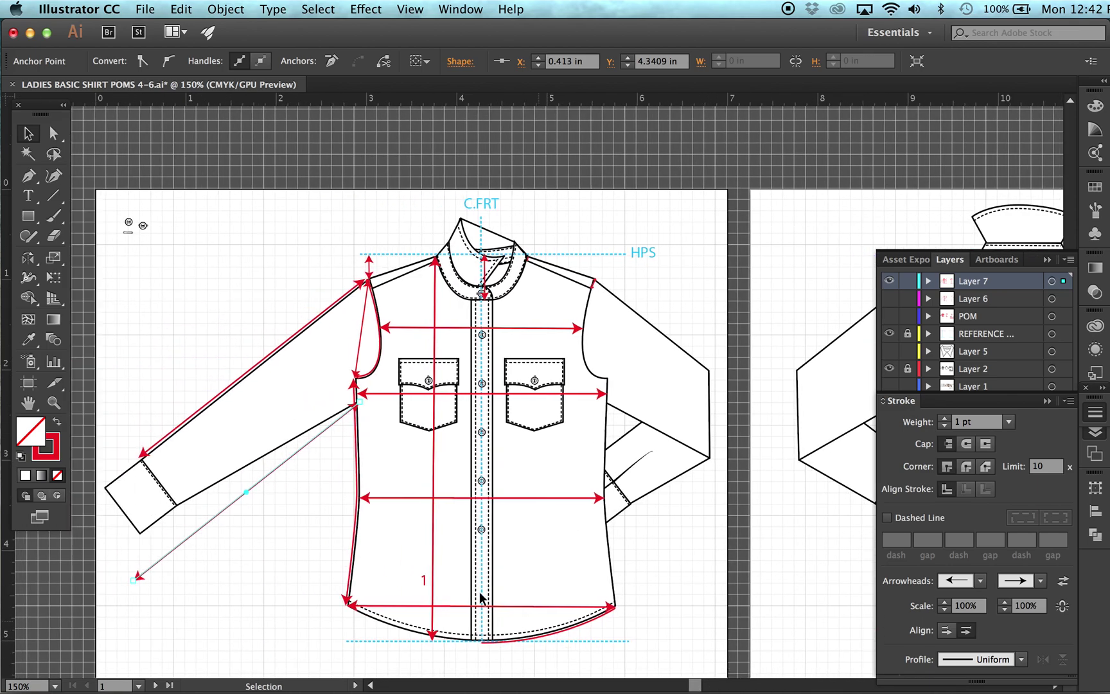
{"action": "key", "text": "a"}
{"action": "left_click_drag", "start_coordinate": [133, 578], "coordinate": [181, 506]}
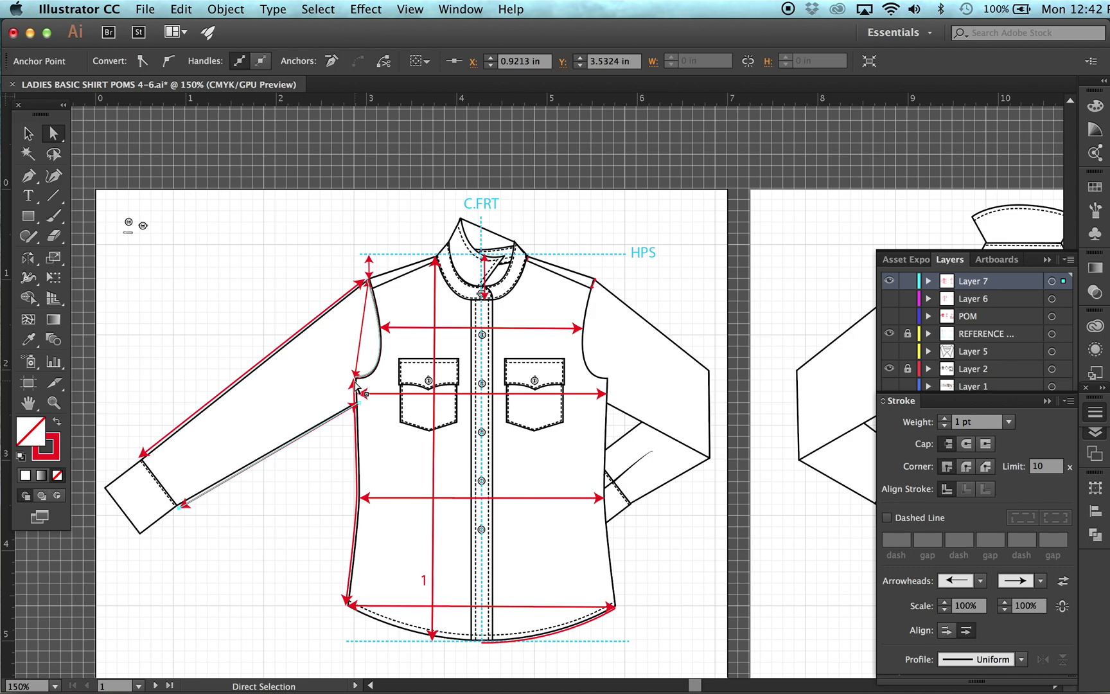
{"action": "left_click", "coordinate": [217, 518]}
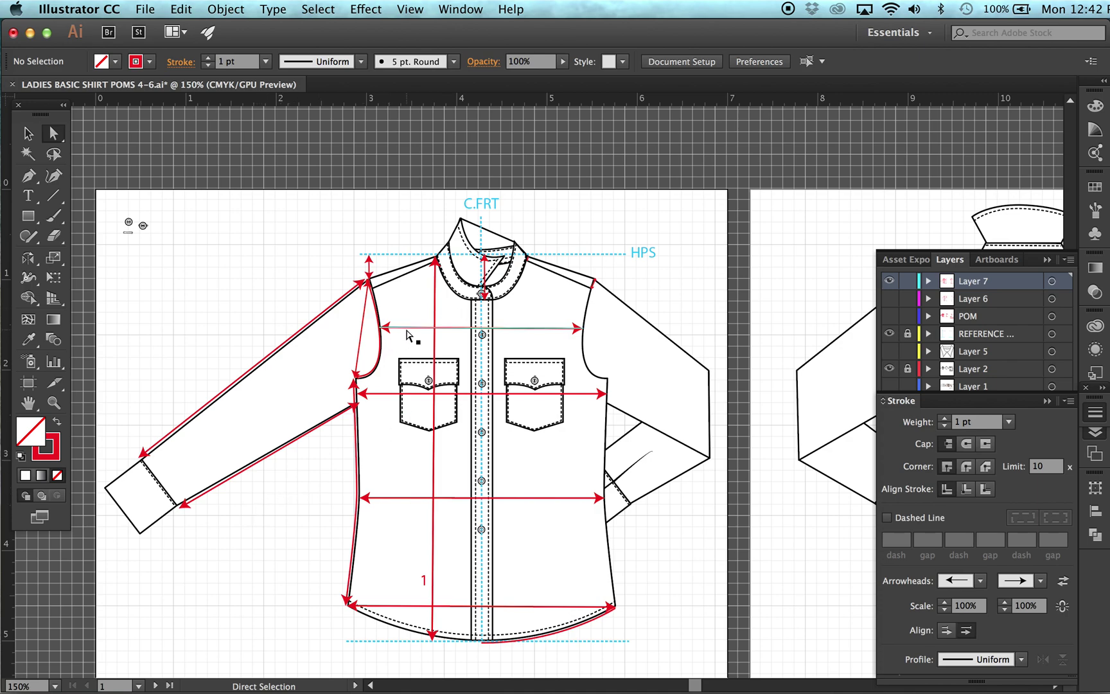
Duplicate the front sketch's across-chest arrow and fit the copy diagonally across the upper part of the folded right sleeve
{"action": "left_click_drag", "start_coordinate": [407, 332], "coordinate": [644, 405]}
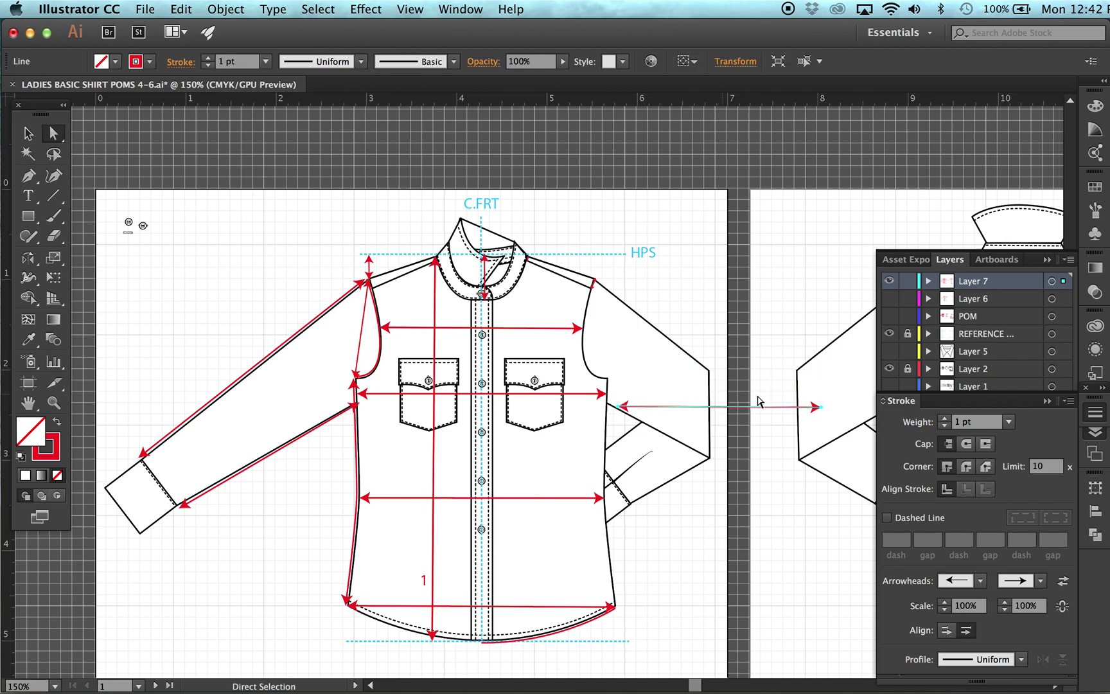
{"action": "left_click_drag", "start_coordinate": [821, 404], "coordinate": [669, 344]}
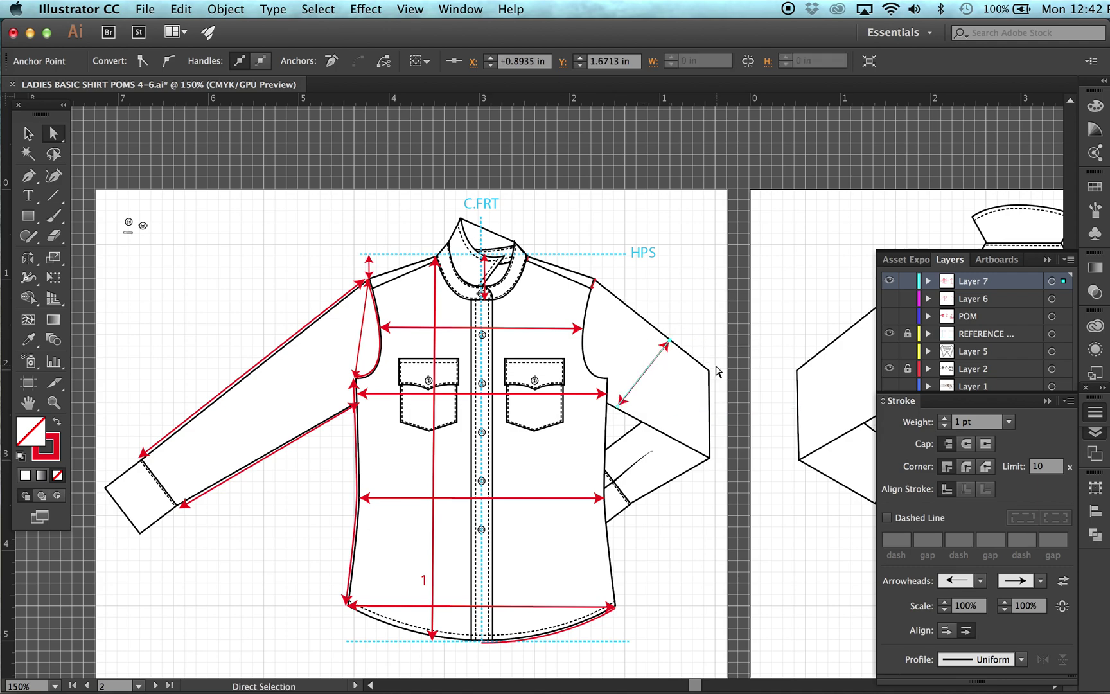
{"action": "left_click", "coordinate": [629, 417]}
{"action": "left_click_drag", "start_coordinate": [619, 409], "coordinate": [619, 418]}
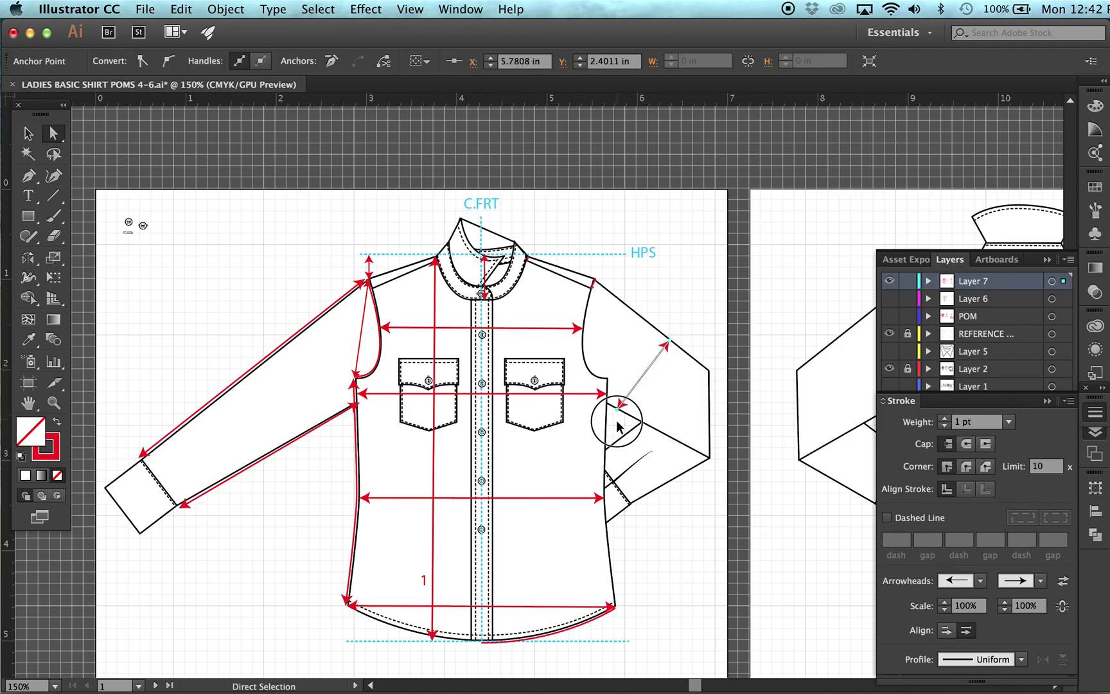
{"action": "left_click", "coordinate": [620, 435]}
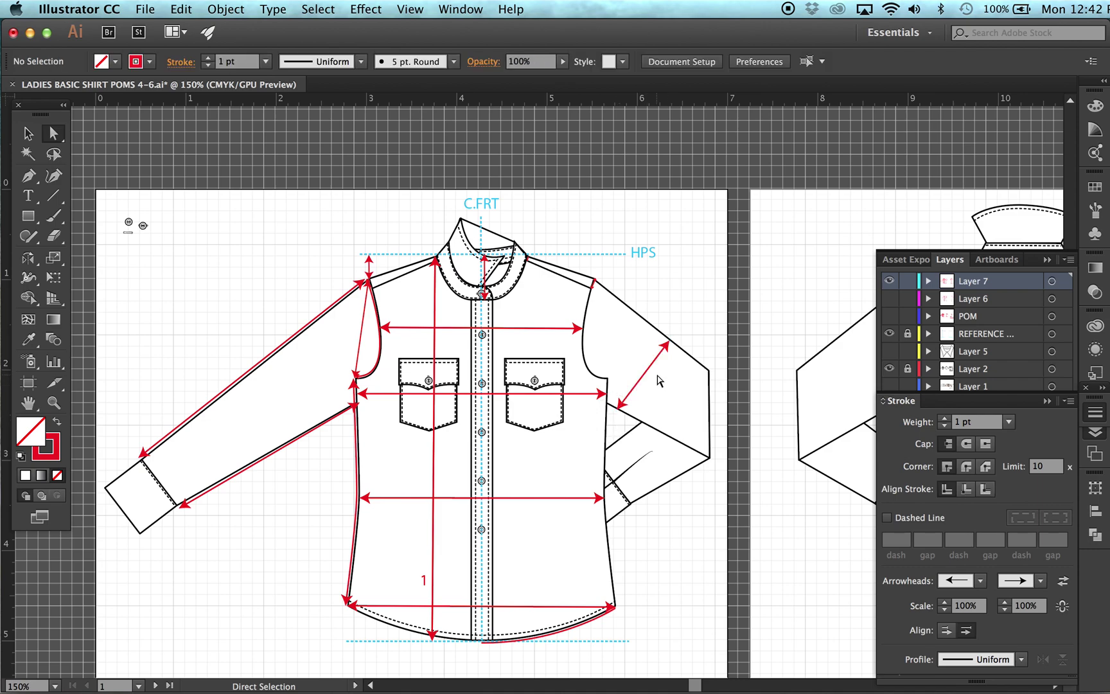
Duplicate the folded sleeve's width arrow onto the left sleeve and swing its lower end to the sleeve's underside
{"action": "left_click_drag", "start_coordinate": [645, 378], "coordinate": [236, 398]}
{"action": "key", "text": "super+z"}
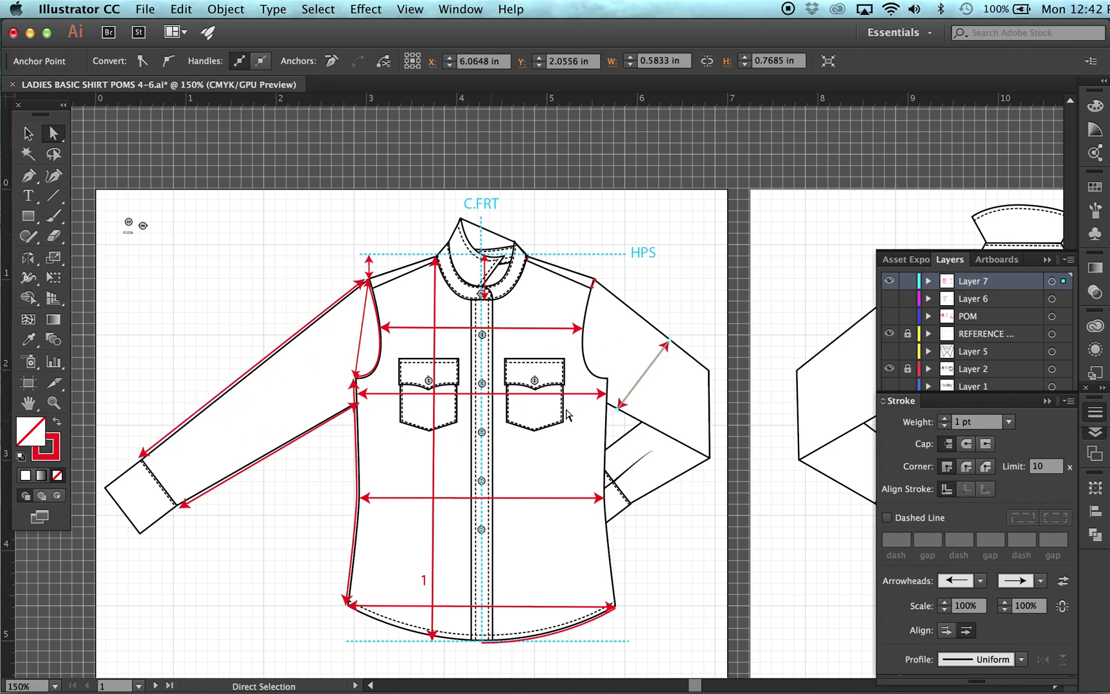
{"action": "left_click", "coordinate": [700, 329]}
{"action": "left_click_drag", "start_coordinate": [663, 360], "coordinate": [242, 380]}
{"action": "left_click_drag", "start_coordinate": [333, 408], "coordinate": [265, 411]}
{"action": "left_click", "coordinate": [297, 475]}
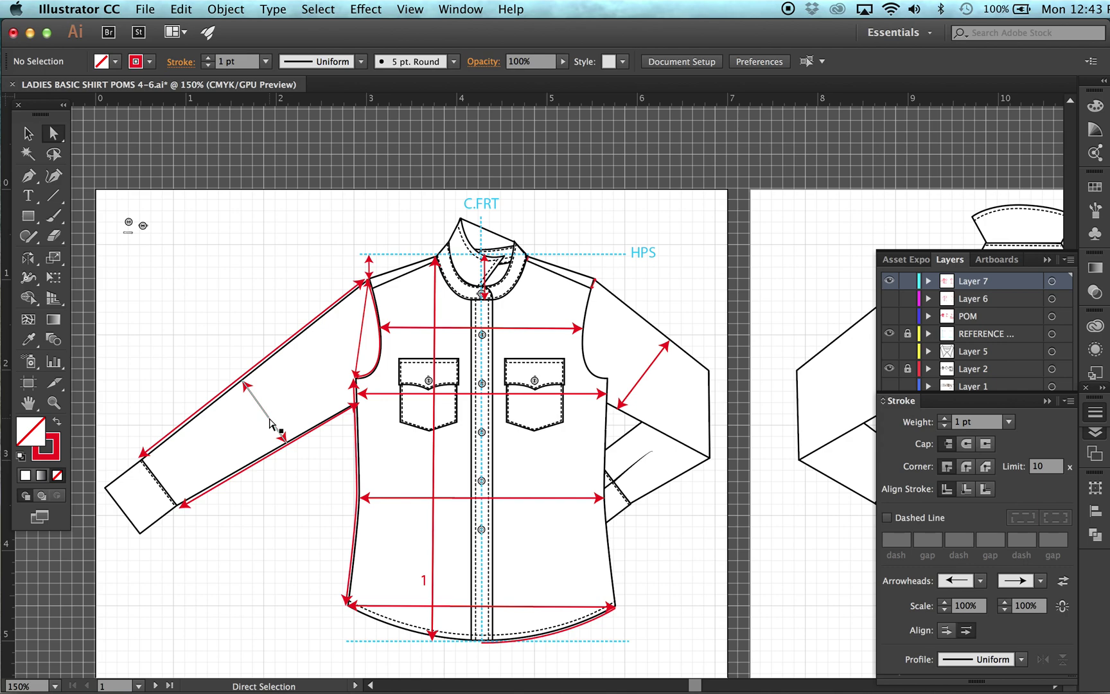
Duplicate the left sleeve's width arrow toward the cuff and shorten the copy at its lower end to fit the forearm
{"action": "left_click_drag", "start_coordinate": [270, 422], "coordinate": [219, 458]}
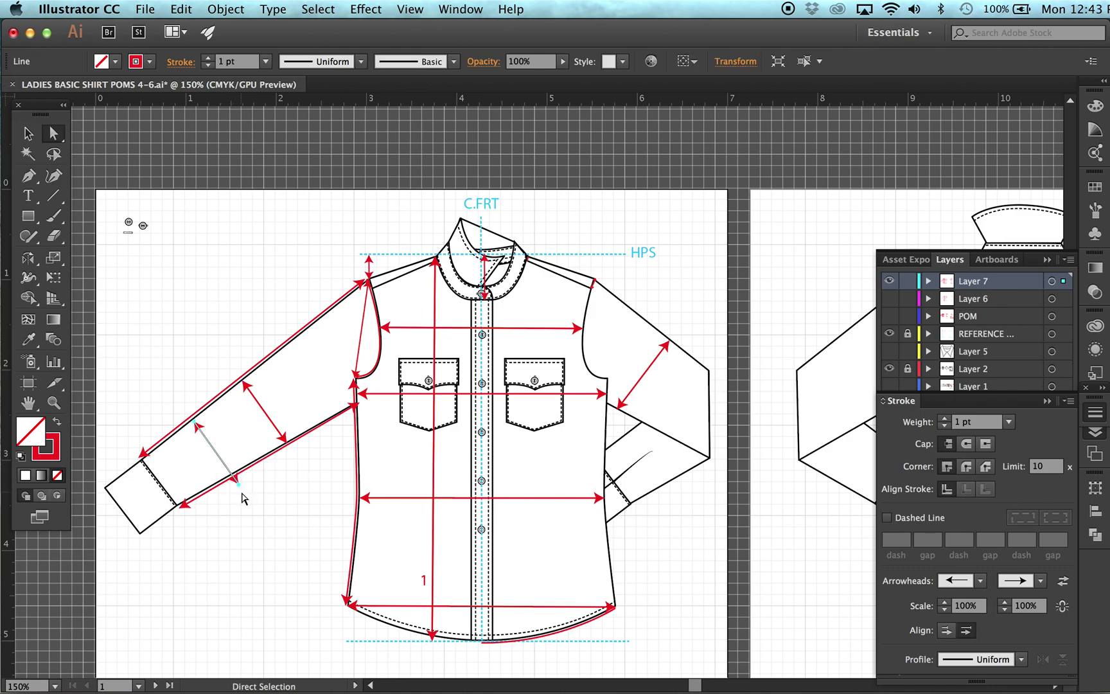
{"action": "left_click_drag", "start_coordinate": [242, 492], "coordinate": [233, 481]}
{"action": "left_click", "coordinate": [244, 492]}
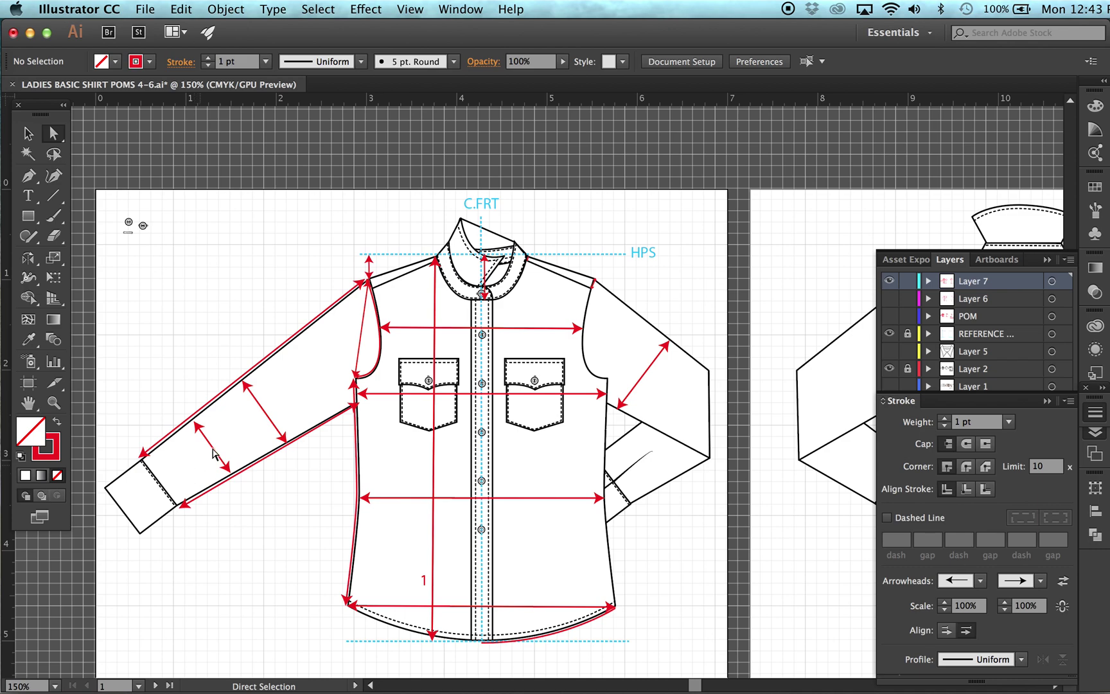
Duplicate the forearm arrow along the cuff opening and align its lower end with the cuff corner
{"action": "left_click_drag", "start_coordinate": [214, 454], "coordinate": [122, 522]}
{"action": "left_click", "coordinate": [54, 402]}
{"action": "left_click", "coordinate": [129, 507]}
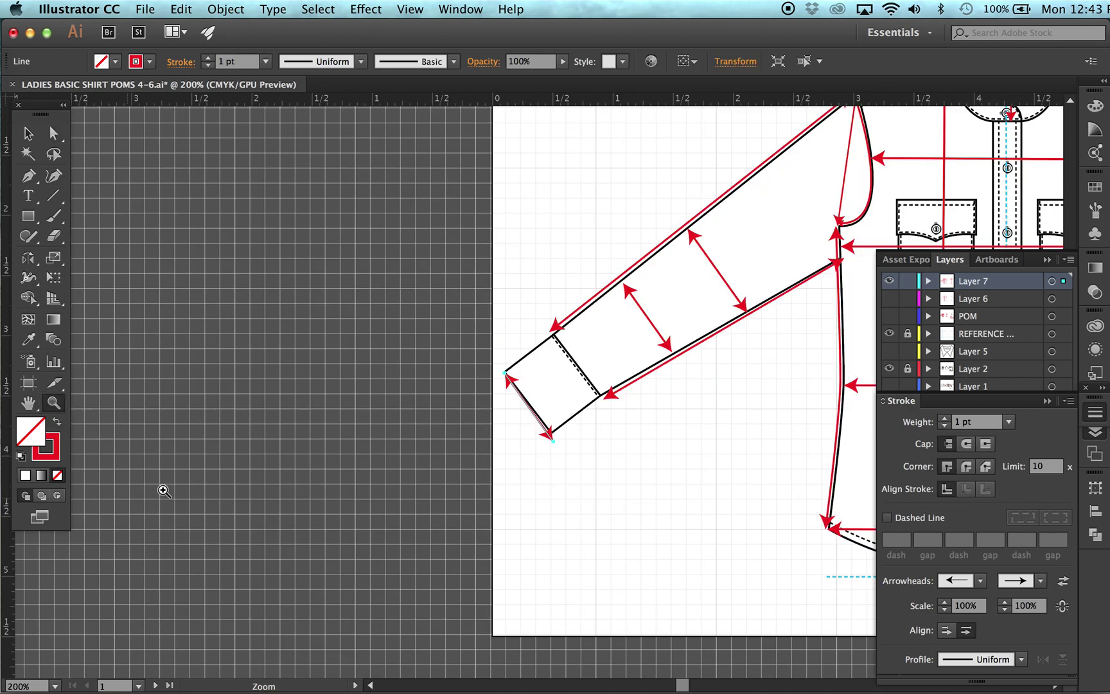
{"action": "scroll", "coordinate": [623, 340], "scroll_direction": "right", "scroll_amount": 3}
{"action": "scroll", "coordinate": [622, 340], "scroll_direction": "up", "scroll_amount": 2}
{"action": "left_click", "coordinate": [621, 369]}
{"action": "left_click", "coordinate": [54, 133]}
{"action": "left_click", "coordinate": [362, 649]}
{"action": "left_click_drag", "start_coordinate": [277, 620], "coordinate": [275, 608]}
{"action": "left_click", "coordinate": [286, 586]}
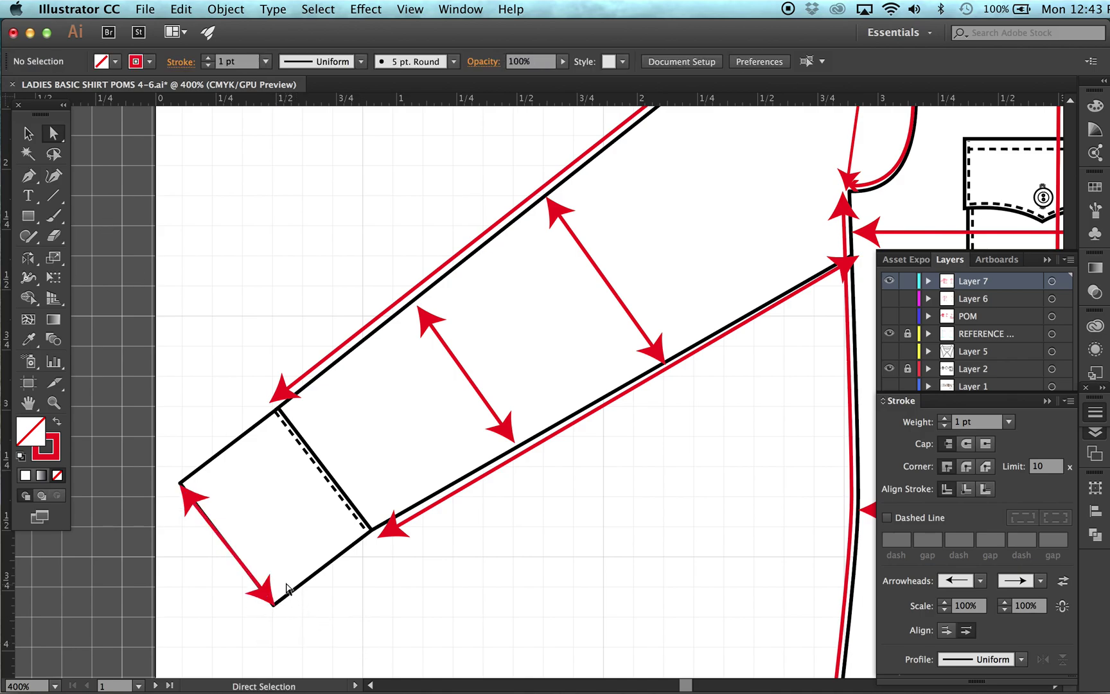
Extend both ends of the left sleeve's forearm arrow to meet the upper and lower sleeve edges
{"action": "left_click", "coordinate": [419, 310]}
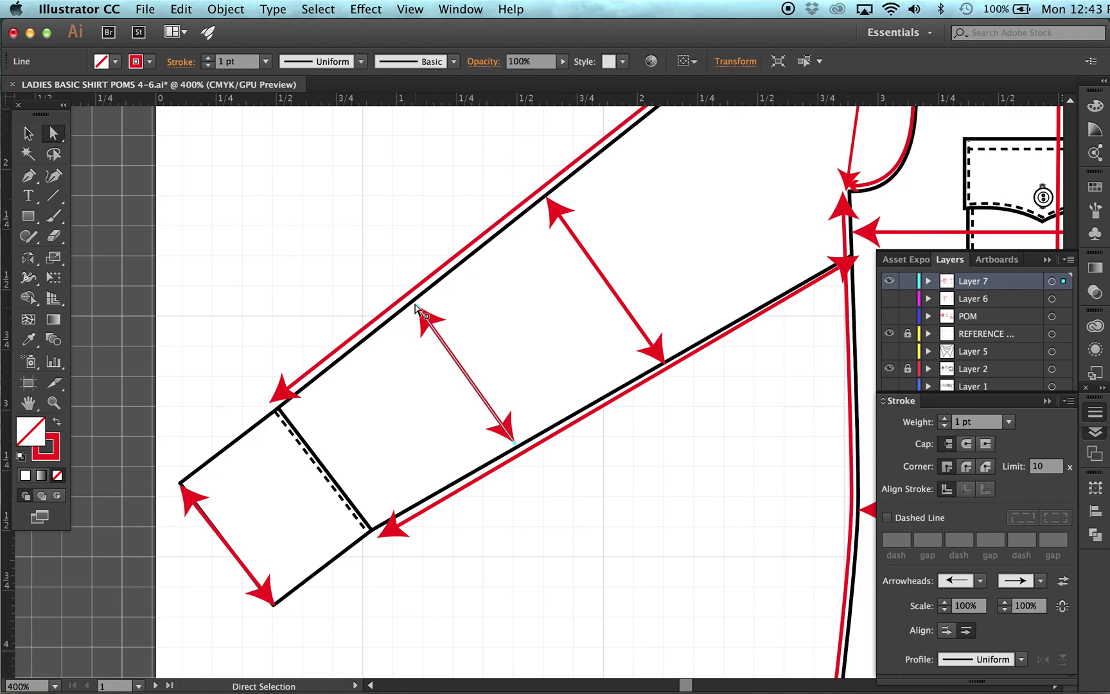
{"action": "left_click_drag", "start_coordinate": [419, 309], "coordinate": [417, 298]}
{"action": "left_click_drag", "start_coordinate": [513, 442], "coordinate": [518, 445]}
{"action": "left_click", "coordinate": [631, 368]}
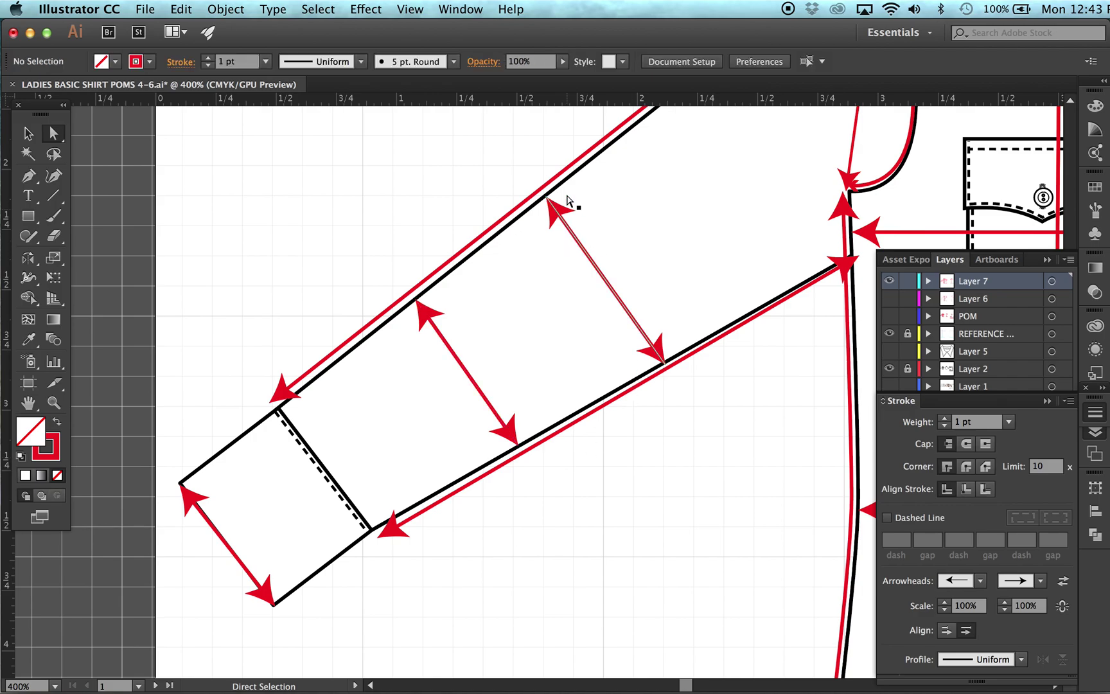
Copy existing arrows onto the front button placket, one across its width above the hem and one along its length from neckline to hem
{"action": "scroll", "coordinate": [790, 271], "scroll_direction": "up", "scroll_amount": 2}
{"action": "scroll", "coordinate": [793, 272], "scroll_direction": "up", "scroll_amount": 5}
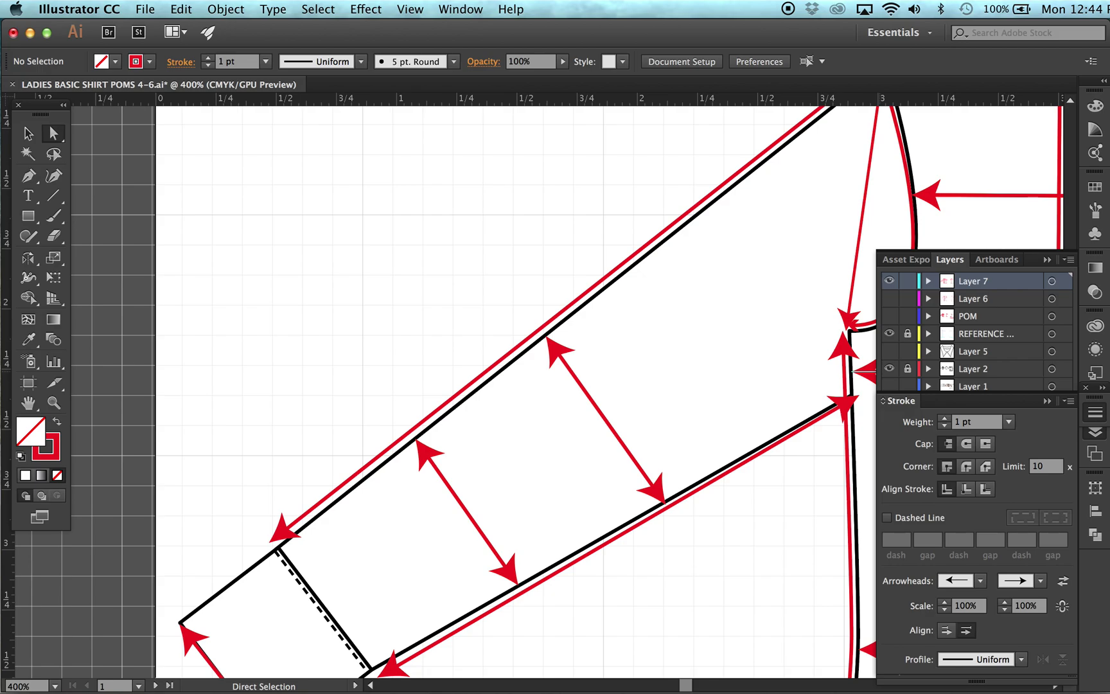
{"action": "mouse_move", "coordinate": [688, 682]}
{"action": "left_mouse_down"}
{"action": "mouse_move", "coordinate": [704, 682]}
{"action": "mouse_move", "coordinate": [695, 682]}
{"action": "left_mouse_up"}
{"action": "key", "text": "super+minus"}
{"action": "key", "text": "super+minus"}
{"action": "scroll", "coordinate": [535, 626], "scroll_direction": "down", "scroll_amount": 3}
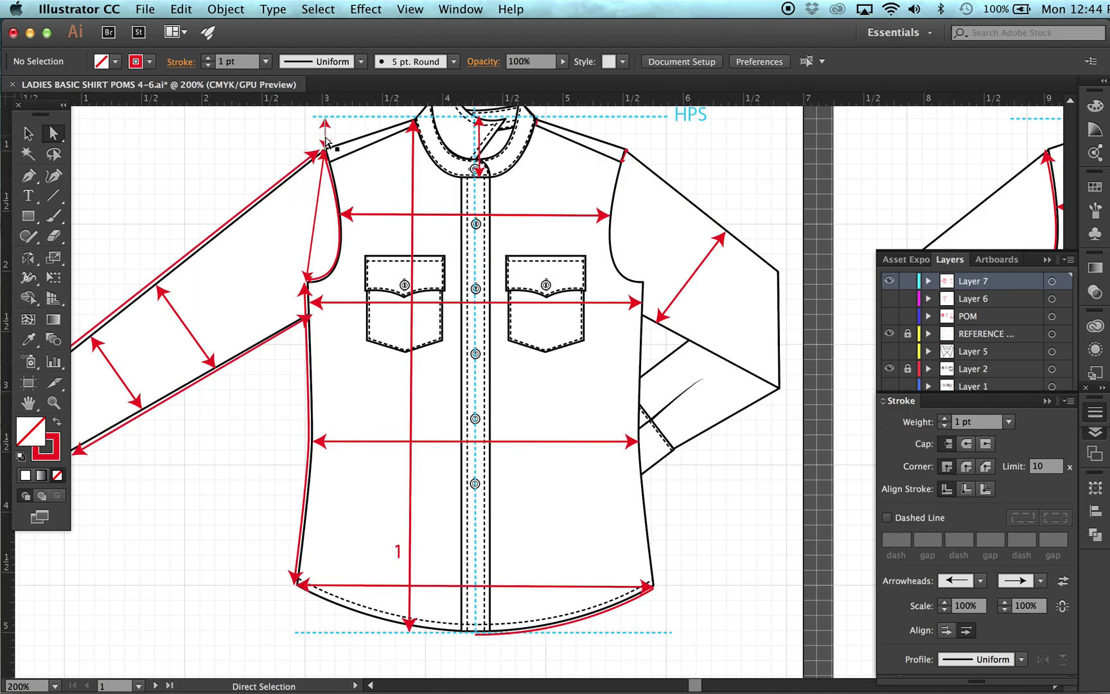
{"action": "left_click_drag", "start_coordinate": [326, 141], "coordinate": [492, 541]}
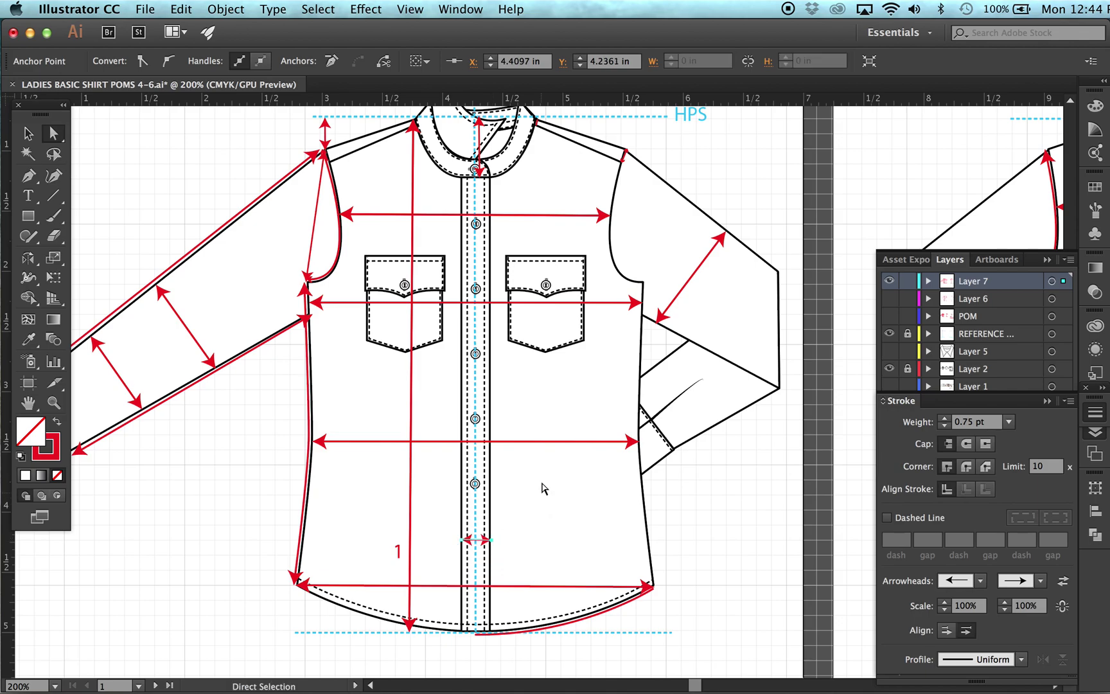
{"action": "left_click_drag", "start_coordinate": [511, 214], "coordinate": [652, 183]}
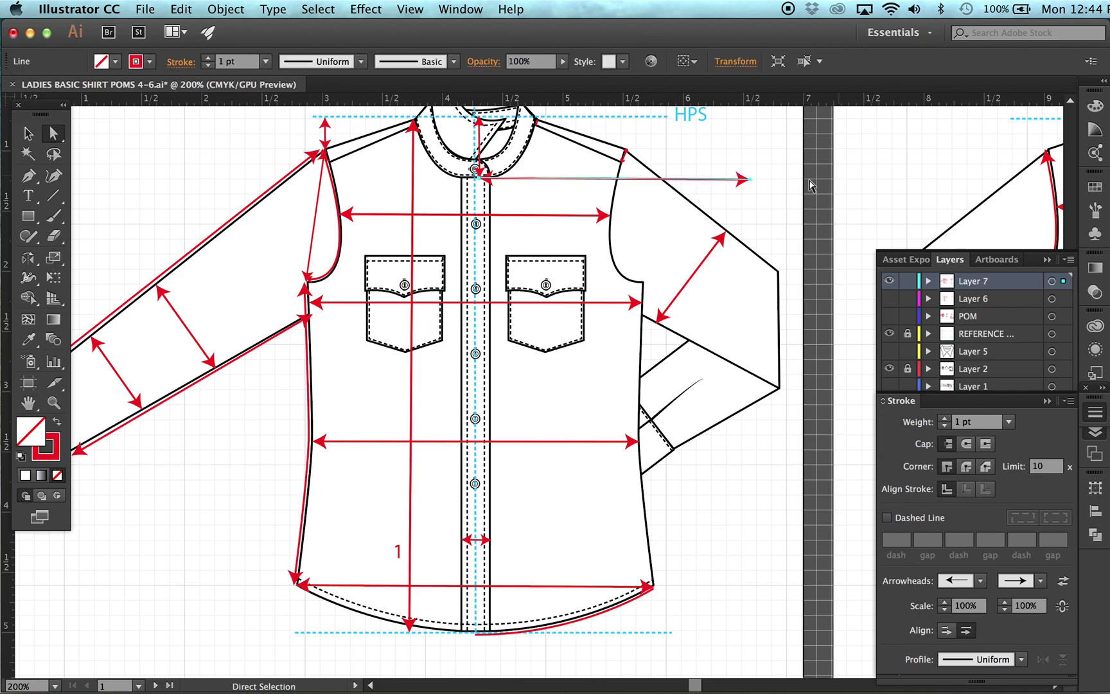
{"action": "left_click_drag", "start_coordinate": [752, 183], "coordinate": [482, 634]}
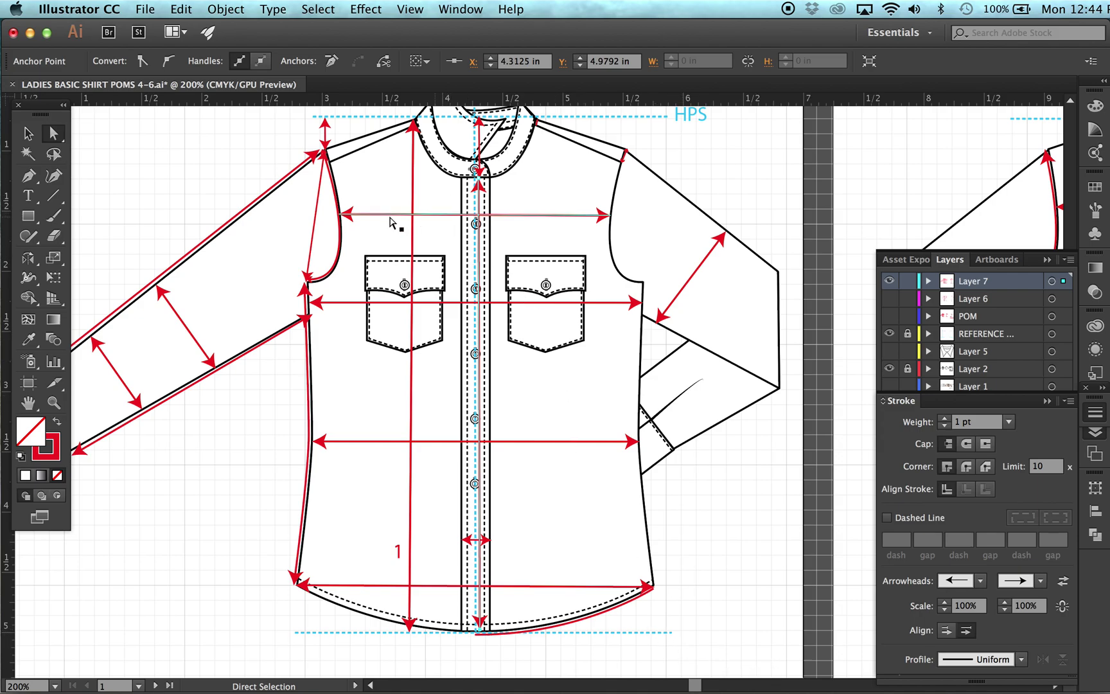
Add pocket placement arrows from the HPS line down to the left pocket's top edge and from that pocket to the center front
{"action": "left_click_drag", "start_coordinate": [316, 221], "coordinate": [379, 186]}
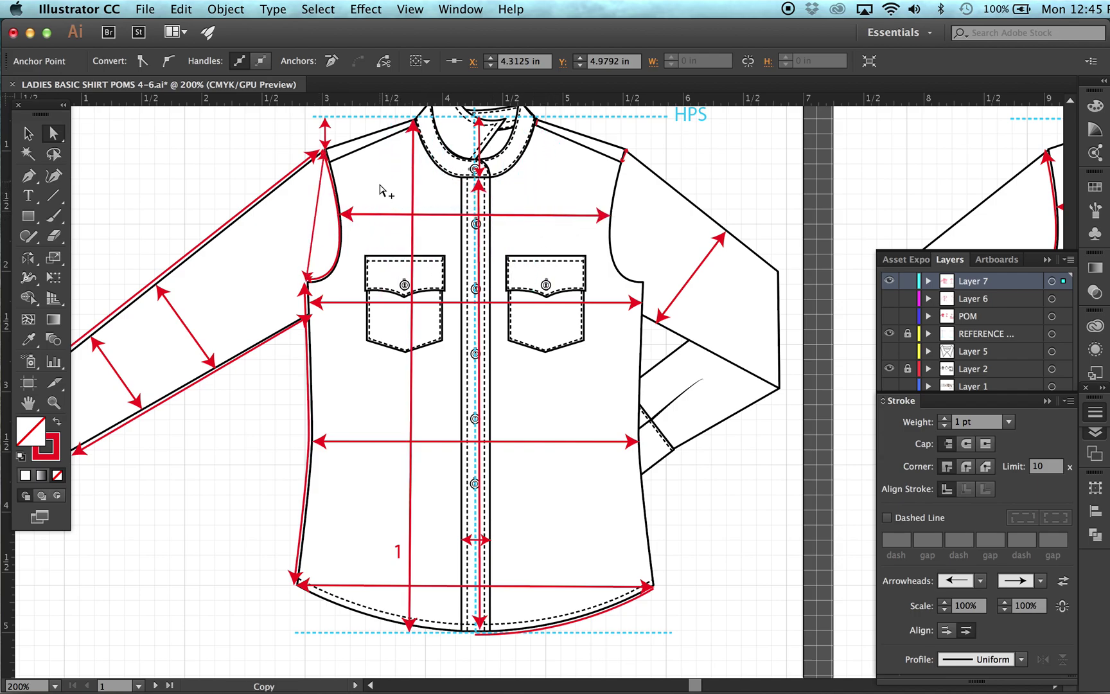
{"action": "left_click", "coordinate": [380, 189]}
{"action": "left_click_drag", "start_coordinate": [371, 252], "coordinate": [388, 255]}
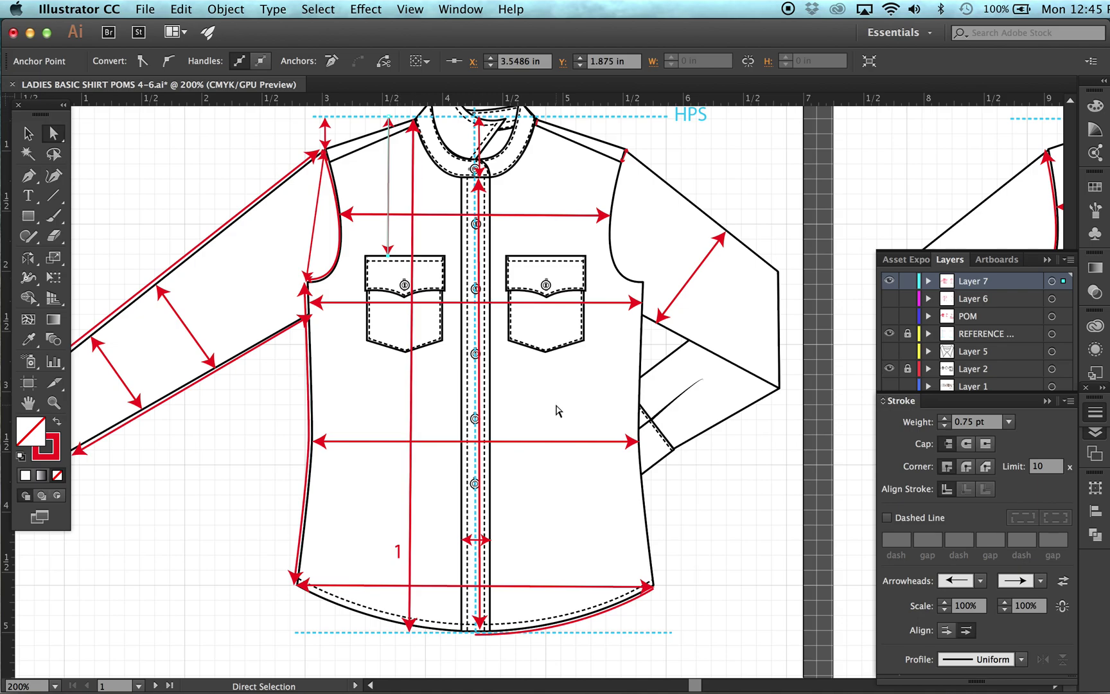
{"action": "left_click", "coordinate": [393, 231]}
{"action": "left_click_drag", "start_coordinate": [392, 231], "coordinate": [473, 256]}
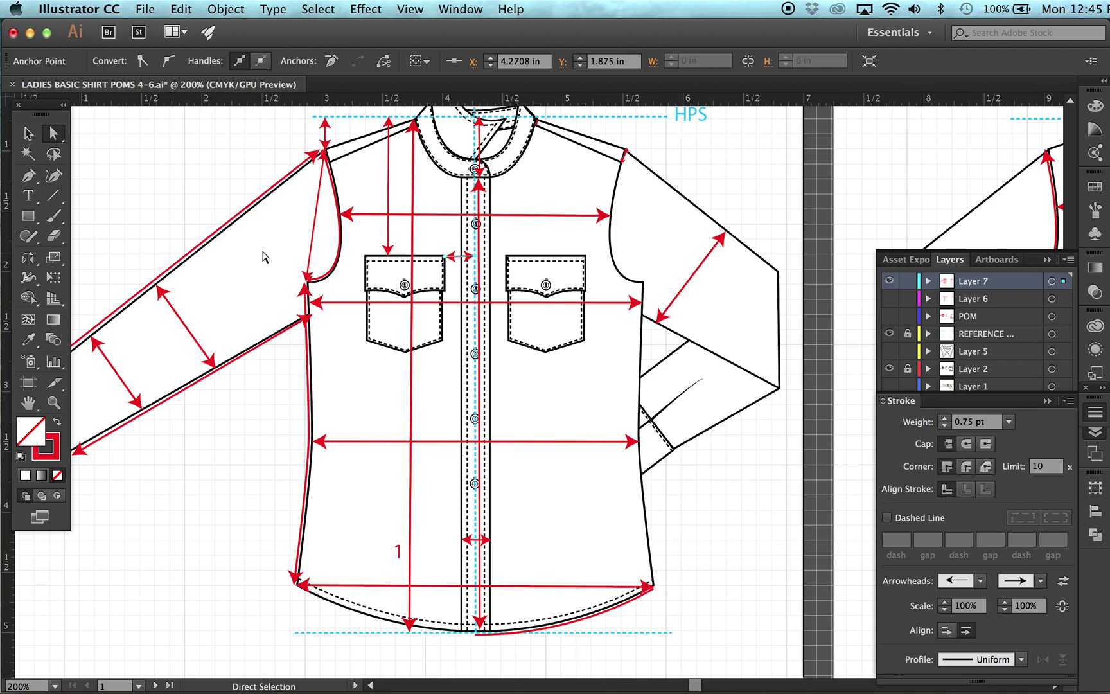
Add copied arrows across the right pocket's top edge and down the height of its flap
{"action": "left_click_drag", "start_coordinate": [455, 259], "coordinate": [589, 261]}
{"action": "key", "text": "super+shift+a"}
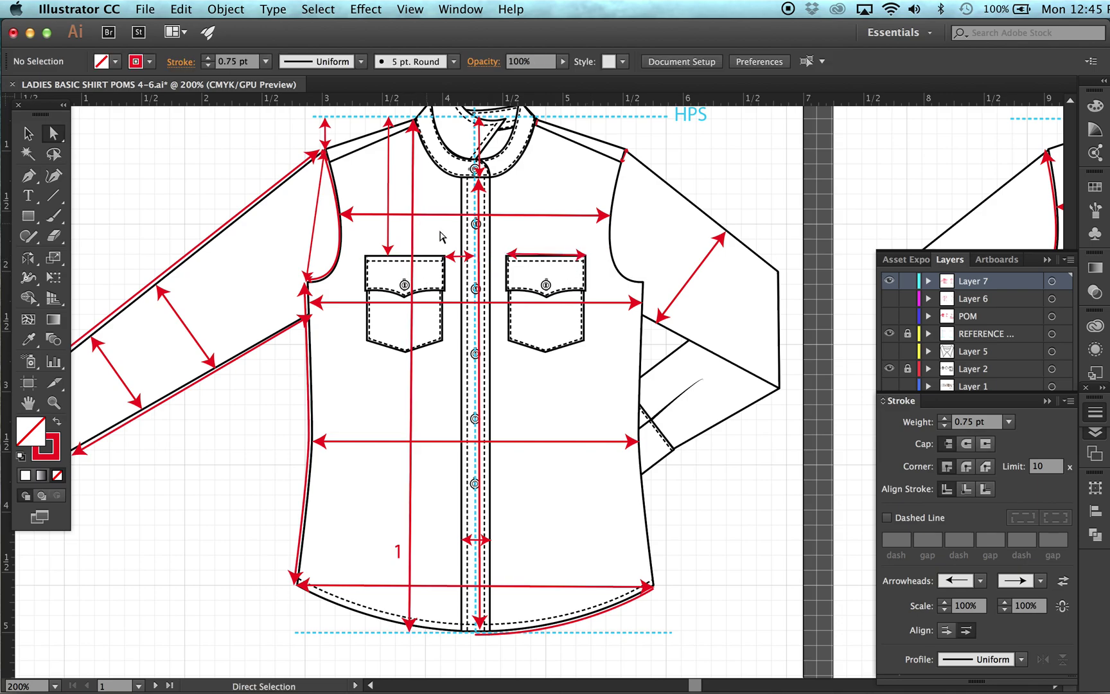
{"action": "left_click_drag", "start_coordinate": [463, 262], "coordinate": [546, 296]}
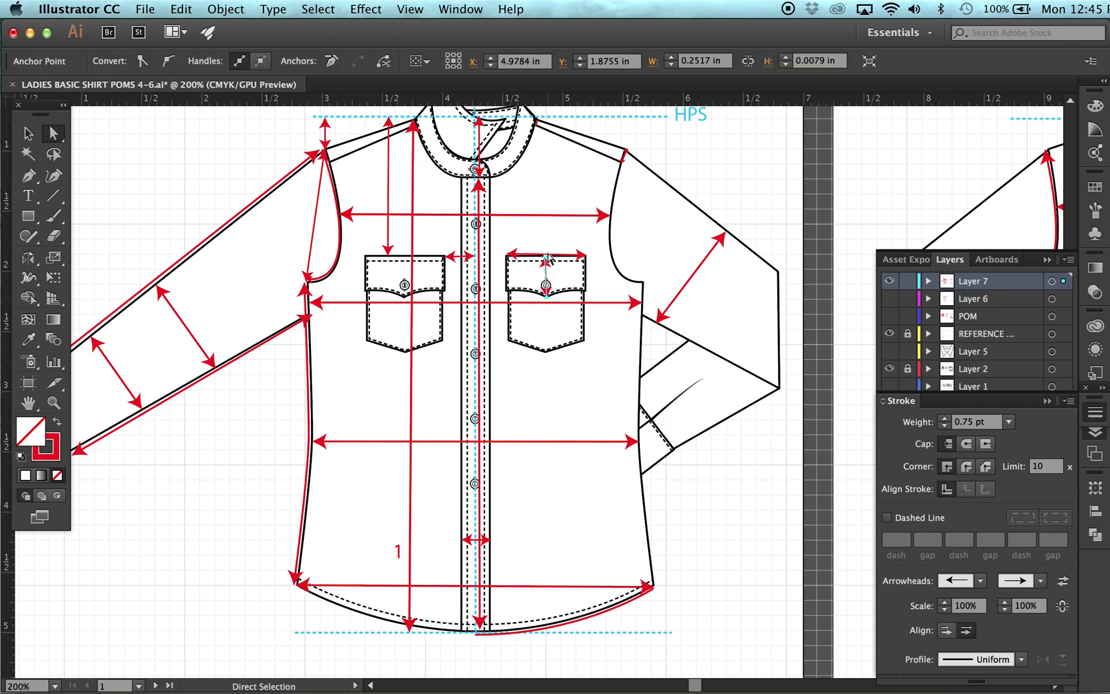
{"action": "left_click", "coordinate": [546, 256]}
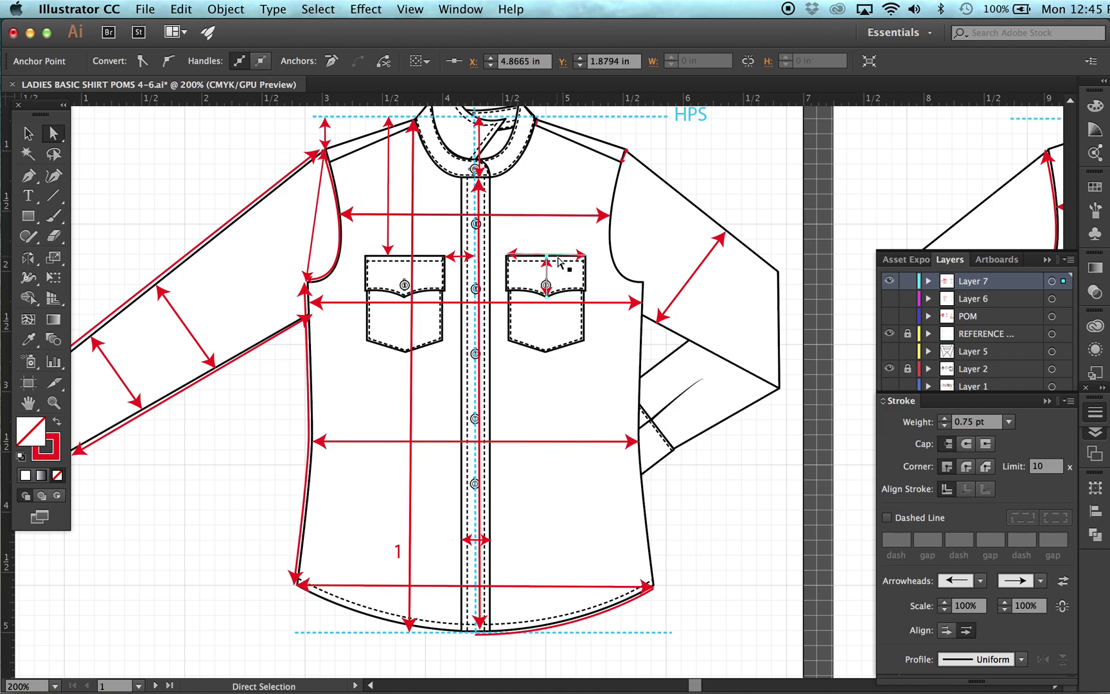
{"action": "left_click", "coordinate": [562, 251]}
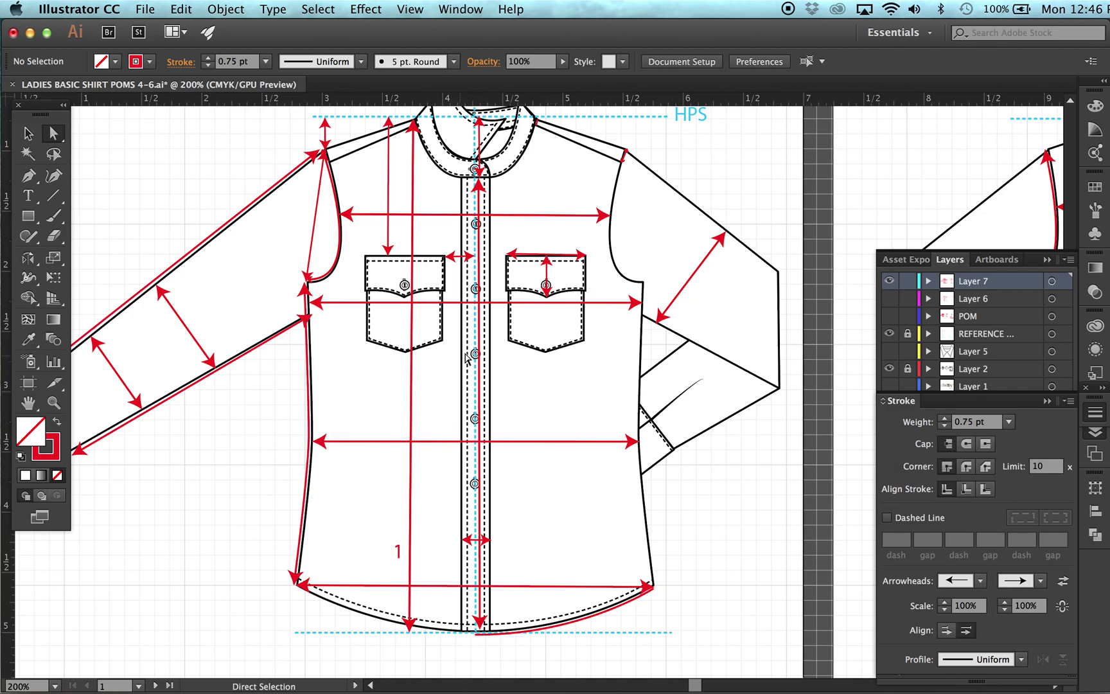
Draw a red rectangle about 0.15 by 0.55 in between two placket buttons below the pockets, its horizontal edges aligned with the button centers
{"action": "key", "text": "m"}
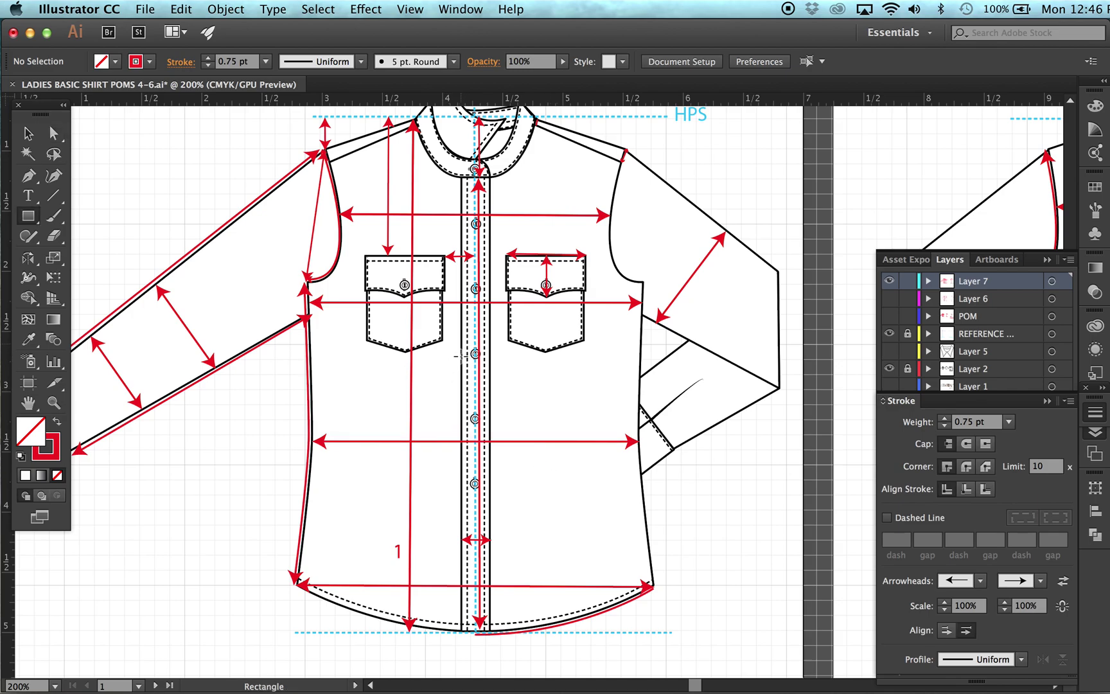
{"action": "left_click_drag", "start_coordinate": [456, 351], "coordinate": [476, 424]}
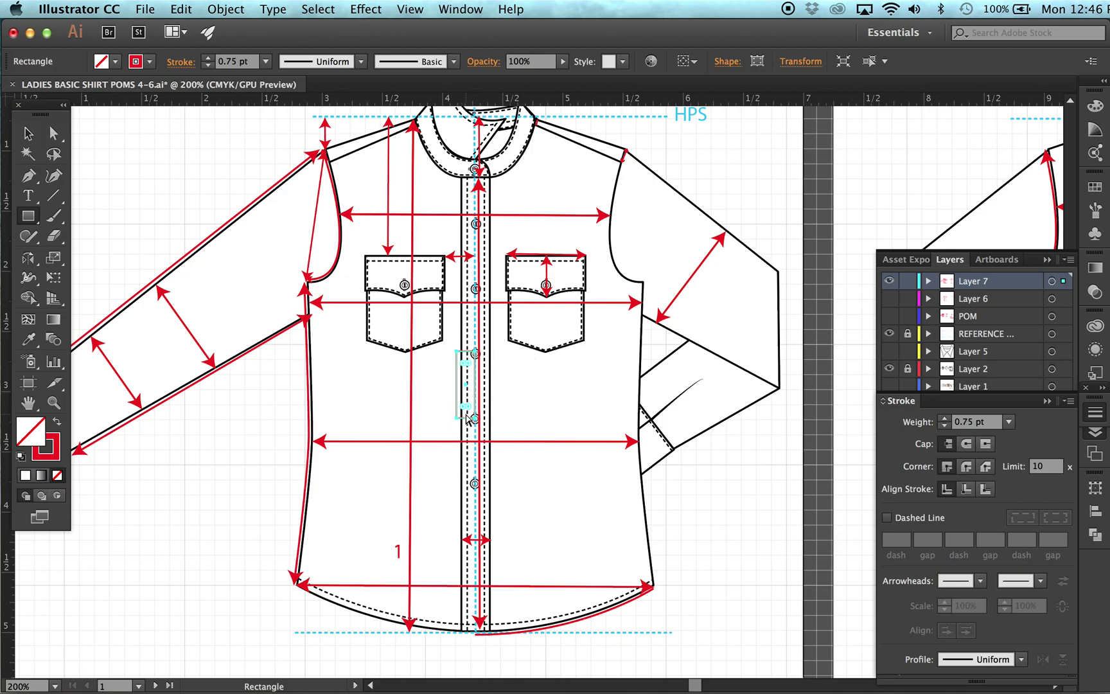
{"action": "key", "text": "super+equal"}
{"action": "key", "text": "super+equal"}
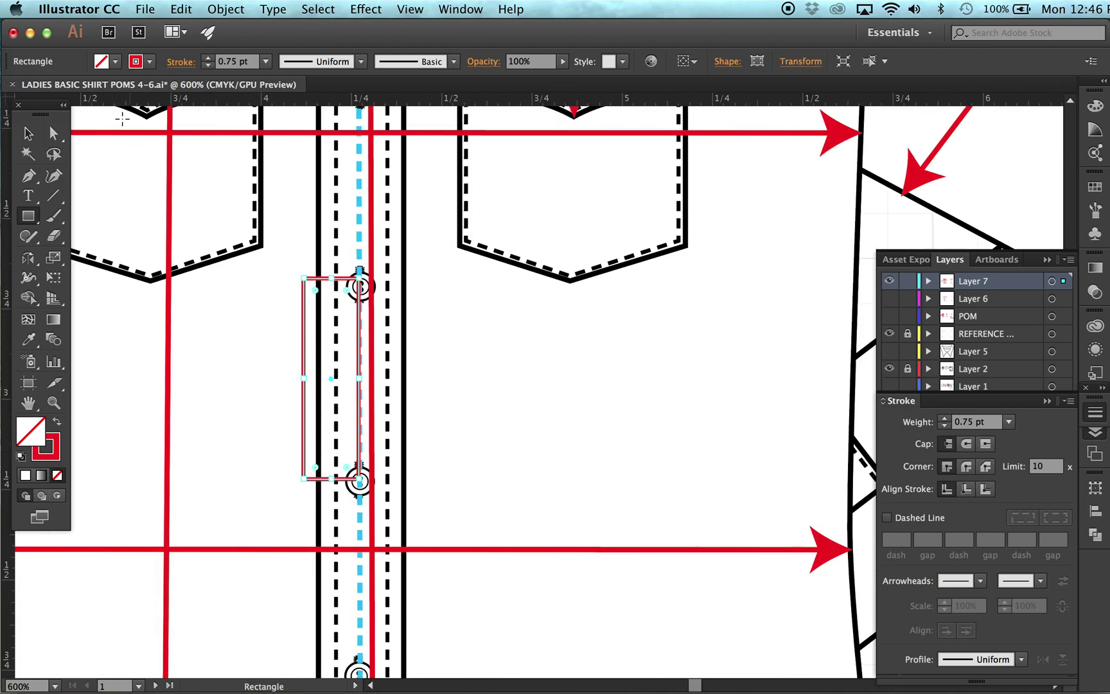
{"action": "left_click_drag", "start_coordinate": [333, 283], "coordinate": [333, 290]}
{"action": "left_click_drag", "start_coordinate": [341, 483], "coordinate": [336, 485]}
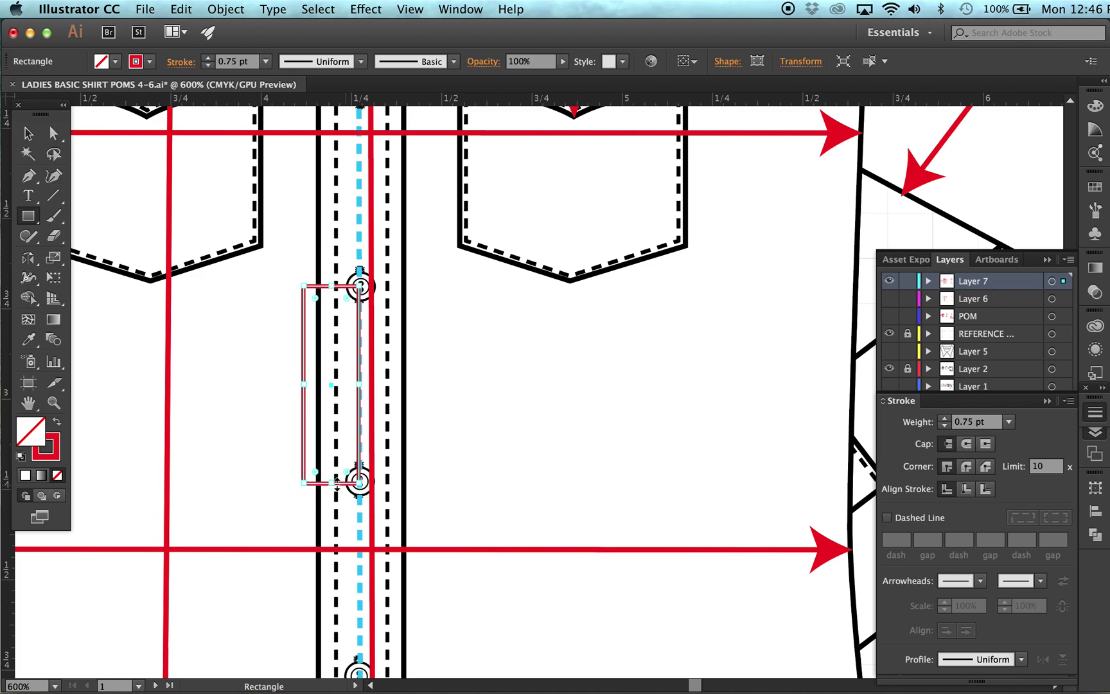
Delete the button-spacing rectangle's right edge and add arrowheads to both ends of the remaining open path
{"action": "key", "text": "a"}
{"action": "left_click", "coordinate": [452, 455]}
{"action": "left_click", "coordinate": [358, 398]}
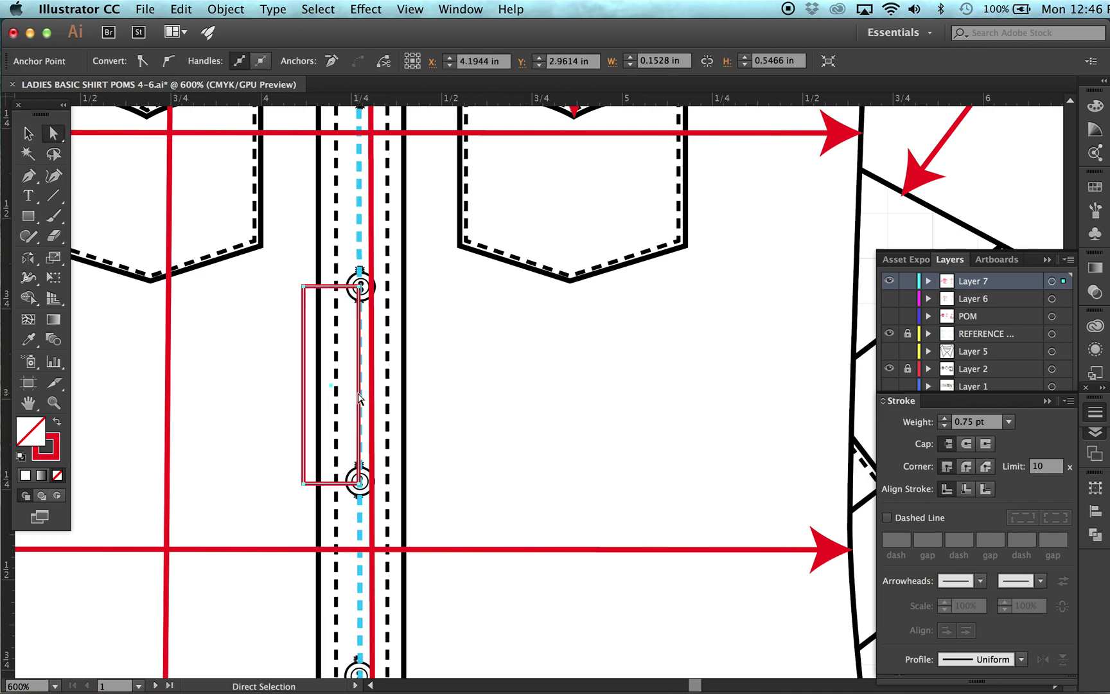
{"action": "left_click", "coordinate": [980, 581]}
{"action": "scroll", "coordinate": [931, 437], "scroll_direction": "down", "scroll_amount": 5}
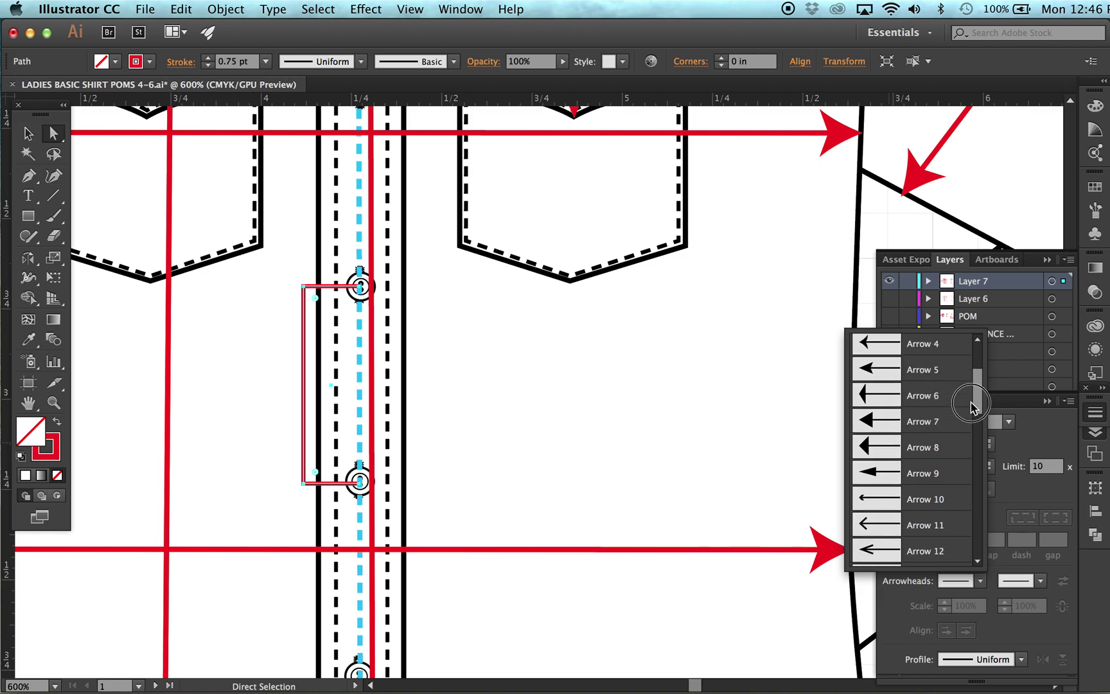
{"action": "left_click", "coordinate": [890, 488]}
{"action": "left_click", "coordinate": [1040, 580]}
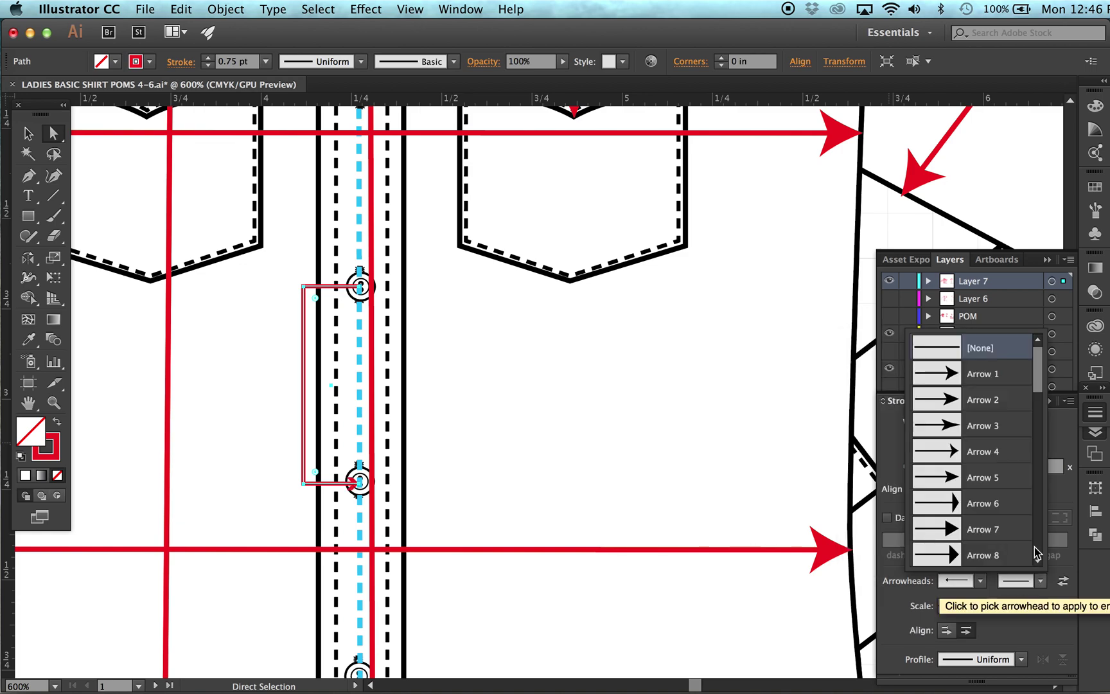
{"action": "scroll", "coordinate": [1030, 380], "scroll_direction": "down", "scroll_amount": 5}
{"action": "left_click", "coordinate": [953, 496]}
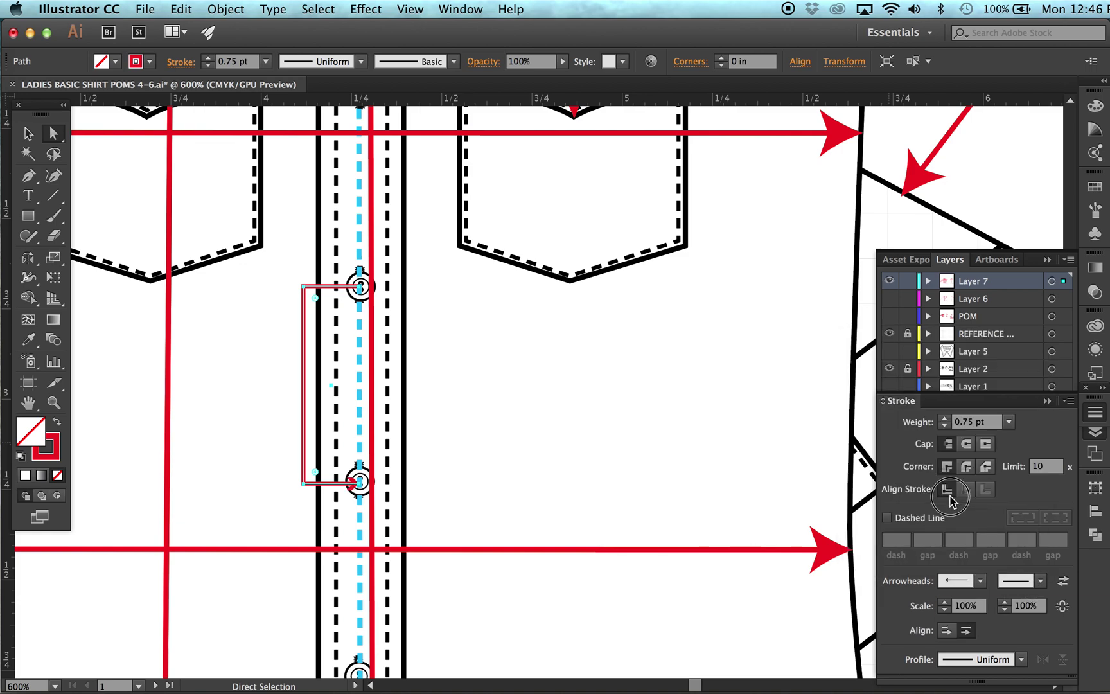
Show Layer 6 with the point-of-measure number labels on the full front shirt sketch
{"action": "key", "text": "super+minus"}
{"action": "key", "text": "super+minus"}
{"action": "key", "text": "super+minus"}
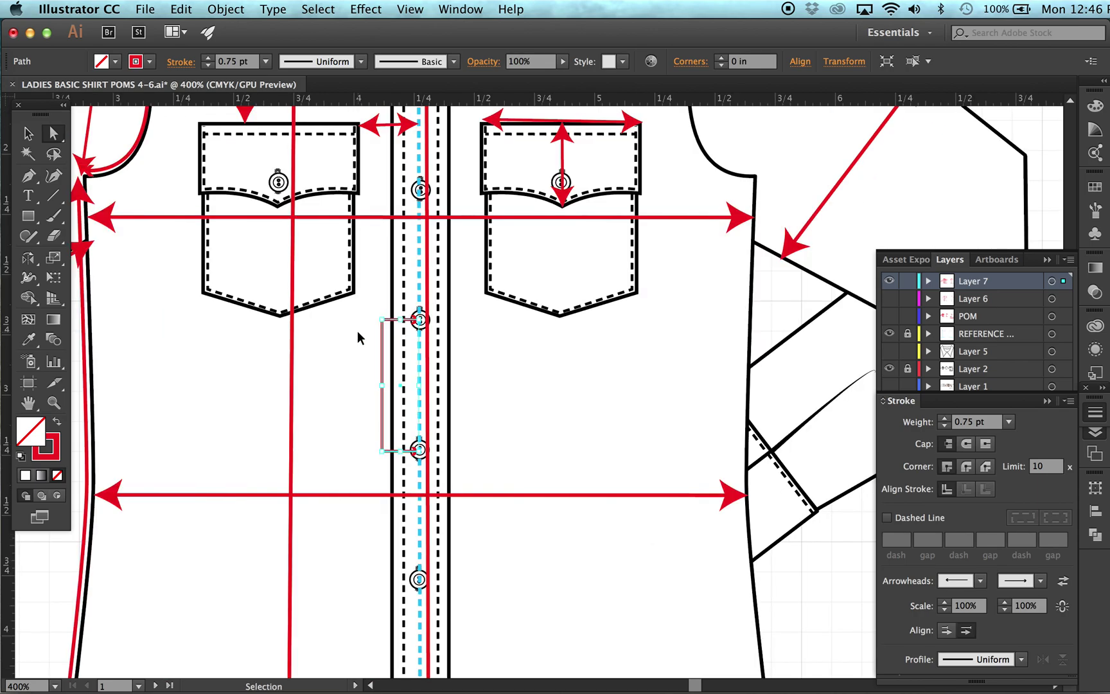
{"action": "key", "text": "super+minus"}
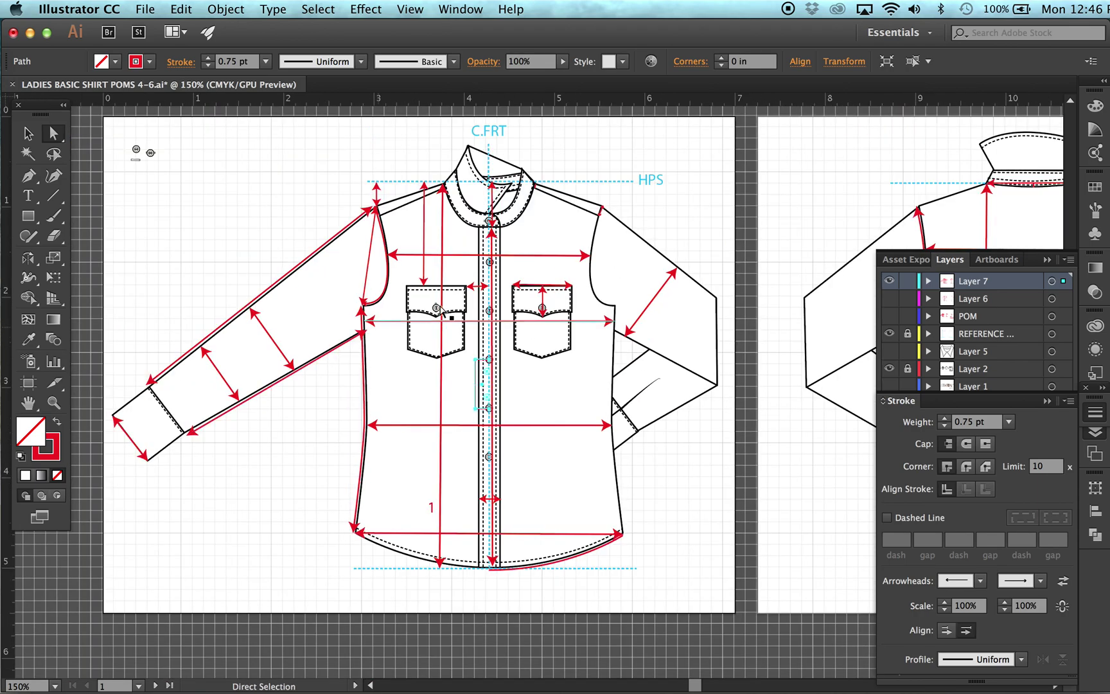
{"action": "left_click", "coordinate": [889, 298]}
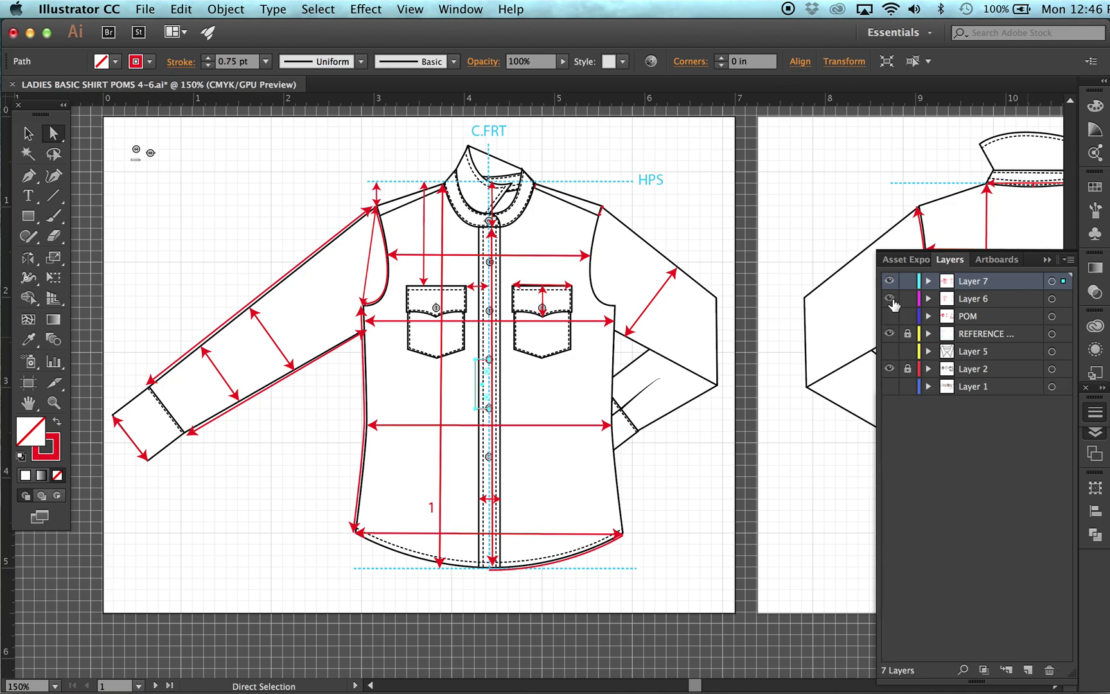
{"action": "left_click", "coordinate": [727, 194]}
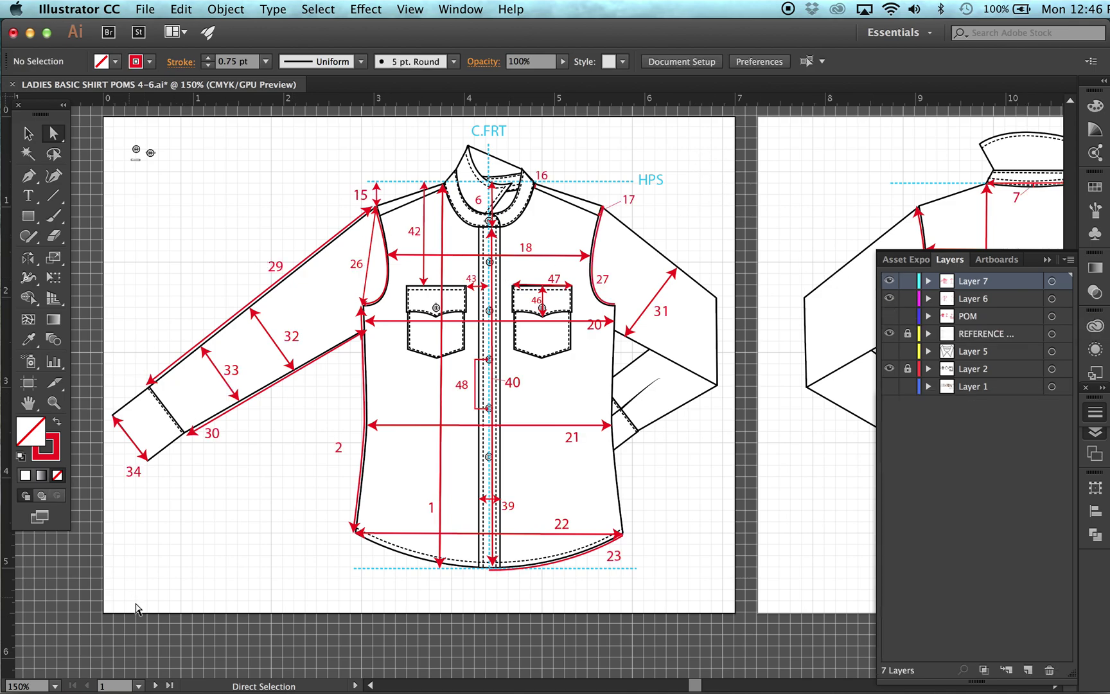
Reposition labels 2, 20 and 42, bringing 2 closer to the side seam curve, 20 clear below its line and 42 higher along its arrow
{"action": "left_click_drag", "start_coordinate": [341, 461], "coordinate": [352, 456]}
{"action": "left_click_drag", "start_coordinate": [589, 329], "coordinate": [584, 333]}
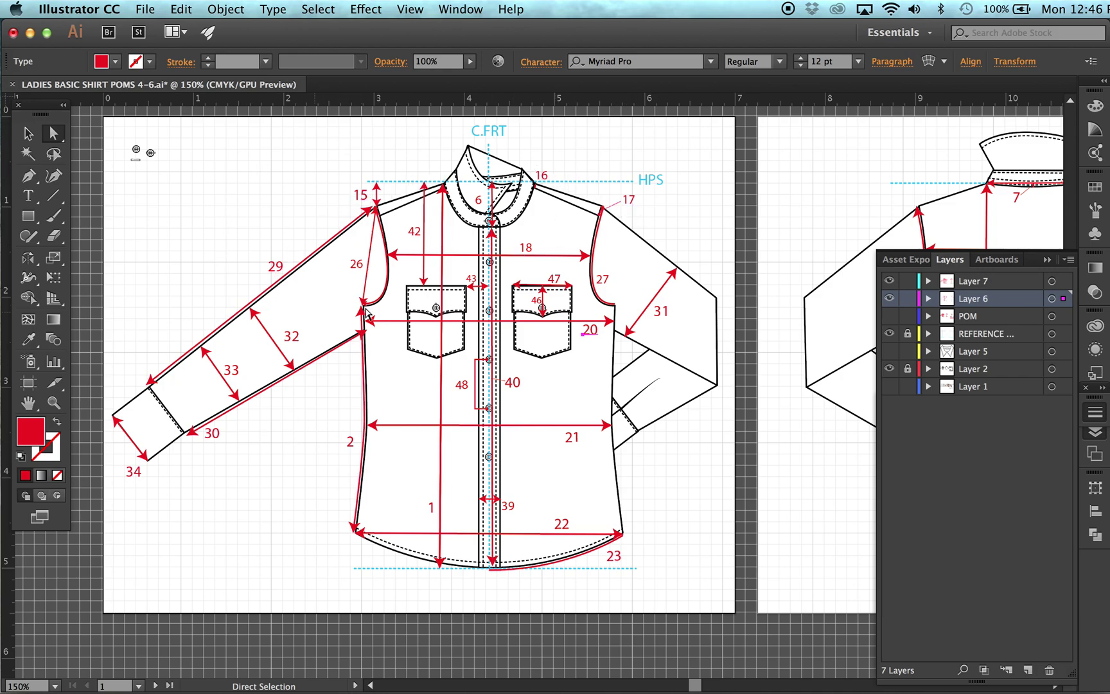
{"action": "left_click_drag", "start_coordinate": [414, 237], "coordinate": [414, 250]}
{"action": "left_click", "coordinate": [414, 251]}
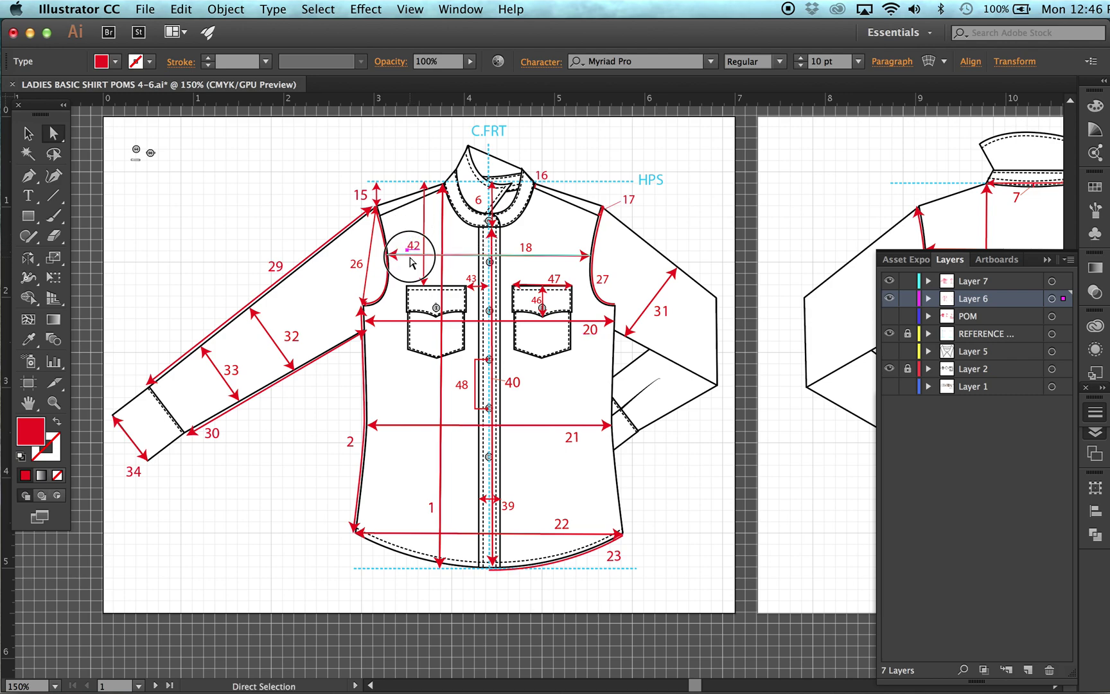
{"action": "left_click", "coordinate": [414, 220]}
{"action": "left_click_drag", "start_coordinate": [415, 247], "coordinate": [414, 218]}
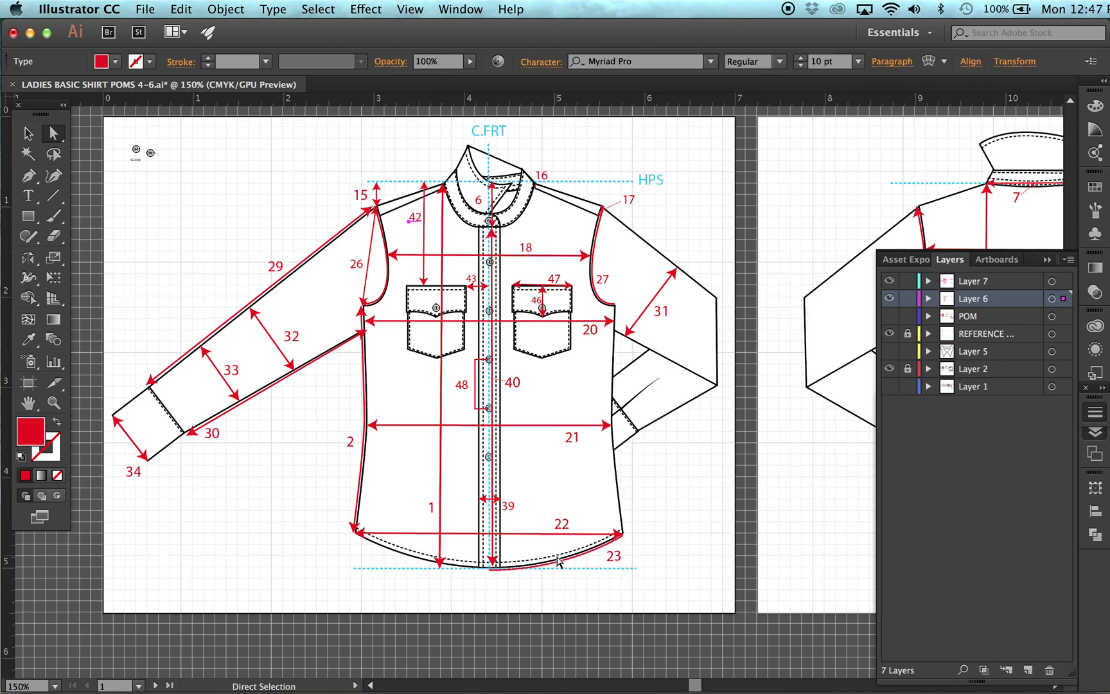
Try to reflect the red hem curve beside label 23 about the center front
{"action": "left_click", "coordinate": [561, 566]}
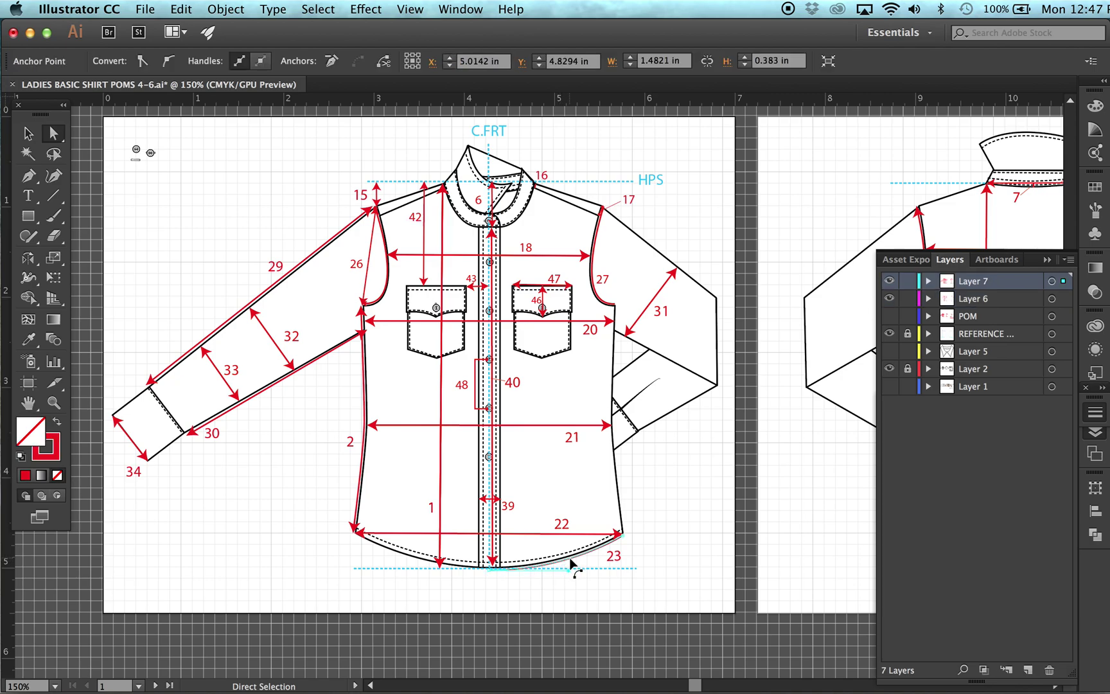
{"action": "key", "text": "o"}
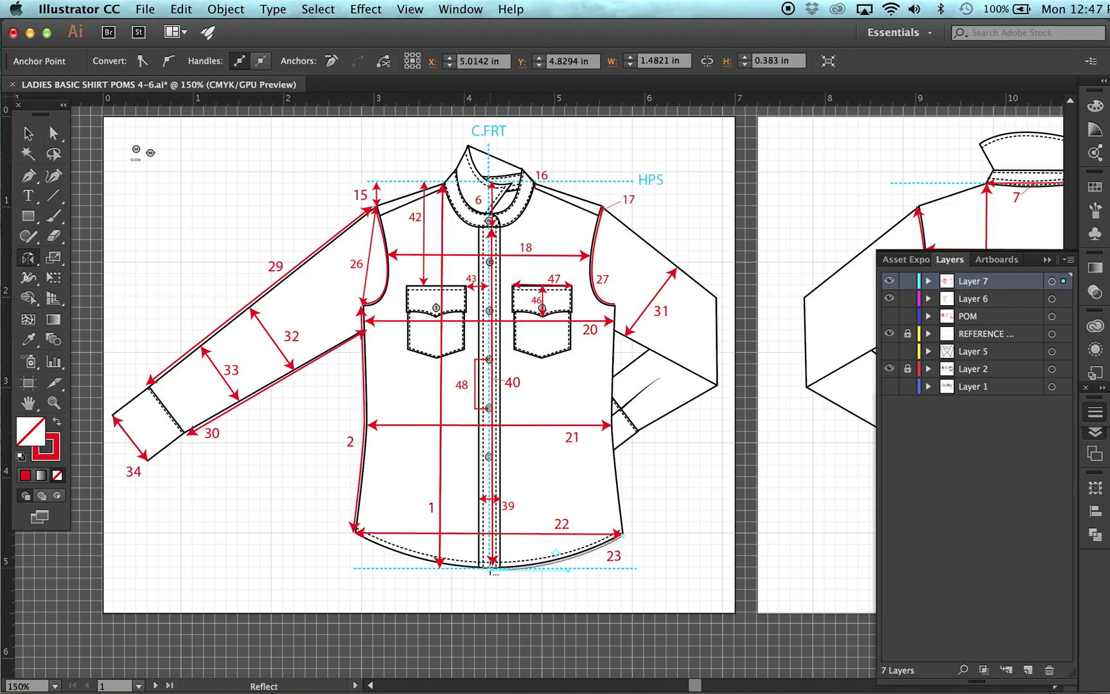
{"action": "left_click", "coordinate": [490, 568], "text": "alt"}
{"action": "left_click", "coordinate": [537, 469]}
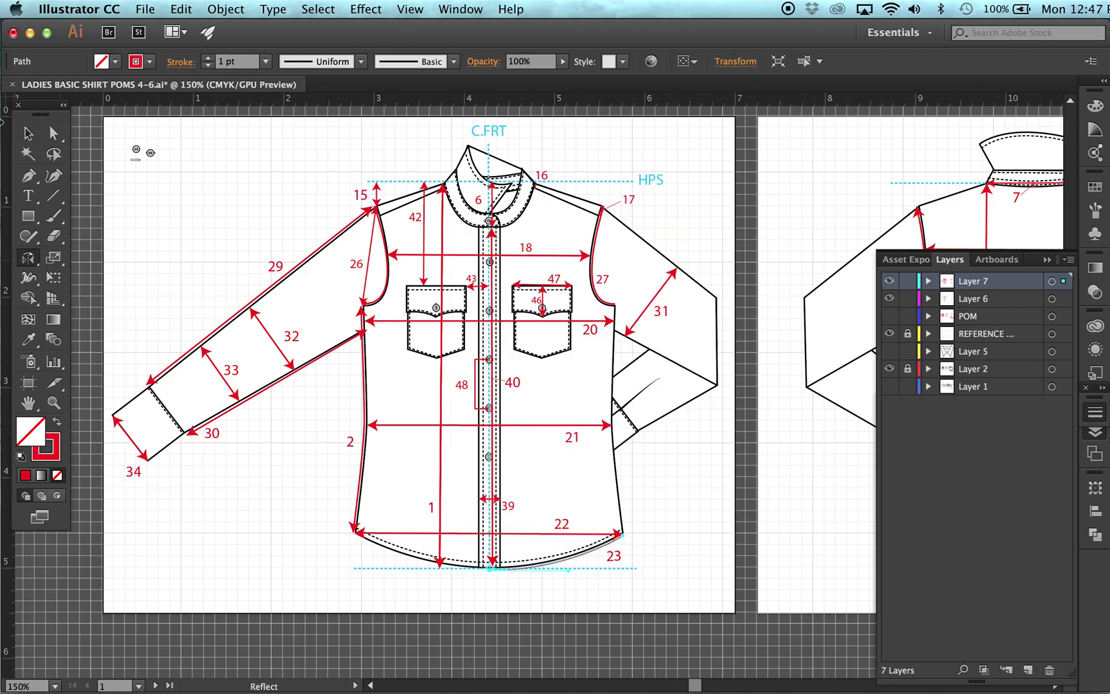
{"action": "key", "text": "v"}
{"action": "left_click", "coordinate": [181, 174]}
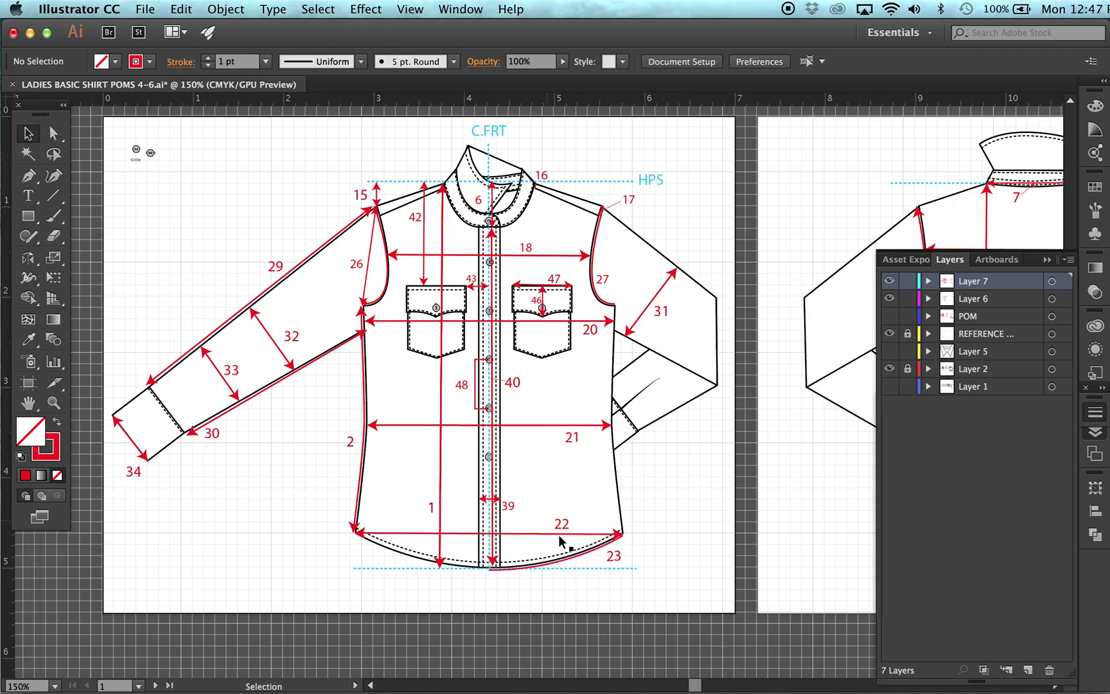
Mirror a copy of the red hem curve across the center front so the measurement follows the whole hem
{"action": "left_click", "coordinate": [570, 559]}
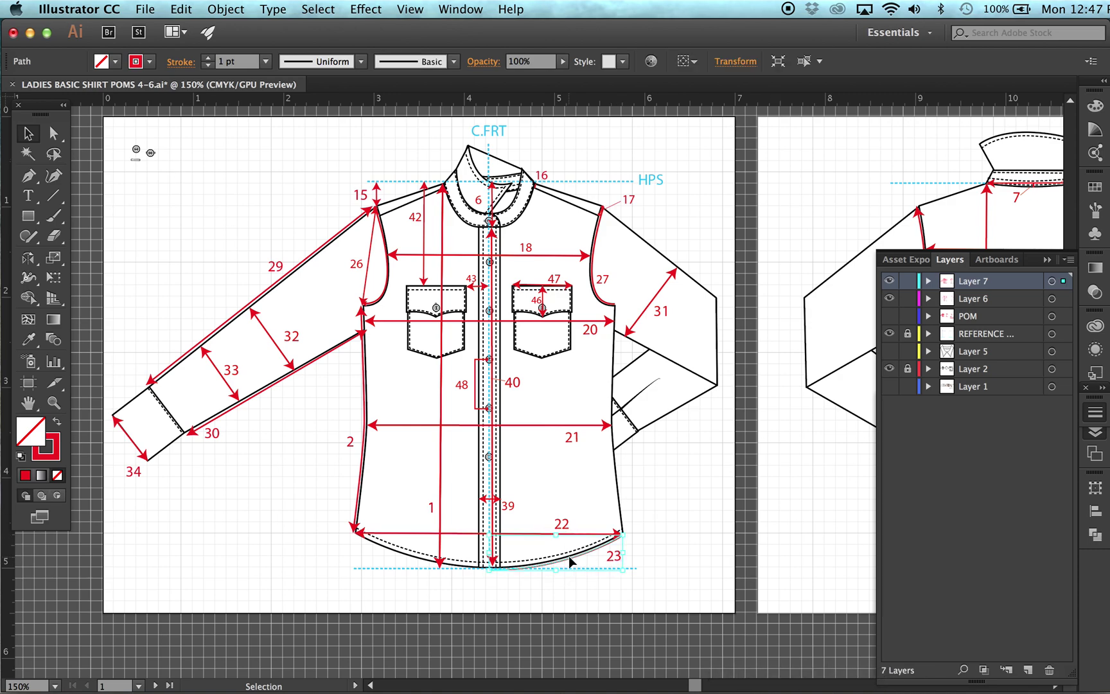
{"action": "key", "text": "o"}
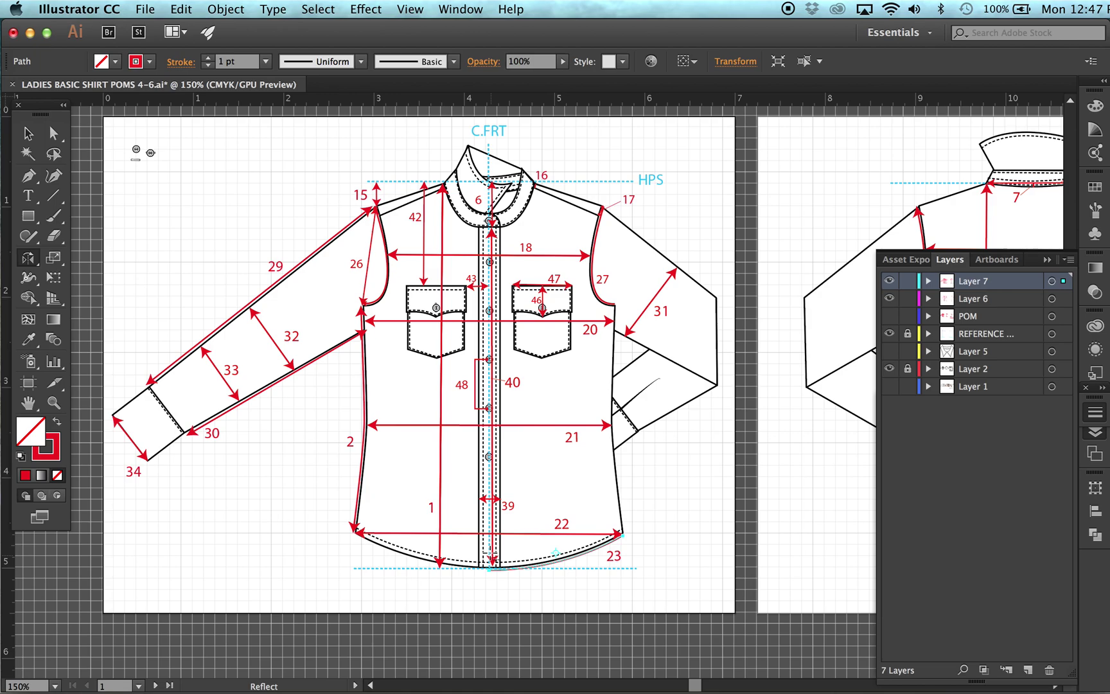
{"action": "key", "text": "Return"}
{"action": "left_click", "coordinate": [542, 479]}
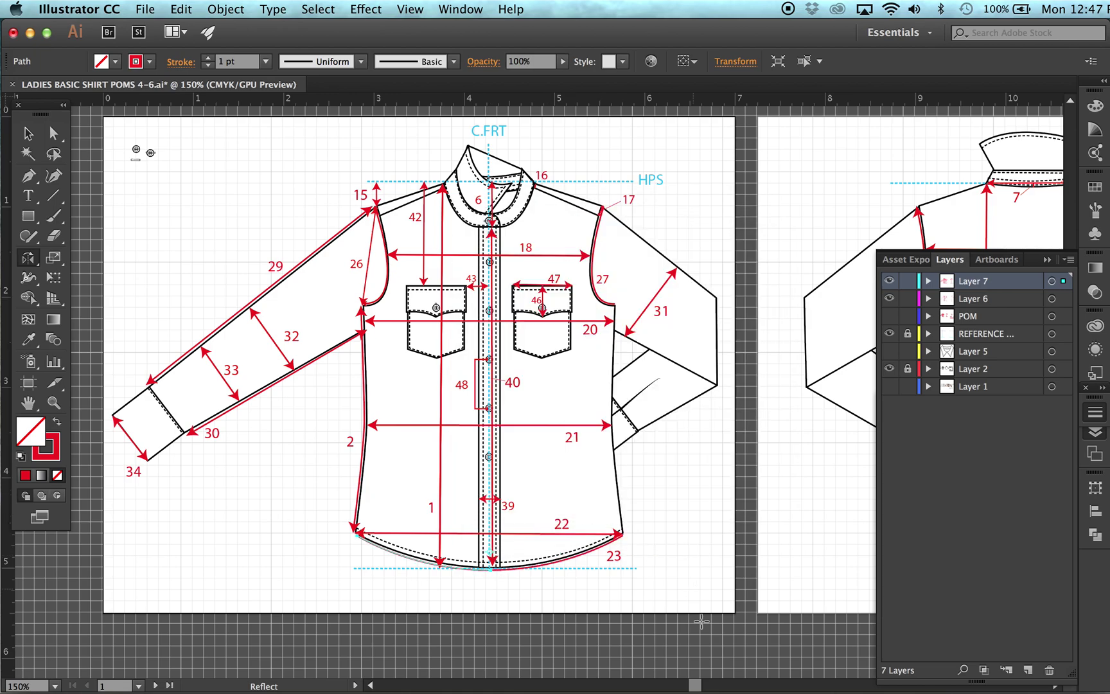
Copy the leader line of label 17 to the front sketch's neck and shoulder point, linking it to label 16
{"action": "left_click_drag", "start_coordinate": [694, 686], "coordinate": [708, 685]}
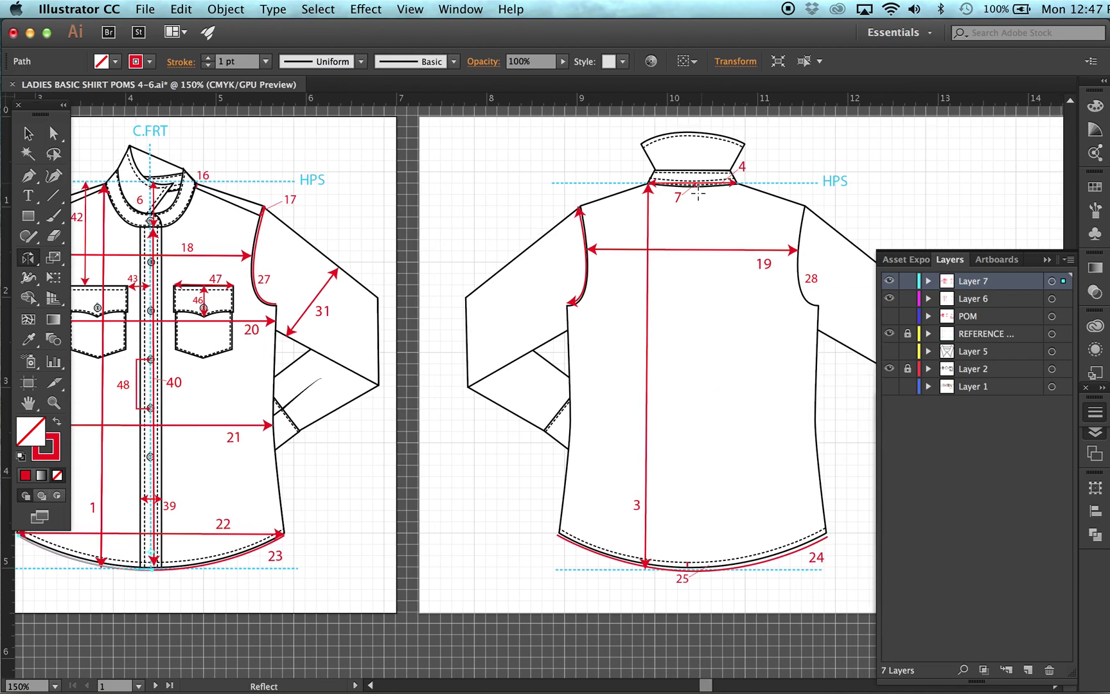
{"action": "key", "text": "super+equal"}
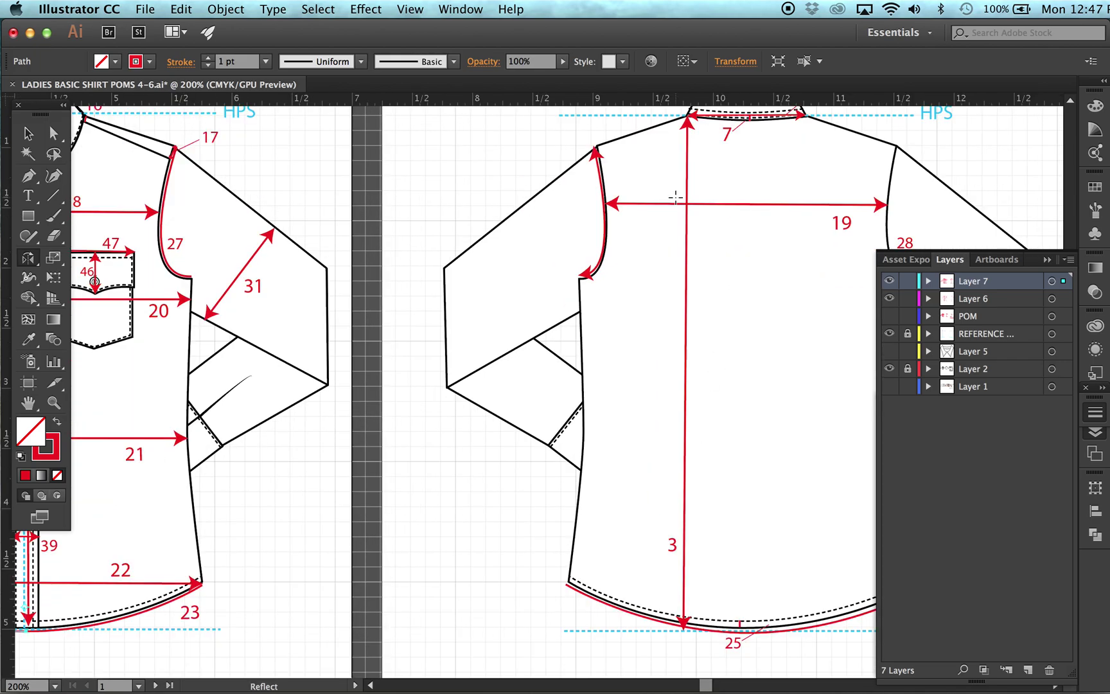
{"action": "key", "text": "super+equal"}
{"action": "scroll", "coordinate": [675, 196], "scroll_direction": "up", "scroll_amount": 5}
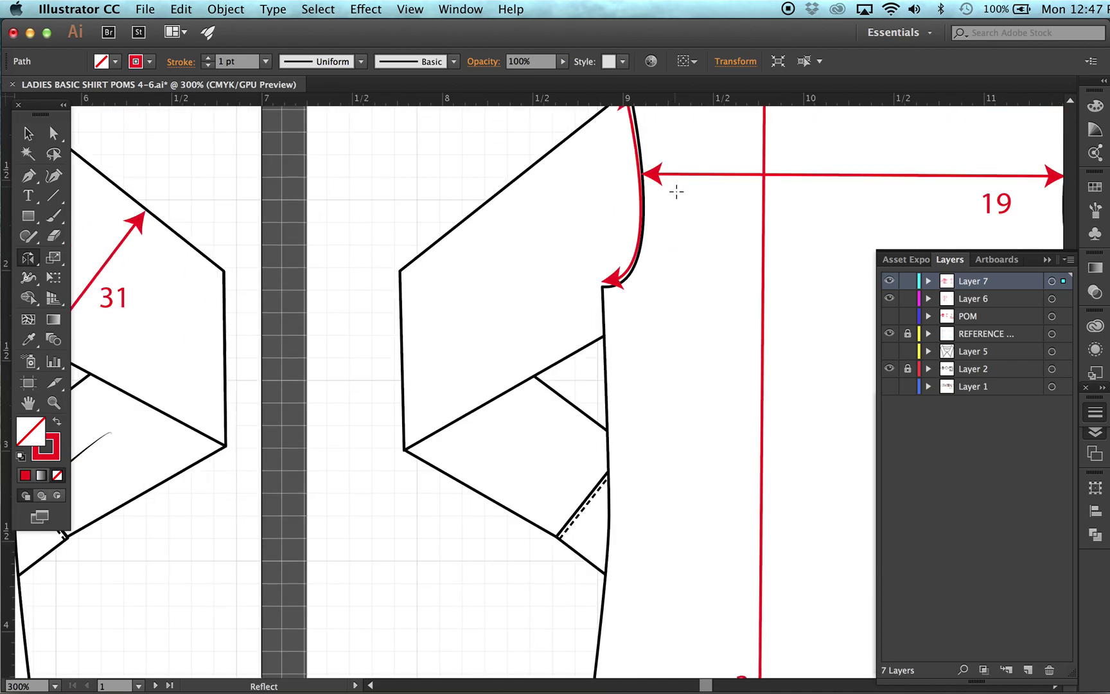
{"action": "scroll", "coordinate": [785, 177], "scroll_direction": "up", "scroll_amount": 1}
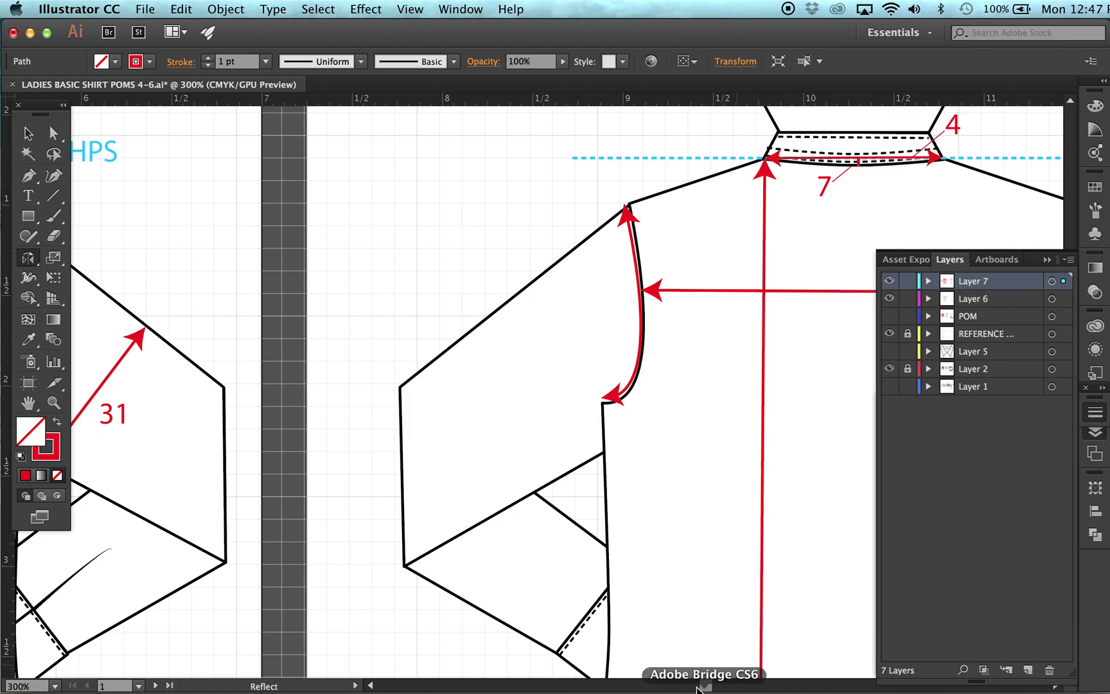
{"action": "scroll", "coordinate": [699, 688], "scroll_direction": "left", "scroll_amount": 10}
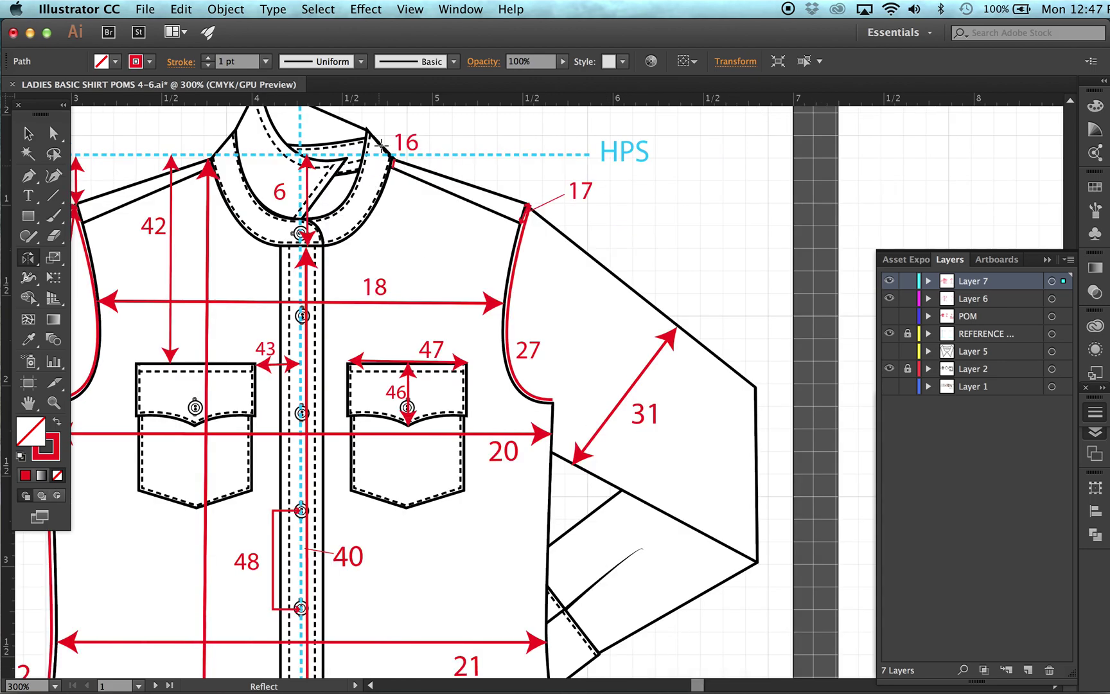
{"action": "key", "text": "a"}
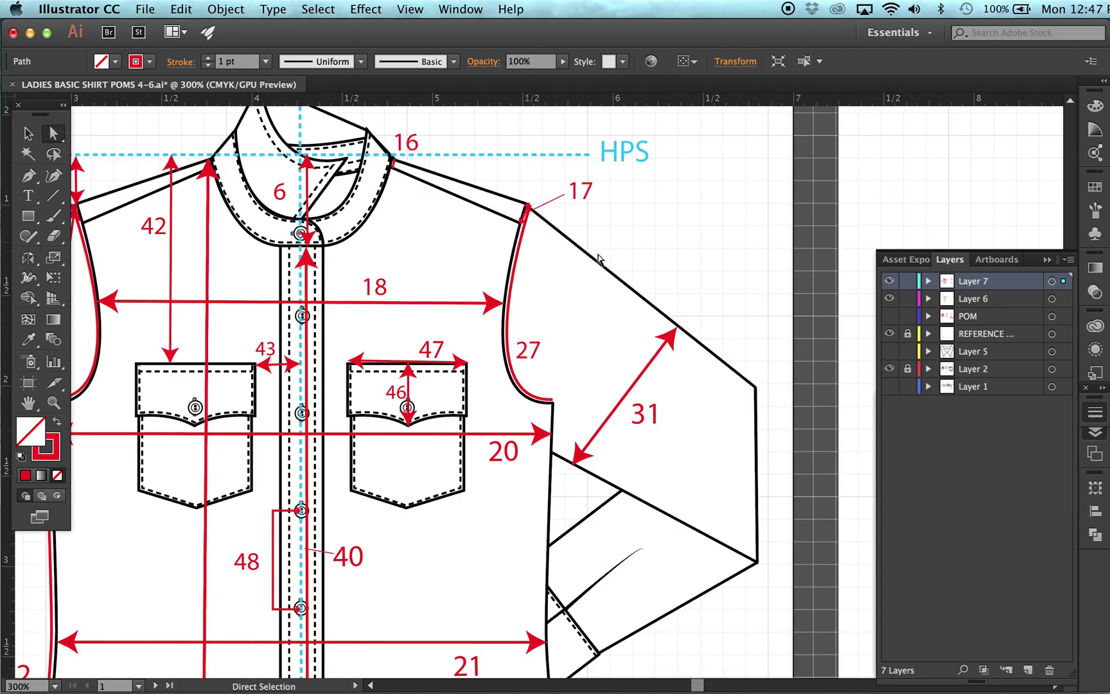
{"action": "left_click", "coordinate": [522, 214]}
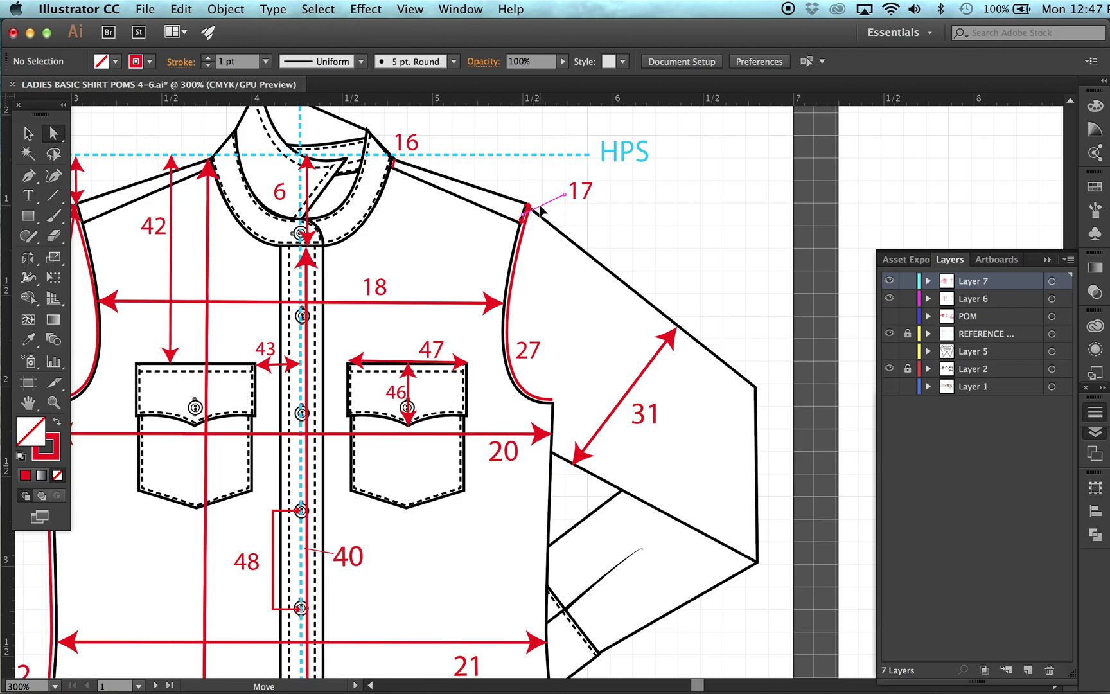
{"action": "left_click", "coordinate": [541, 212]}
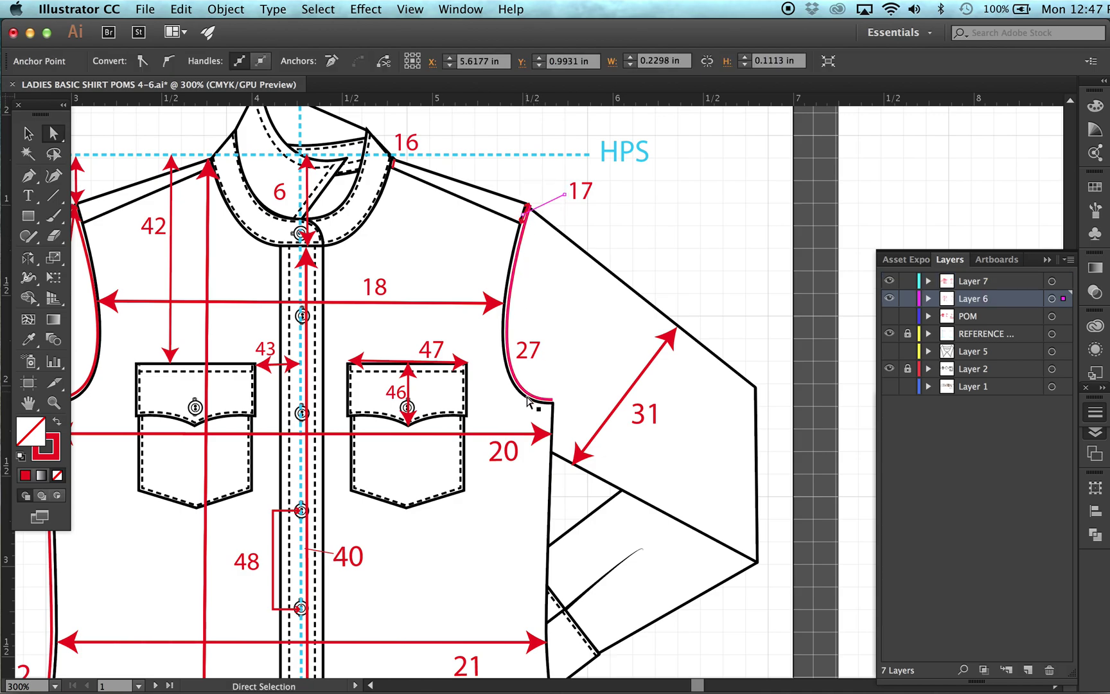
{"action": "left_click", "coordinate": [626, 217]}
{"action": "left_click_drag", "start_coordinate": [545, 212], "coordinate": [424, 143]}
{"action": "left_click", "coordinate": [602, 205]}
Show the POM layer's measurement arrows on the artboard with the pocket, collar, cuff and placket detail sketches
{"action": "key", "text": "super+minus"}
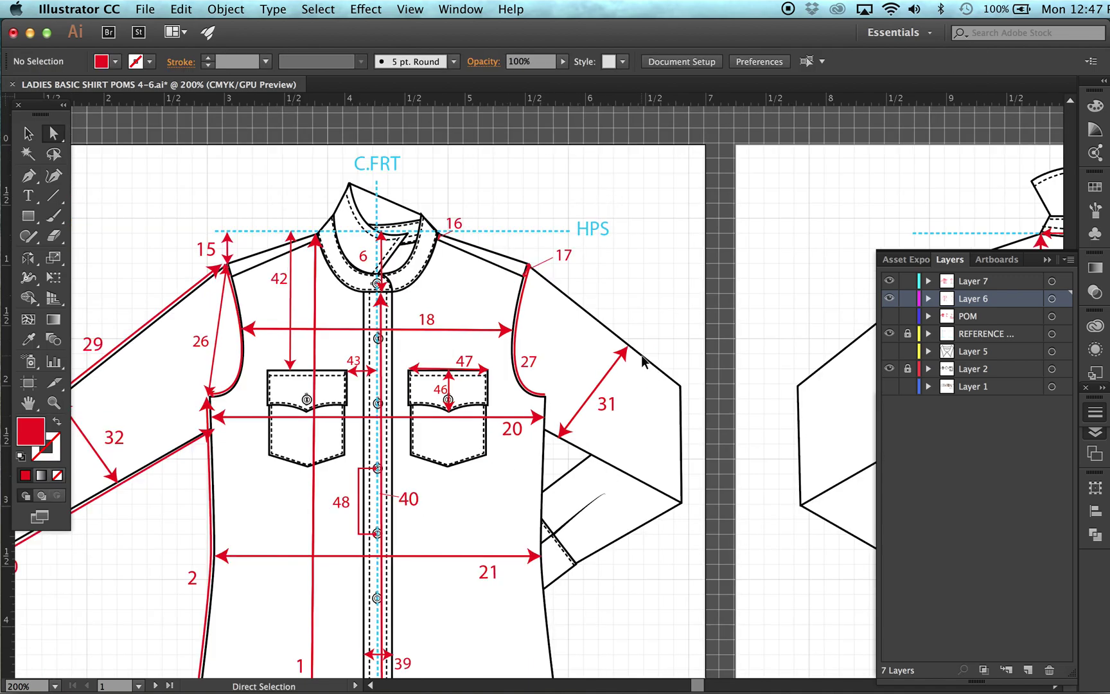
{"action": "key", "text": "super+minus"}
{"action": "key", "text": "super+minus"}
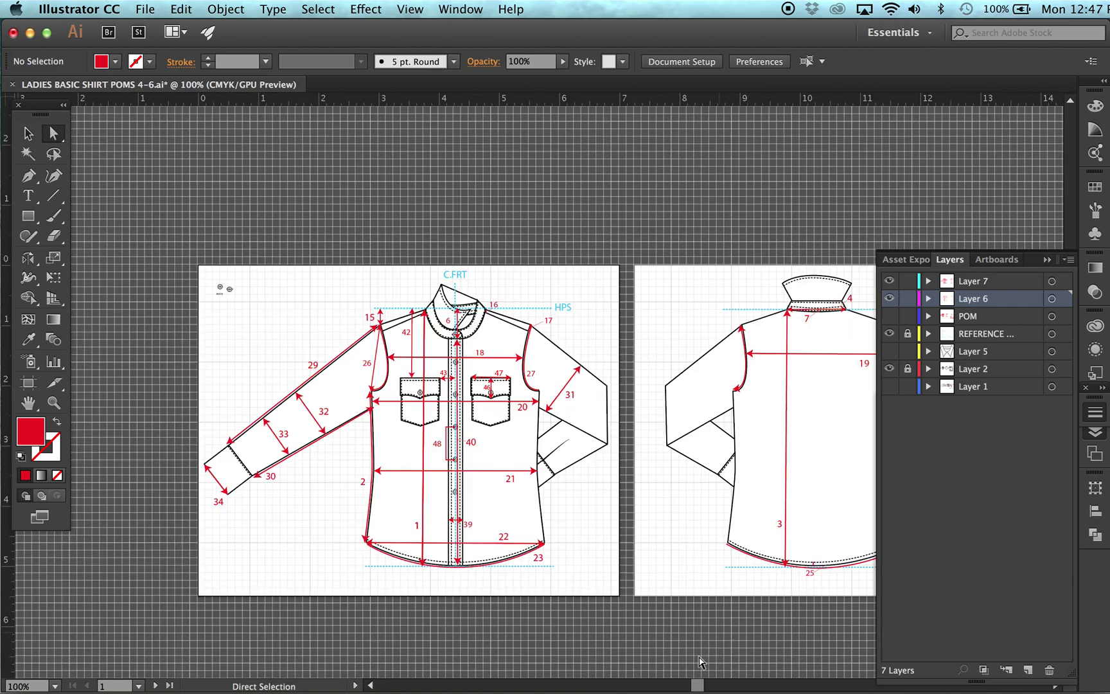
{"action": "left_click_drag", "start_coordinate": [700, 685], "coordinate": [732, 684]}
{"action": "scroll", "coordinate": [763, 623], "scroll_direction": "down", "scroll_amount": 5}
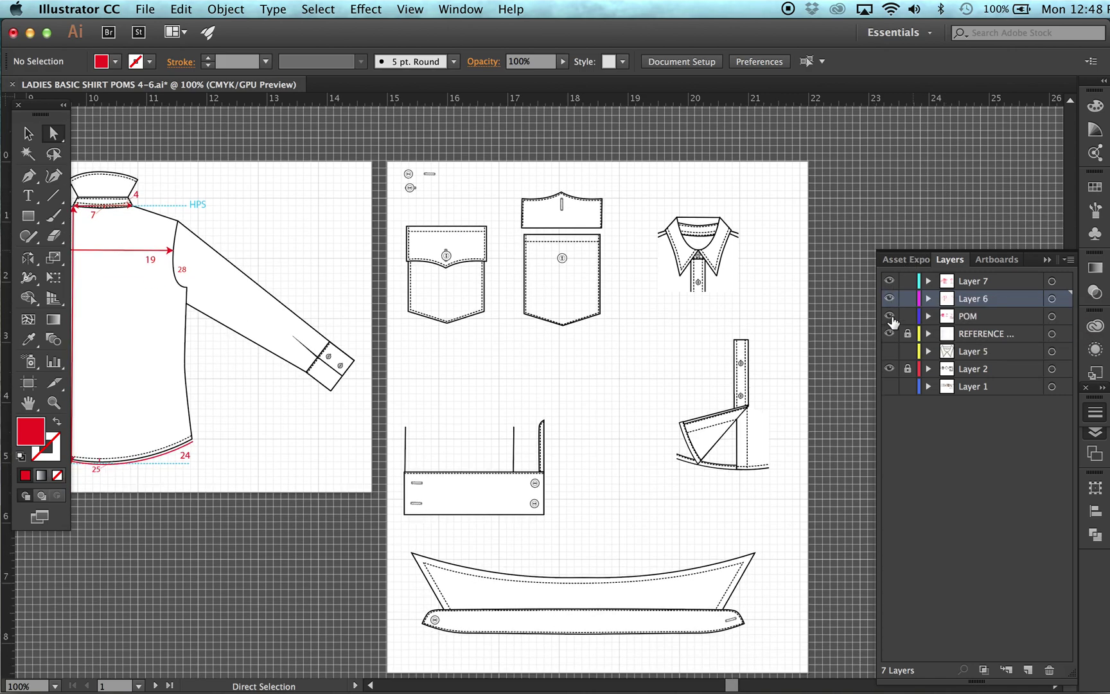
{"action": "left_click", "coordinate": [889, 317]}
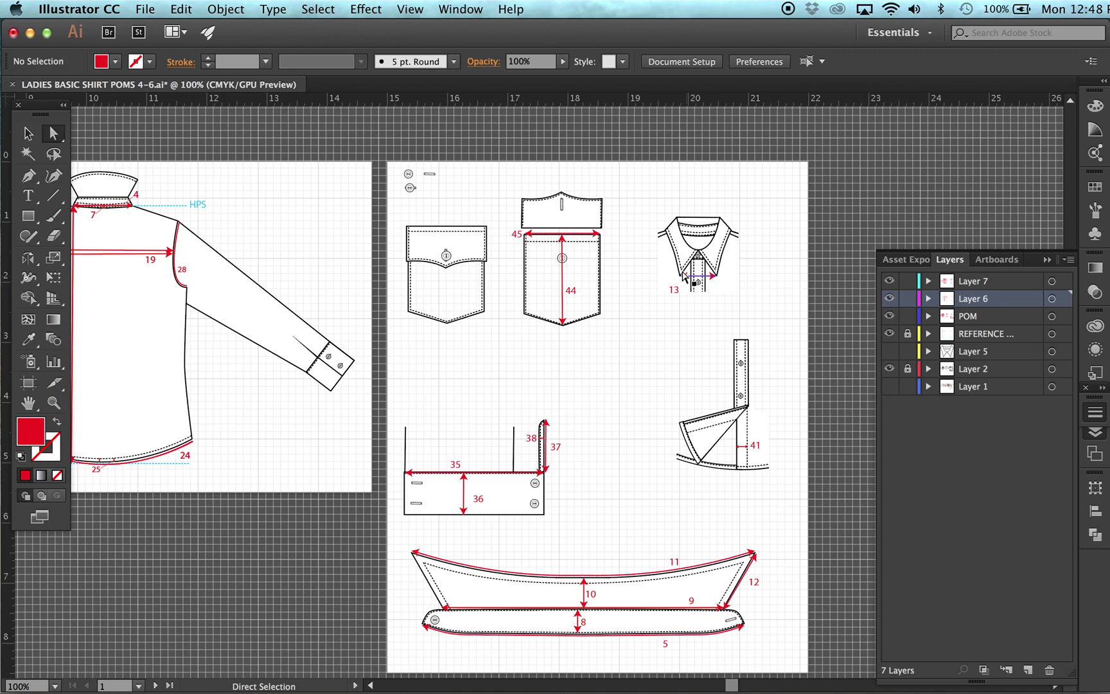